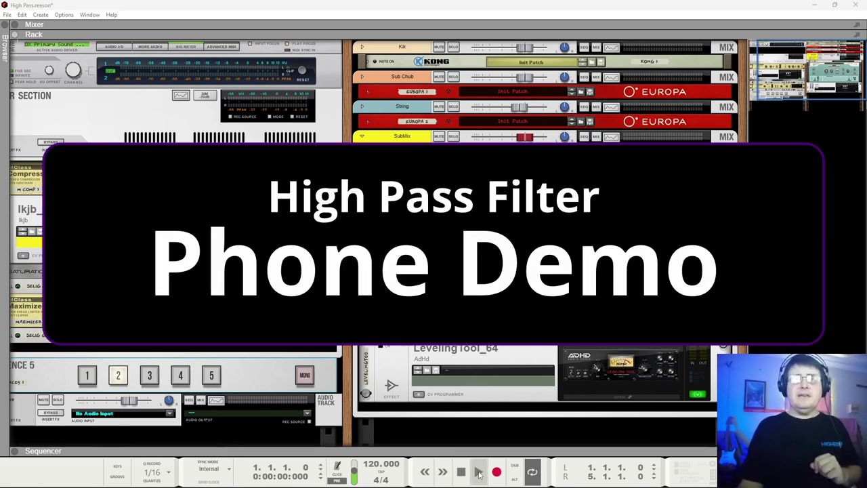
Play the loop twice to listen to the mix, stopping playback after each pass.
click(479, 472)
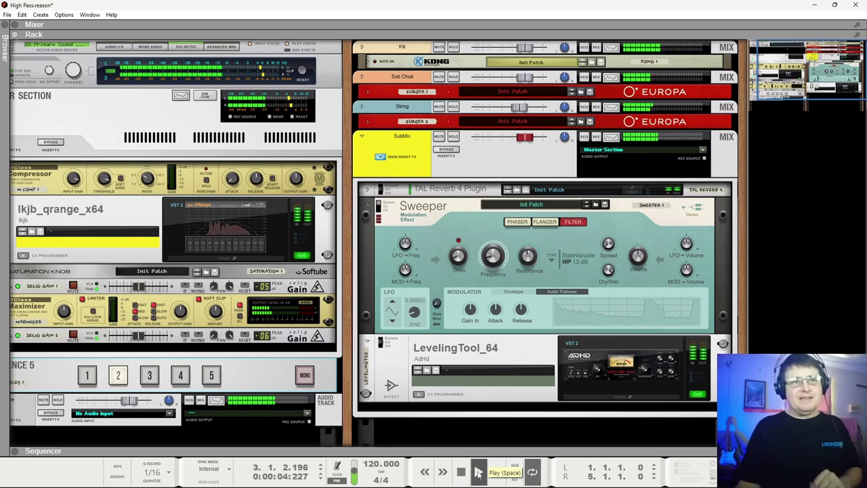
click(464, 478)
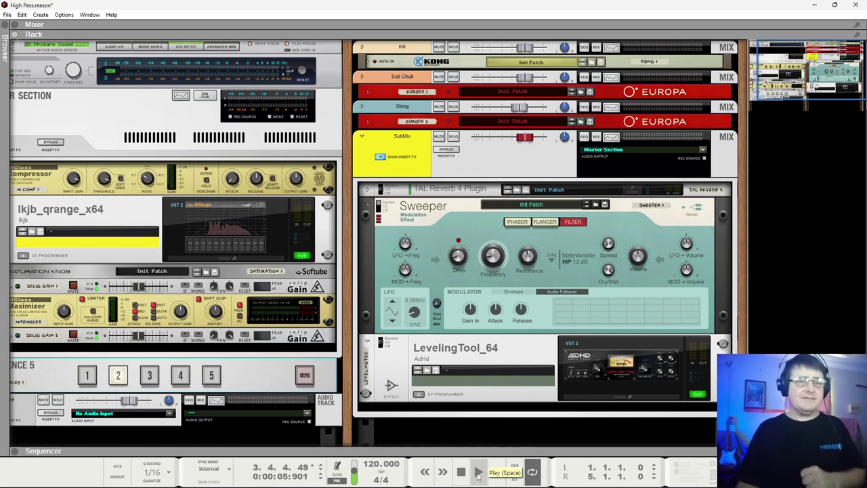
click(478, 473)
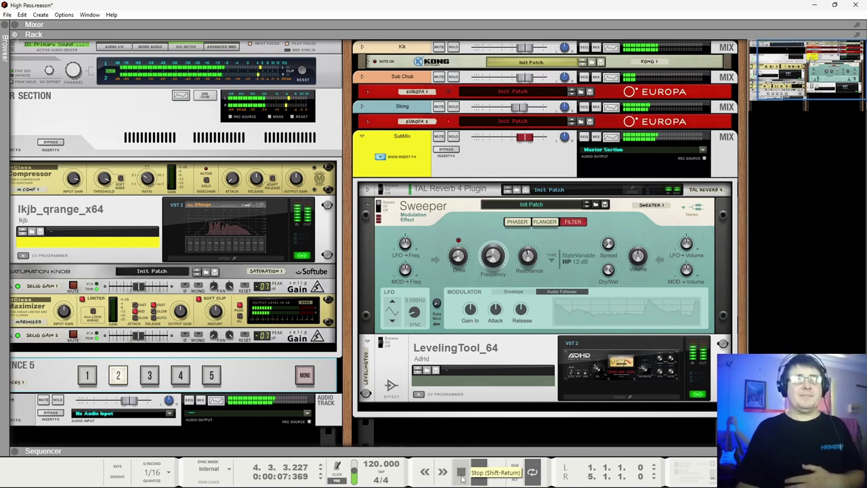
click(461, 474)
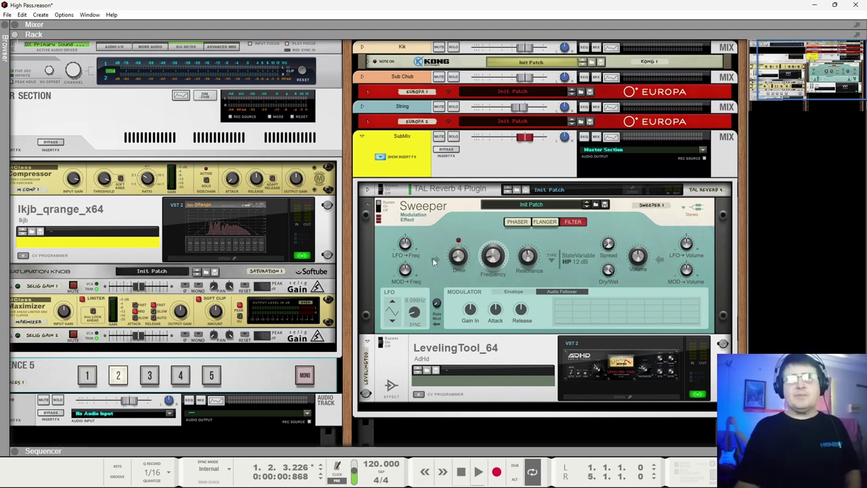
Play the loop and compare the SubMix with the Sweeper filter on and bypassed before stopping playback.
click(479, 472)
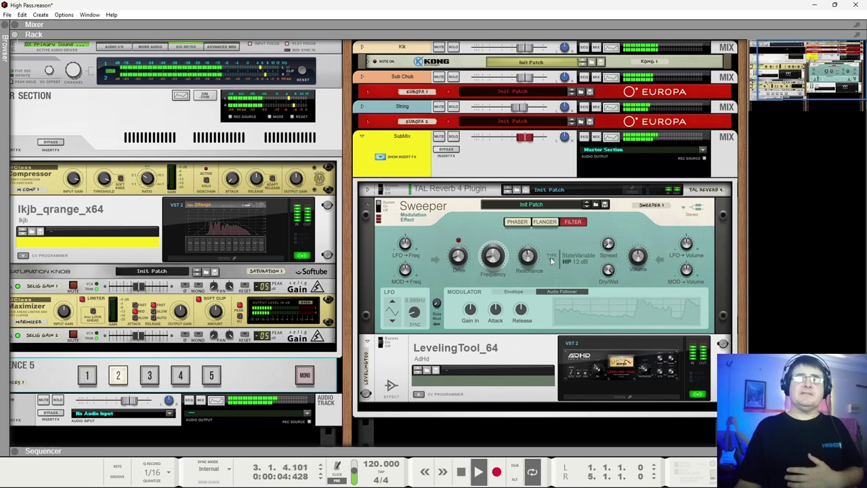
click(382, 208)
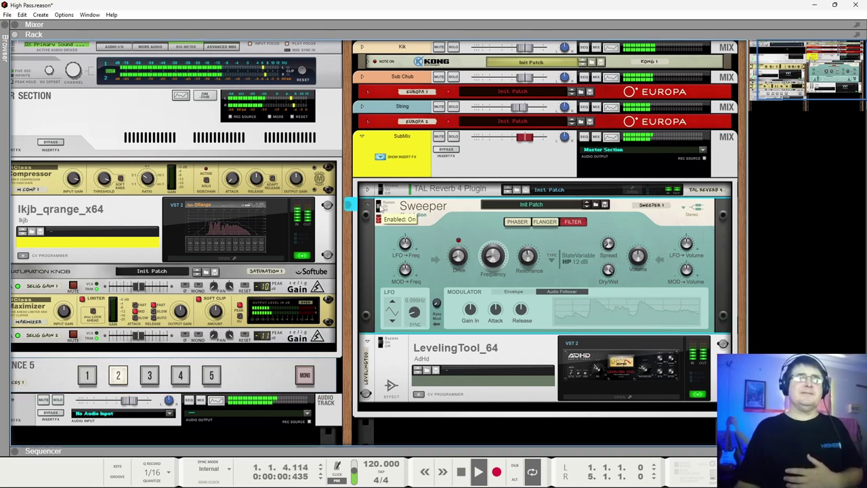
click(383, 206)
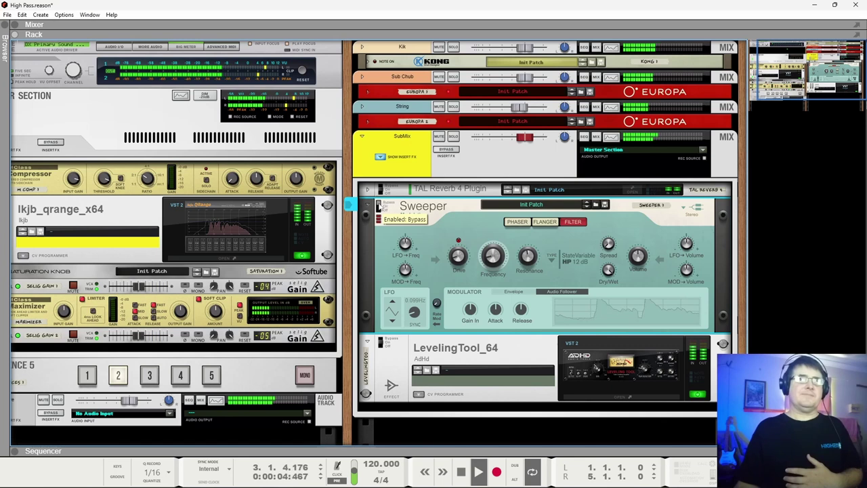
click(379, 208)
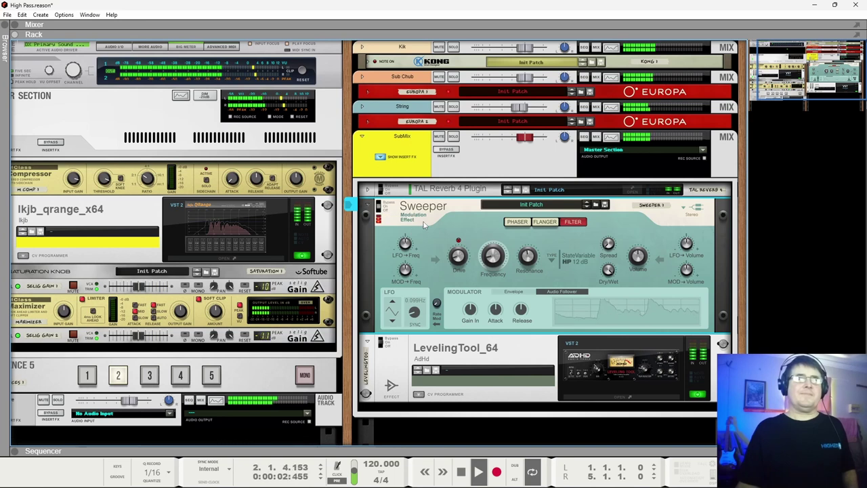
click(462, 473)
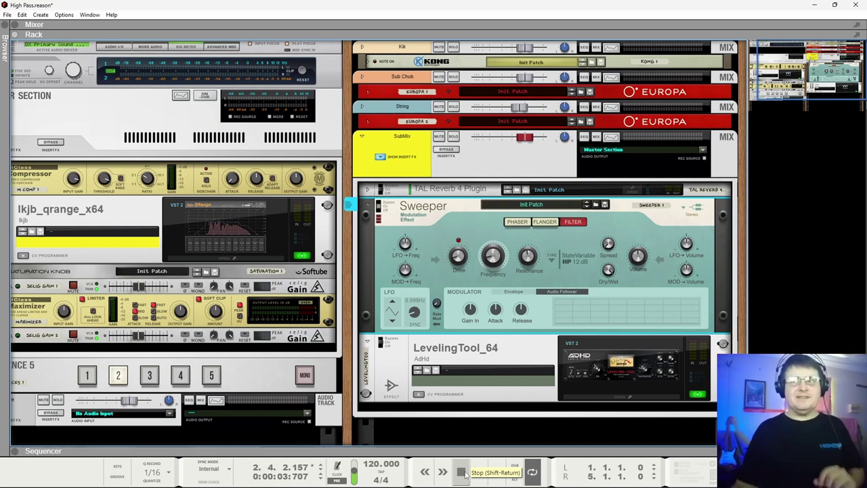
mouse_move(466, 485)
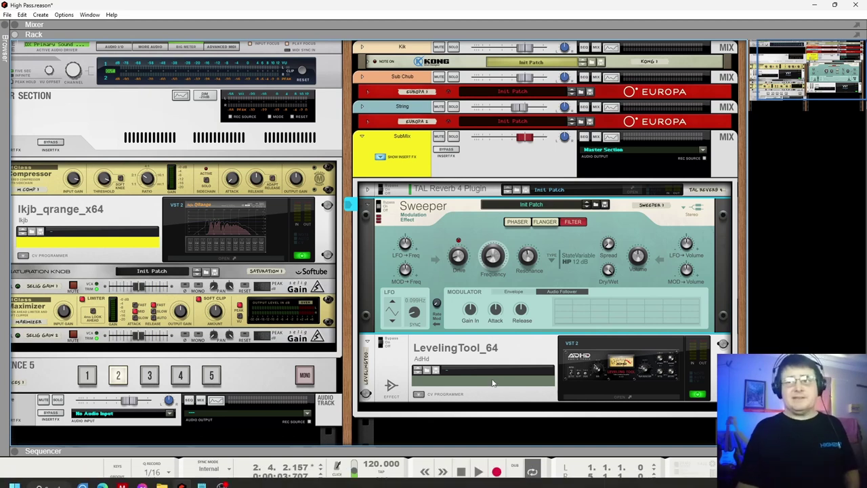
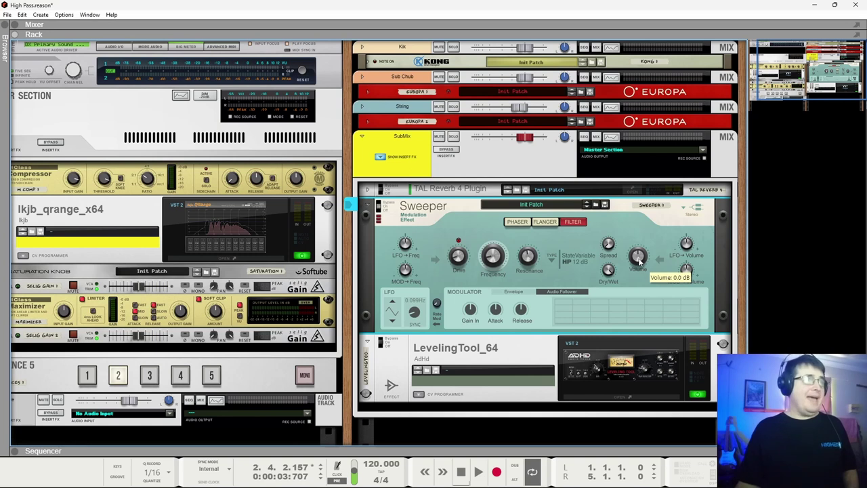
Check the Sweeper's volume setting and compare the filtered and bypassed levels during loop playback.
key(space)
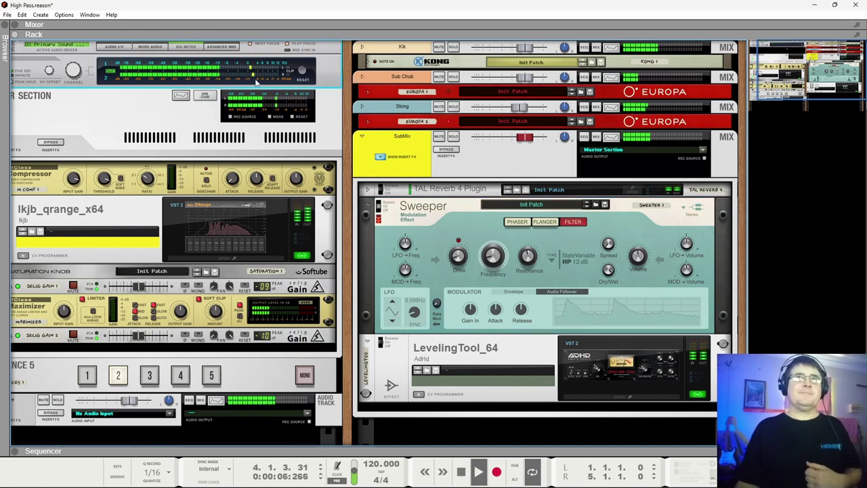
click(638, 258)
drag(640, 260, 647, 253)
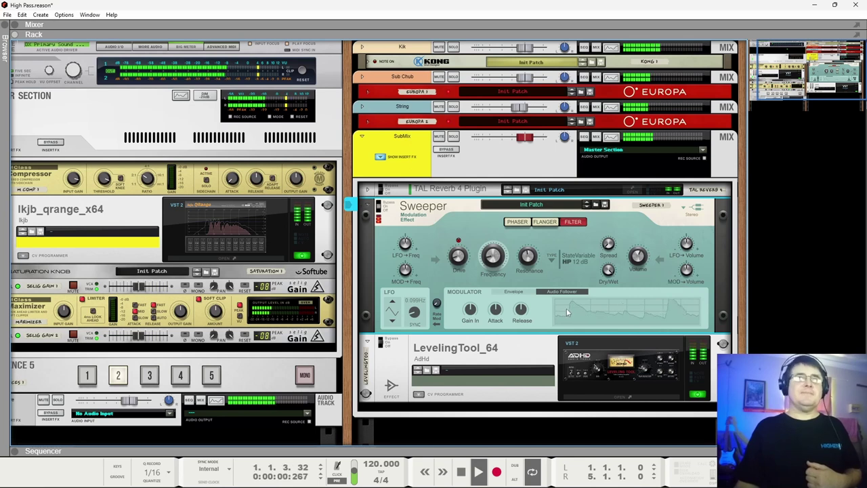
click(378, 206)
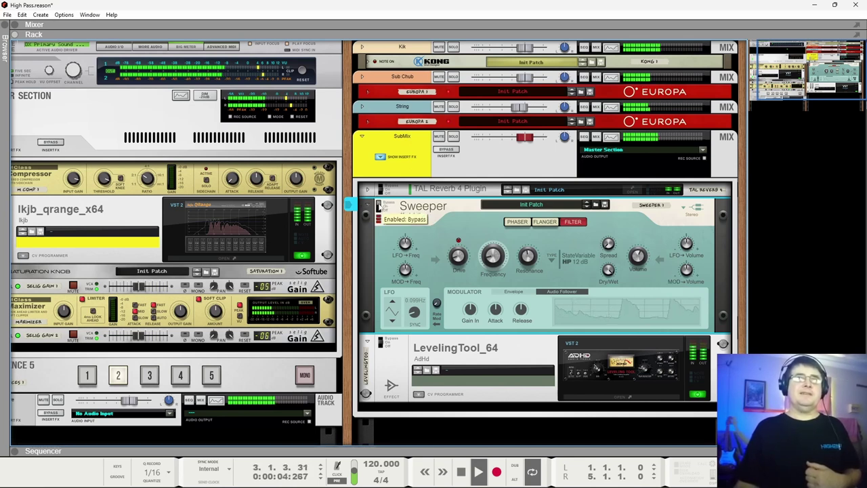
click(378, 207)
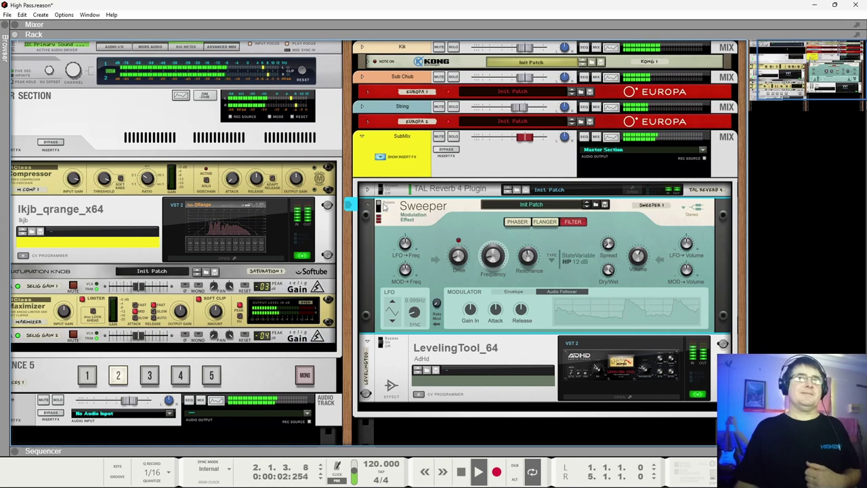
click(379, 207)
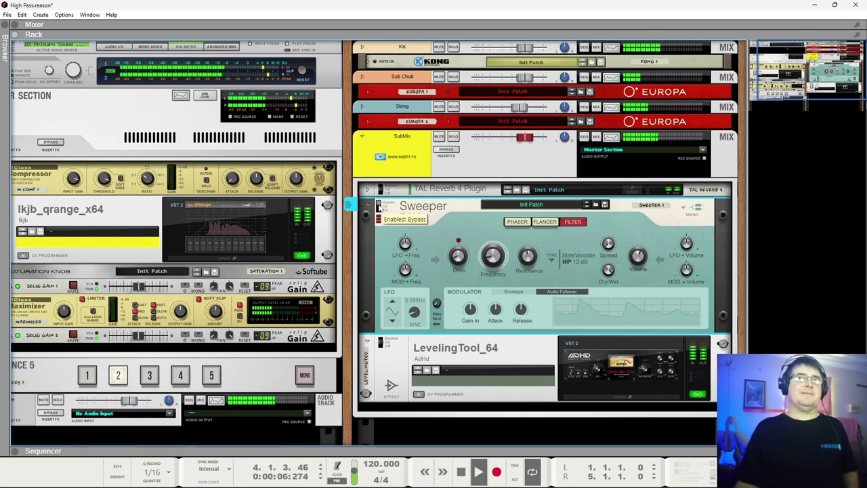
key(space)
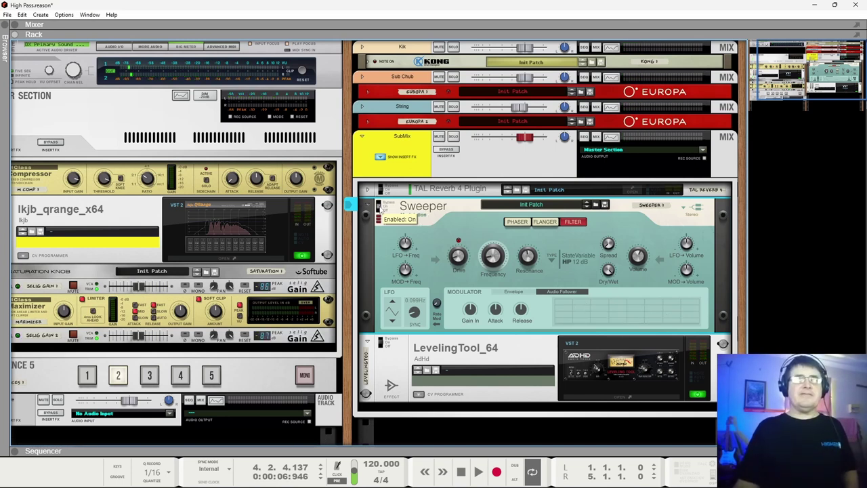
Replay the loop to hear the Sweeper bypassed and enabled, and inspect its frequency and volume settings.
key(space)
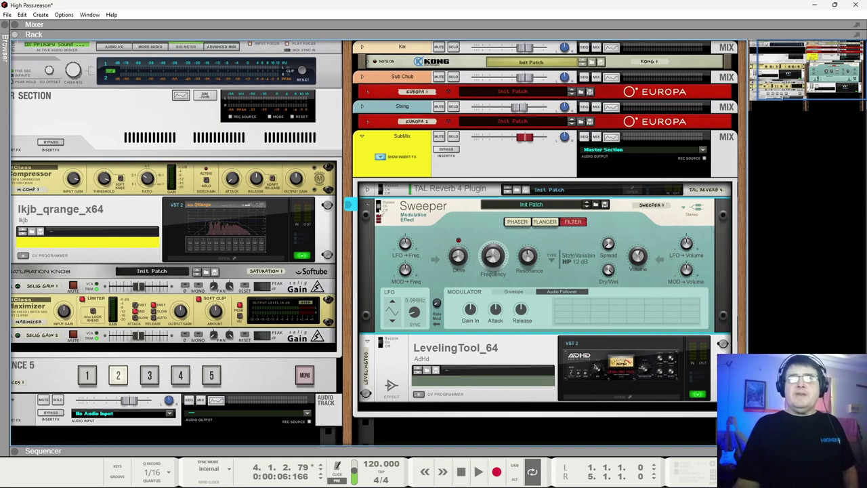
key(space)
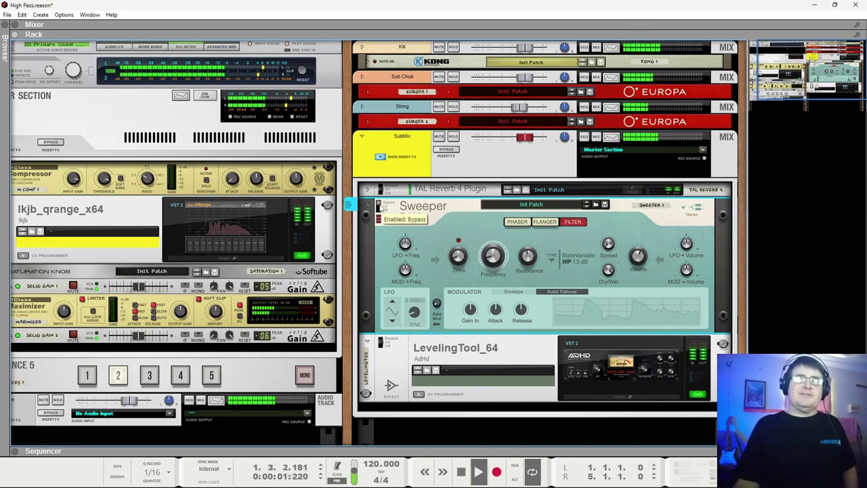
click(384, 210)
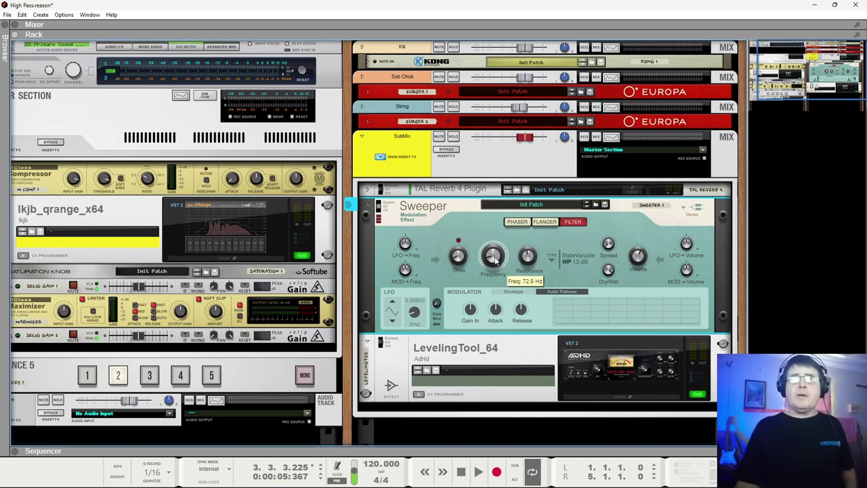
mouse_move(641, 268)
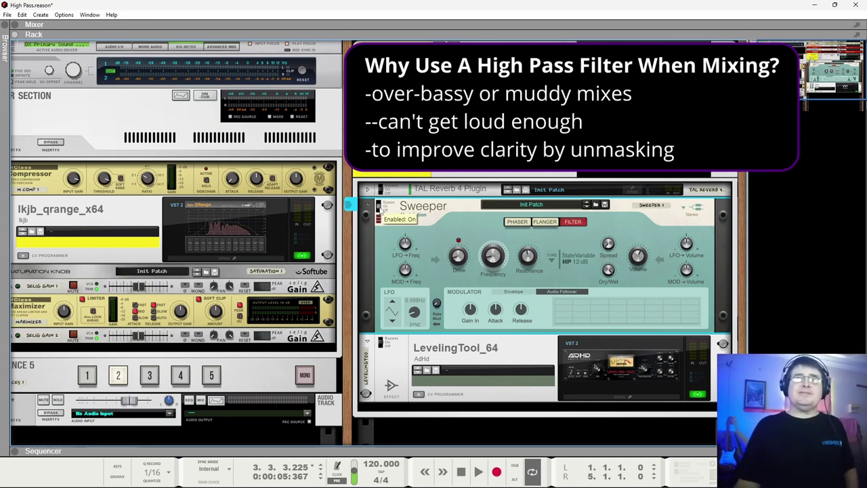
Switch the Sweeper repeatedly between on and bypass during playback to hear the low-end difference, and stop the loop.
key(space)
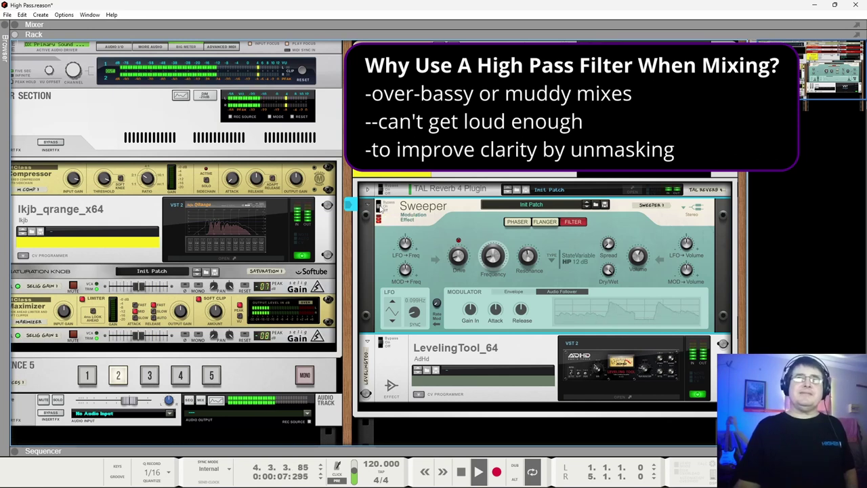
click(384, 205)
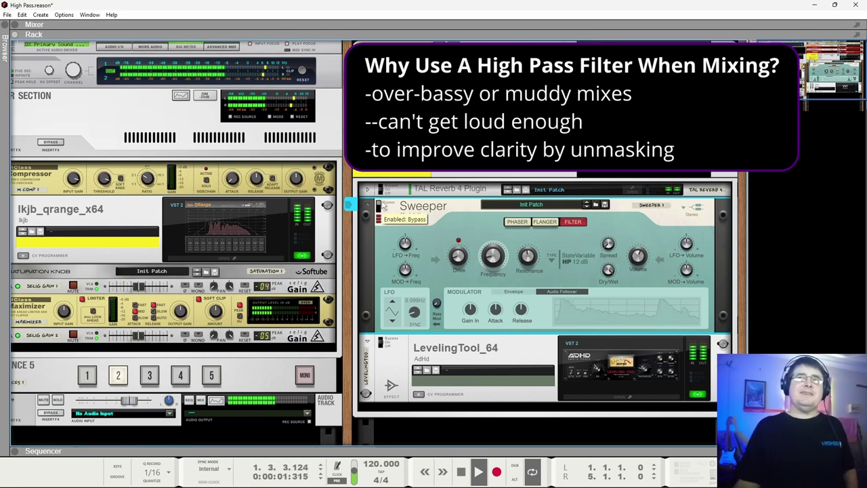
click(384, 205)
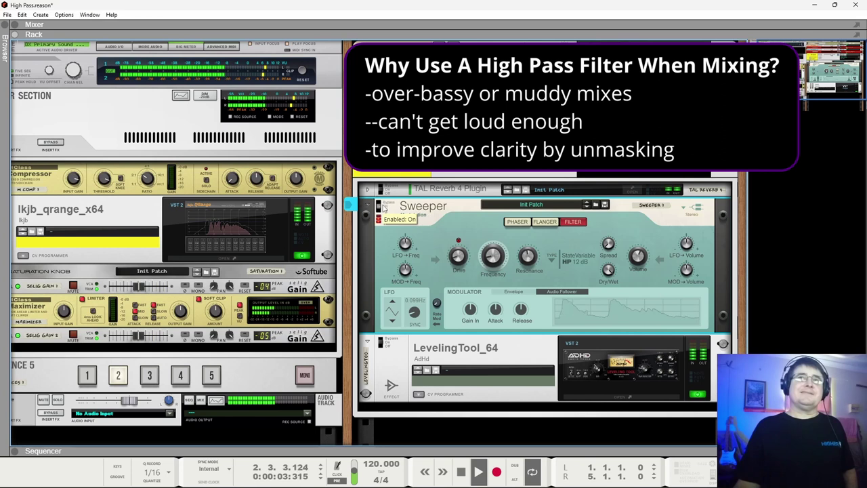
click(384, 205)
click(385, 205)
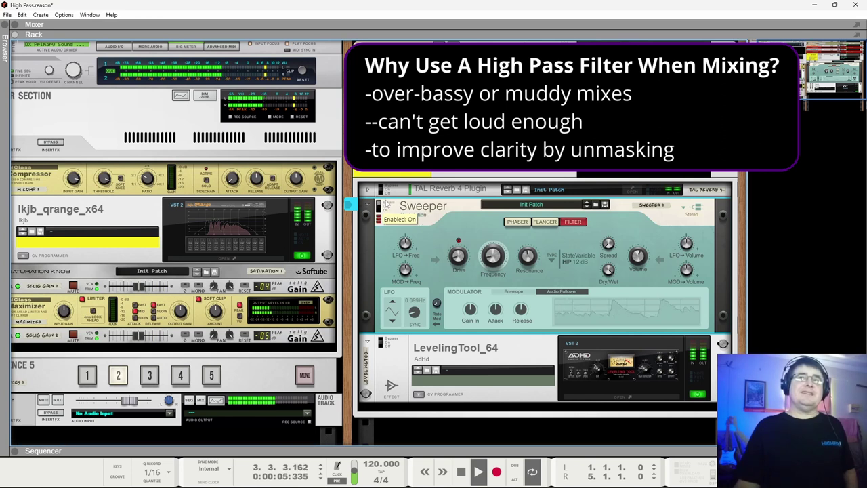
click(385, 206)
click(386, 206)
key(space)
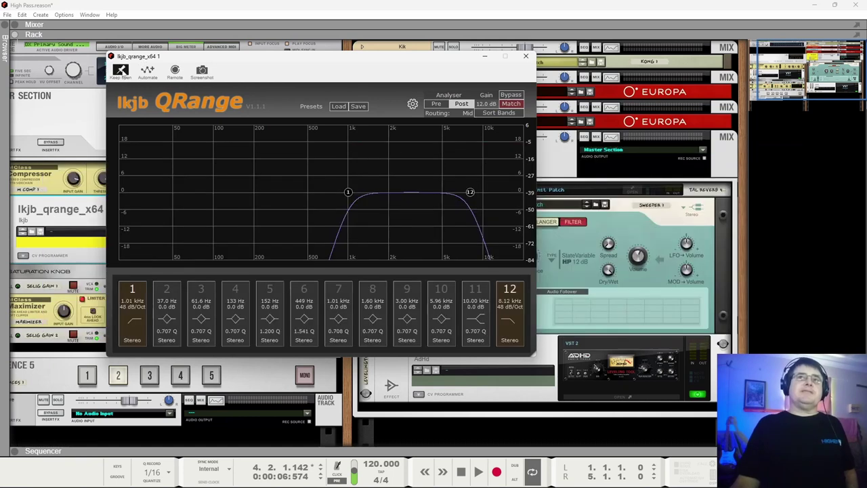
Play the loop and set QRange's band 12 low-pass to 20 kHz and band 1 high-pass to about 47.8 Hz.
key(space)
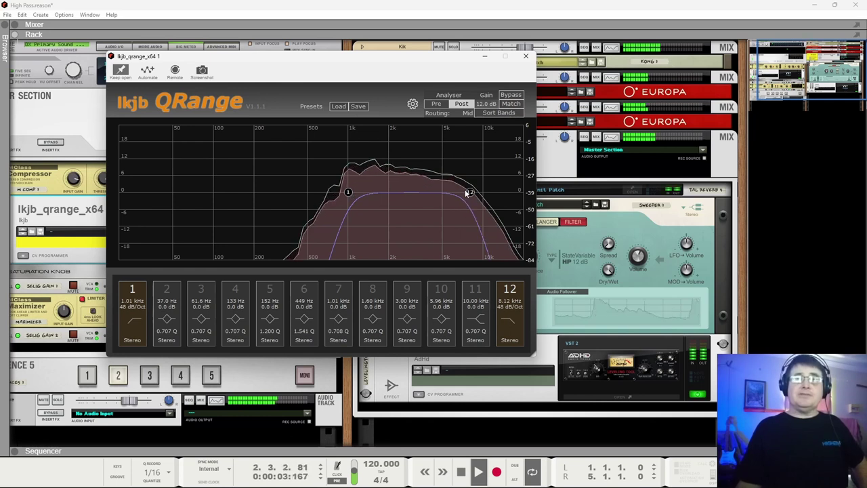
drag(470, 192, 686, 210)
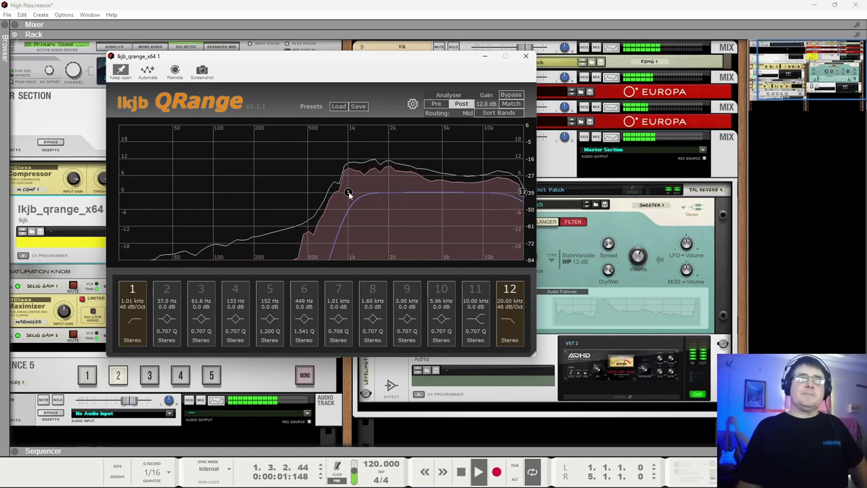
drag(347, 197, 169, 208)
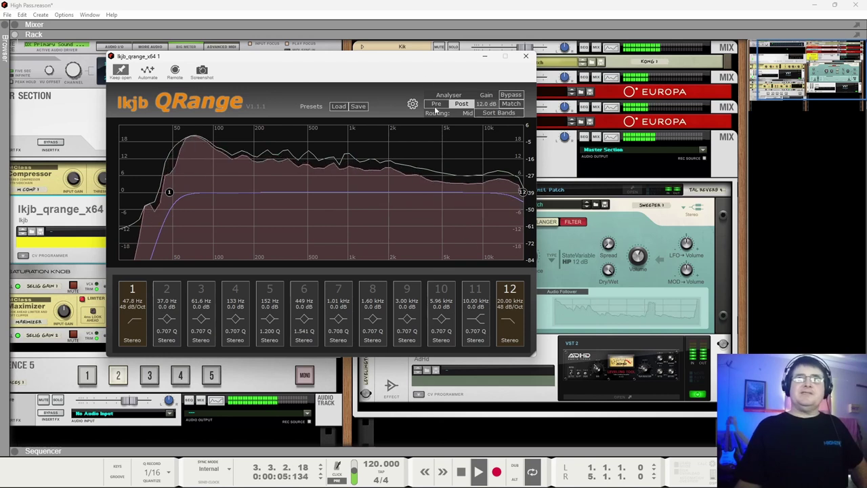
Reposition the QRange window over the rack and set its output gain to 0 dB.
drag(420, 64, 387, 251)
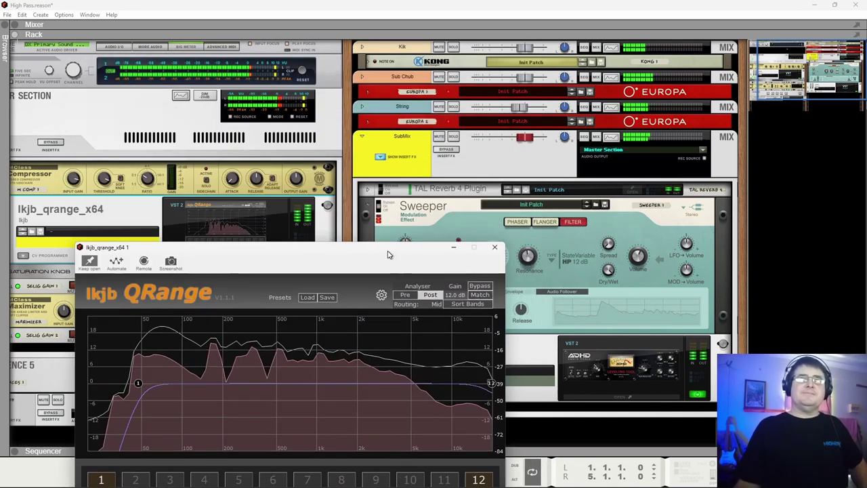
drag(316, 251, 325, 83)
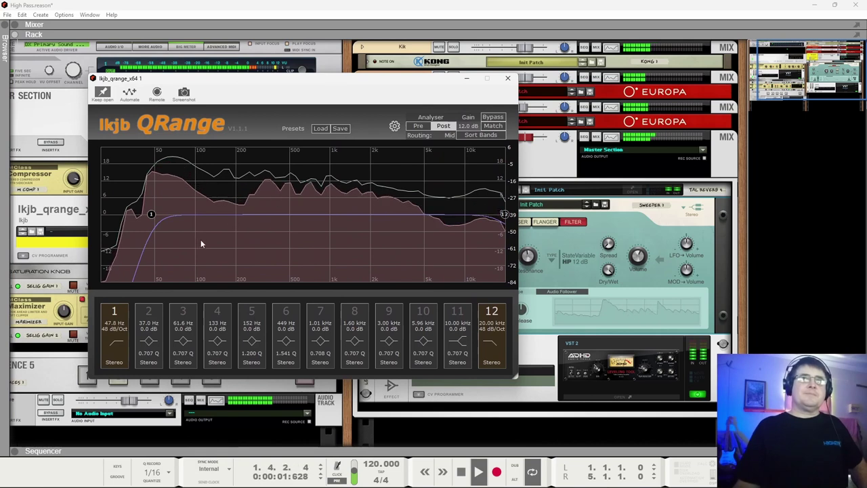
click(468, 126)
text(0)
key(Return)
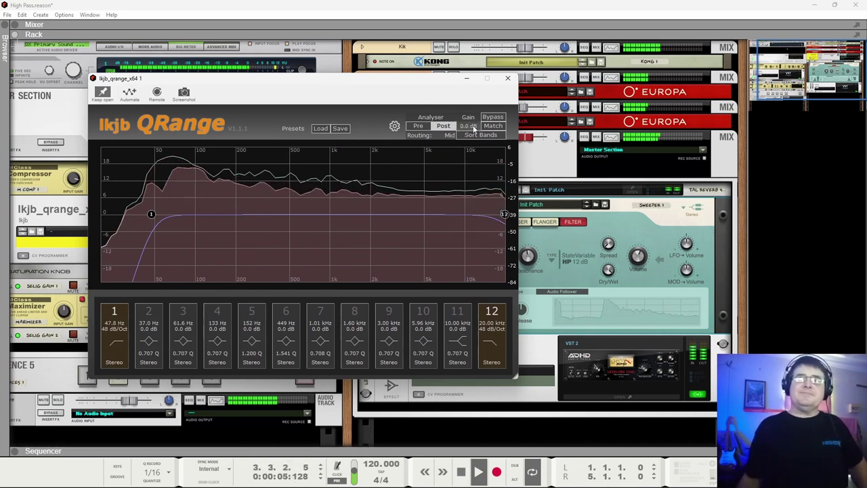
Lower QRange's band 1 high-pass cutoff to 20 Hz and hold band 12's low-pass cutoff at 20 kHz.
drag(151, 215, 145, 248)
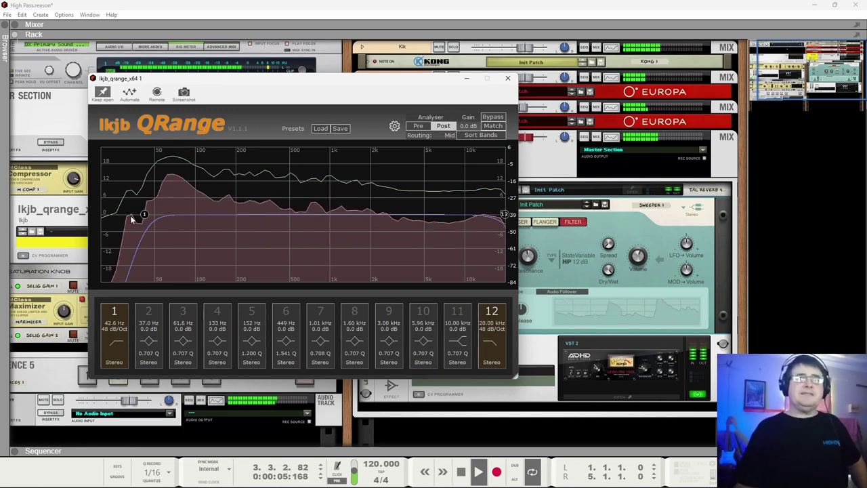
drag(144, 213, 100, 214)
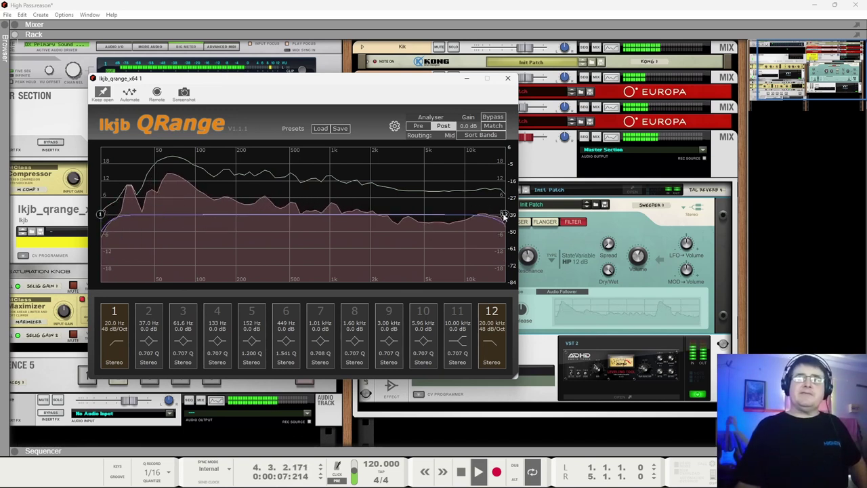
drag(505, 214, 539, 236)
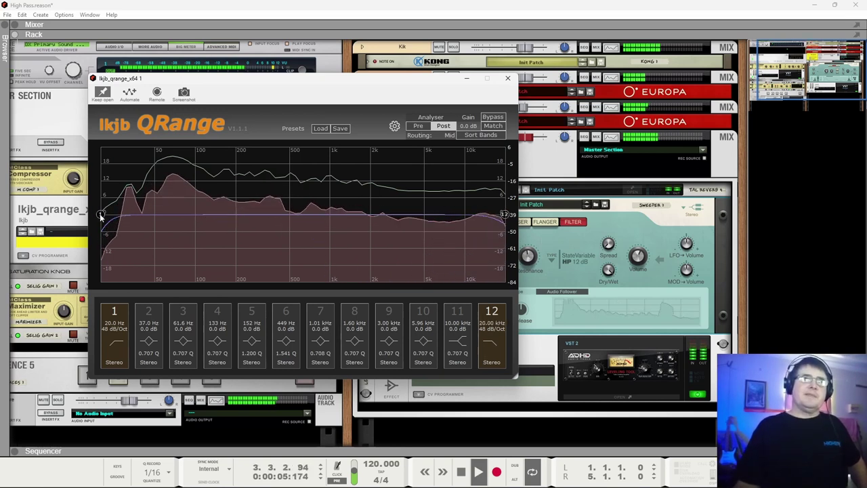
Sweep QRange's band 1 high-pass cutoff up to 652 Hz, back to 93.5 Hz, and down to 24.3 Hz during playback.
drag(103, 214, 305, 244)
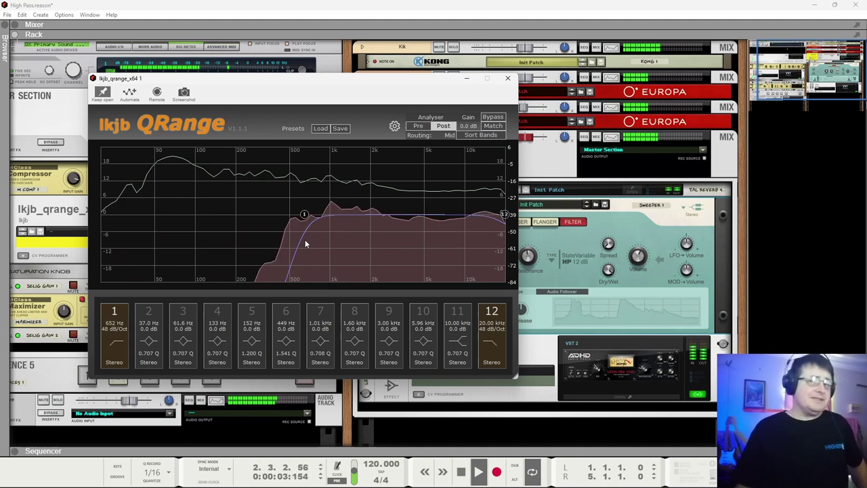
drag(305, 244, 192, 240)
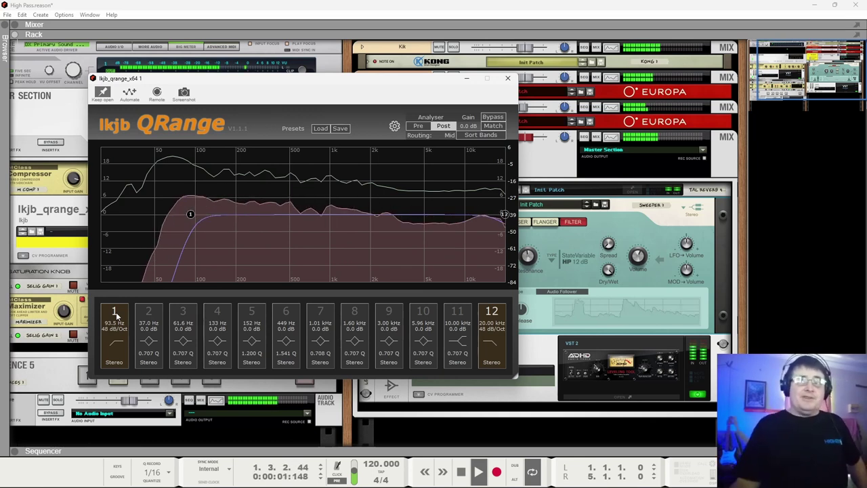
click(190, 215)
drag(209, 225, 112, 243)
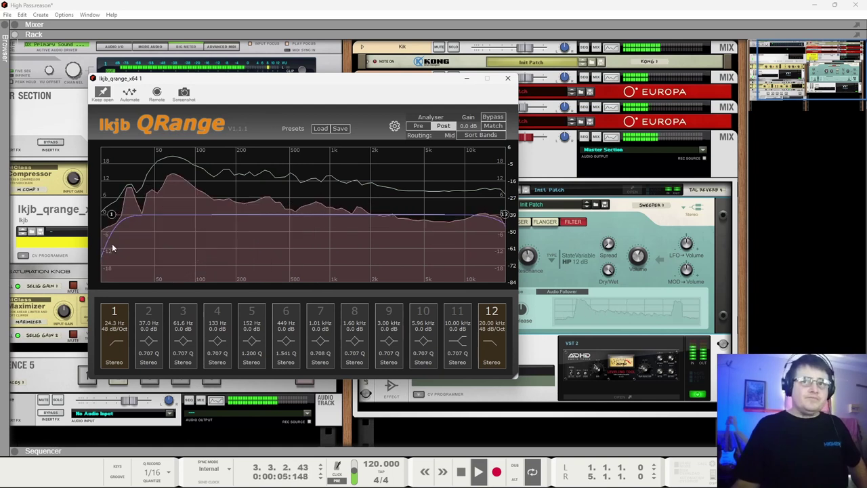
Try band 1's high-pass with a 12 dB/Oct slope at cutoffs of 97.9 Hz and 77.7 Hz, and stop playback.
click(112, 333)
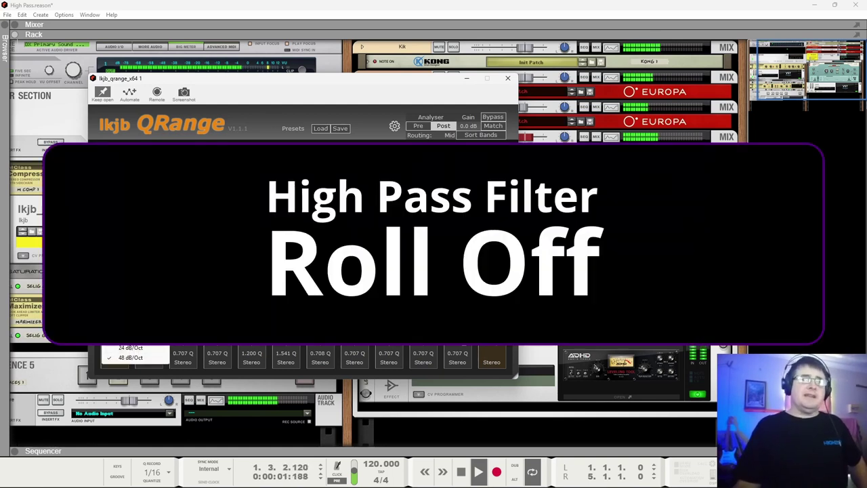
key(Escape)
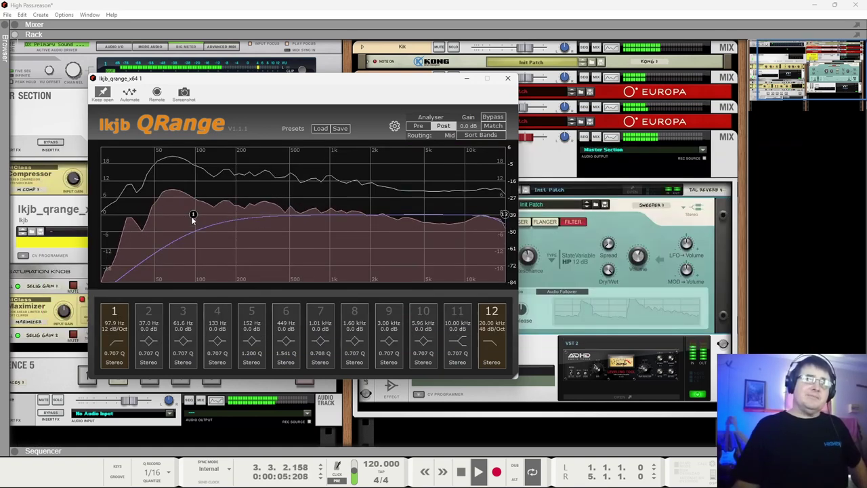
mouse_move(192, 215)
mouse_down()
mouse_move(215, 217)
mouse_move(180, 223)
mouse_up()
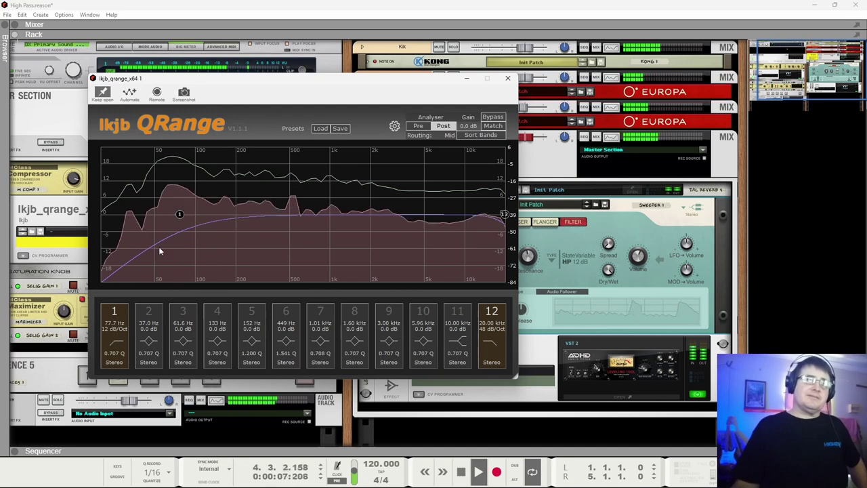
click(116, 329)
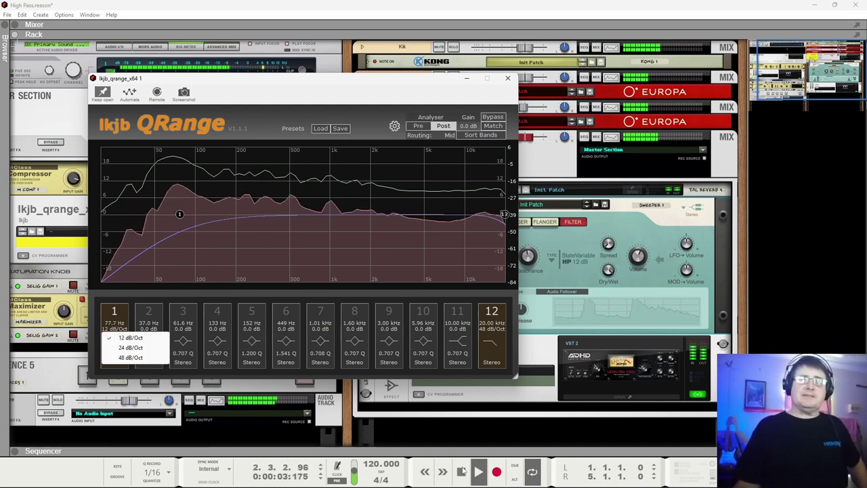
click(461, 470)
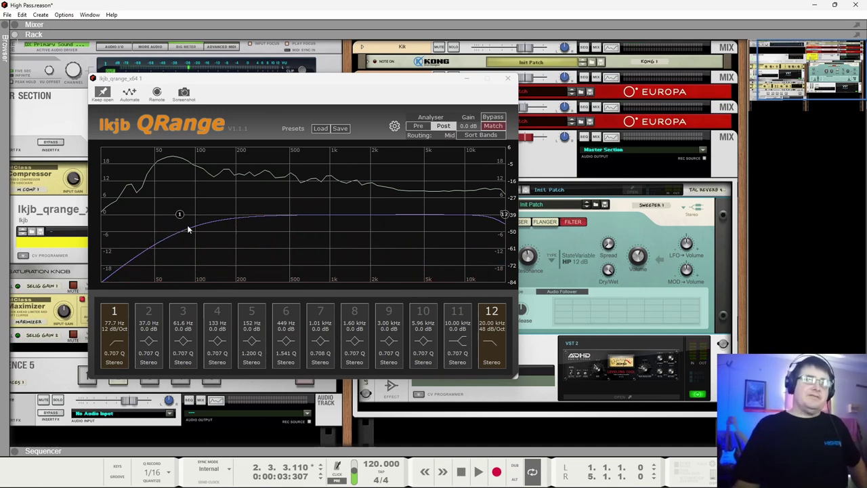
Set band 1's high-pass cutoff to 100 Hz and step its slope to 24 dB/Oct and 48 dB/Oct.
drag(181, 215, 188, 215)
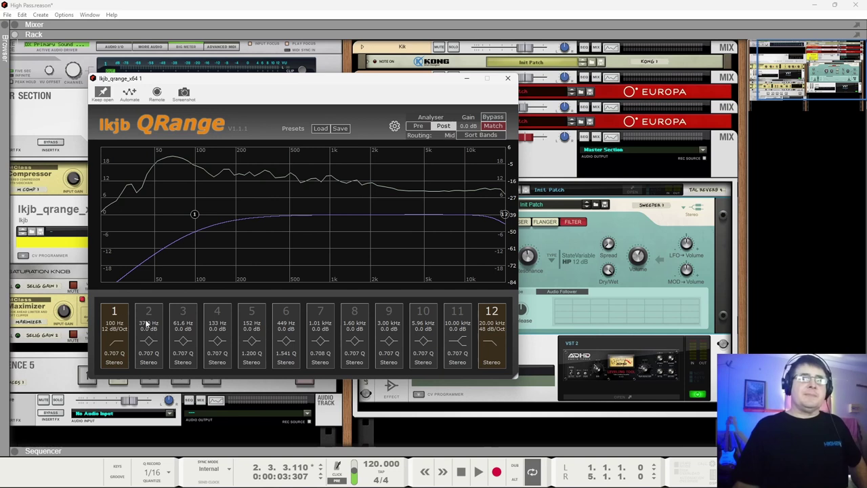
click(116, 330)
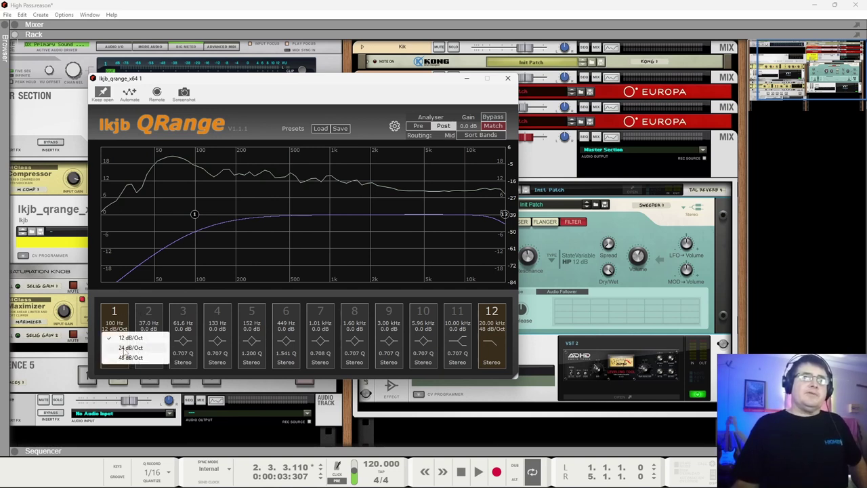
click(126, 348)
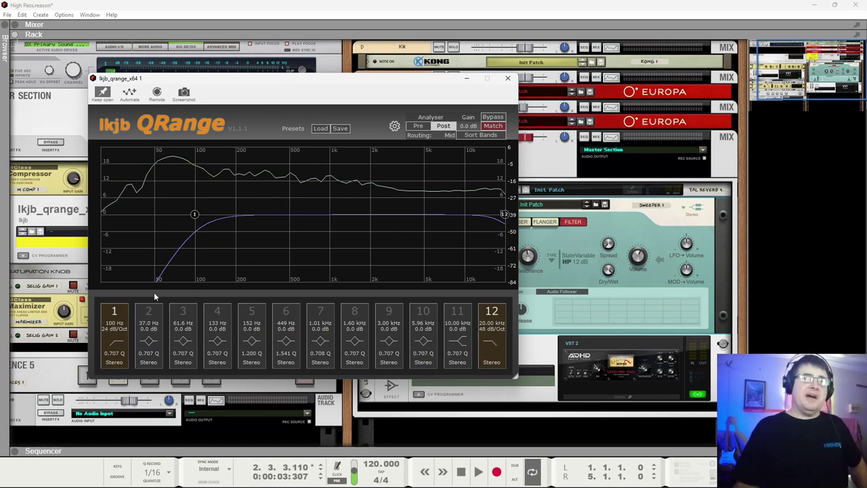
click(107, 329)
click(125, 357)
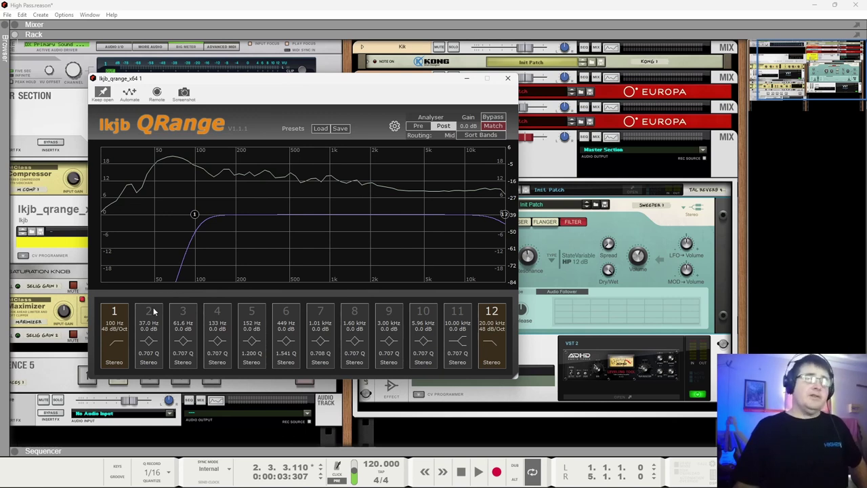
Play the loop with band 1's cutoff at about 800 Hz and compare the 24, 12 and 48 dB/Oct slopes, stopping afterward.
click(477, 473)
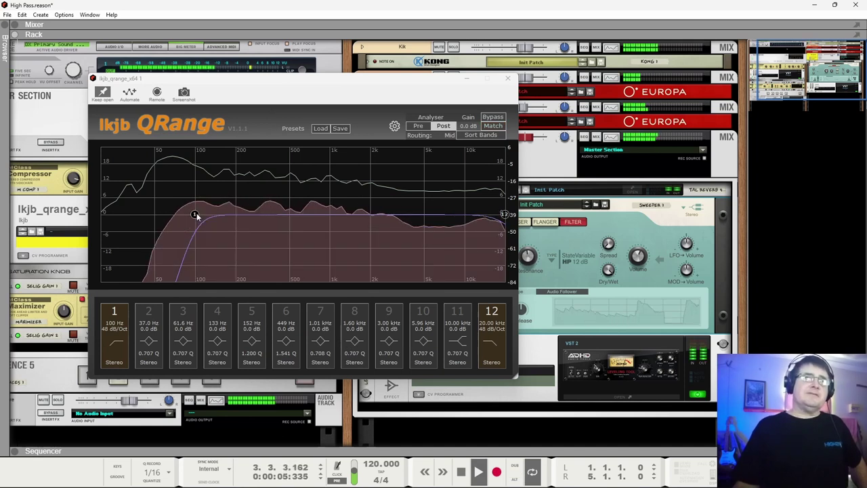
drag(195, 216, 316, 225)
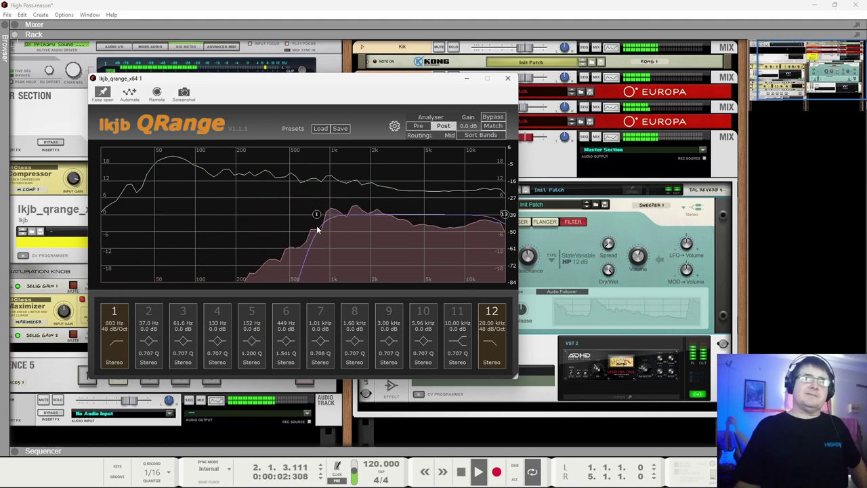
click(113, 329)
click(123, 347)
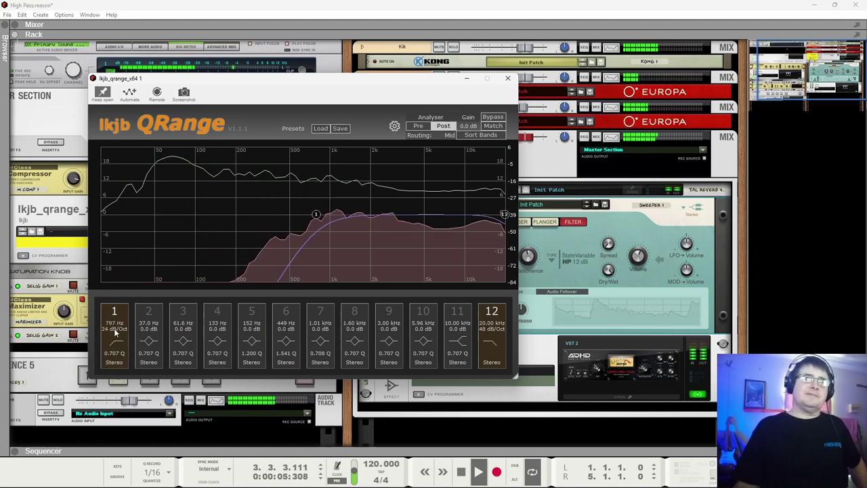
click(120, 344)
click(128, 338)
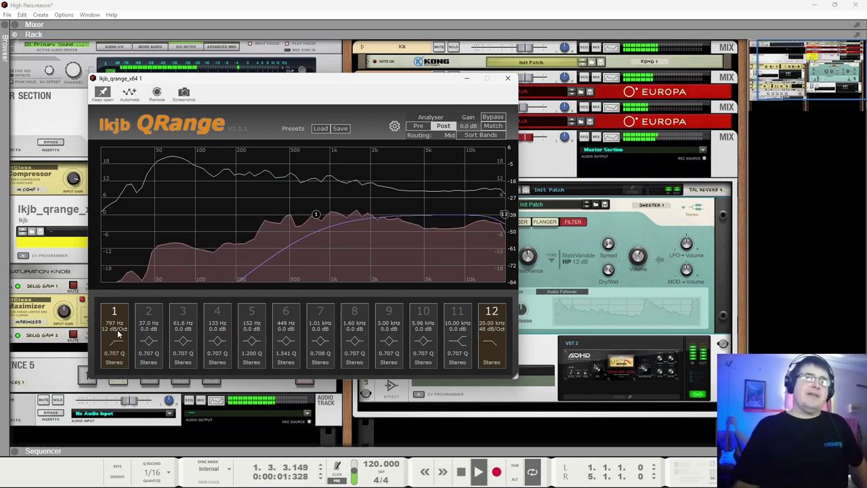
click(115, 329)
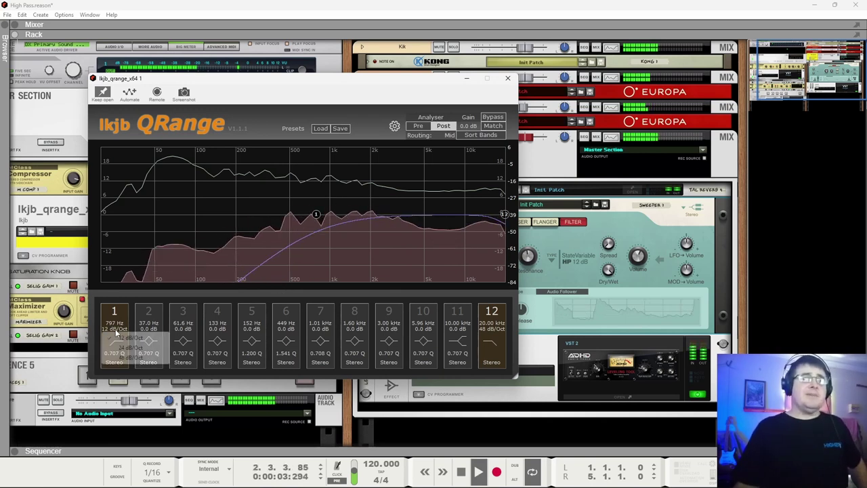
click(126, 357)
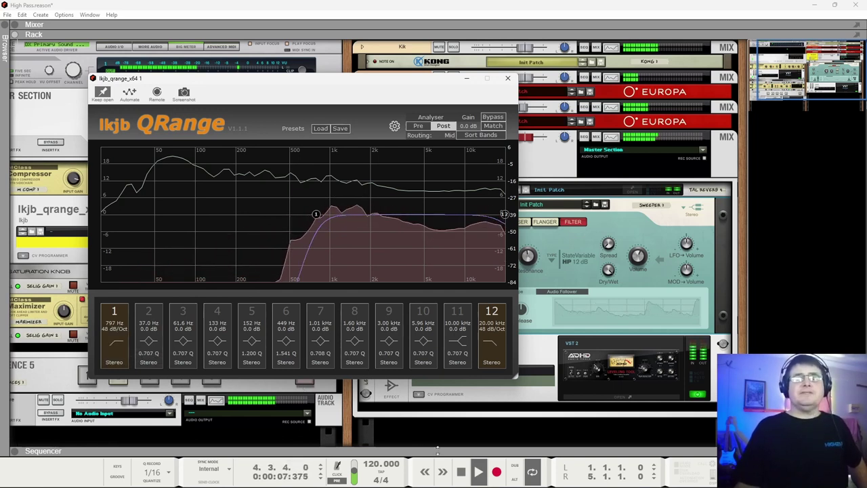
click(303, 388)
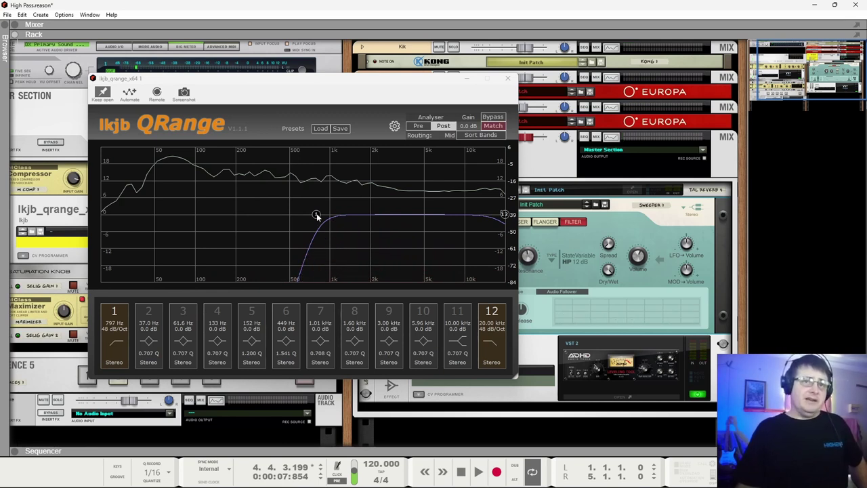
Return band 1's high-pass cutoff to 20 Hz and close the QRange window.
drag(316, 216, 240, 223)
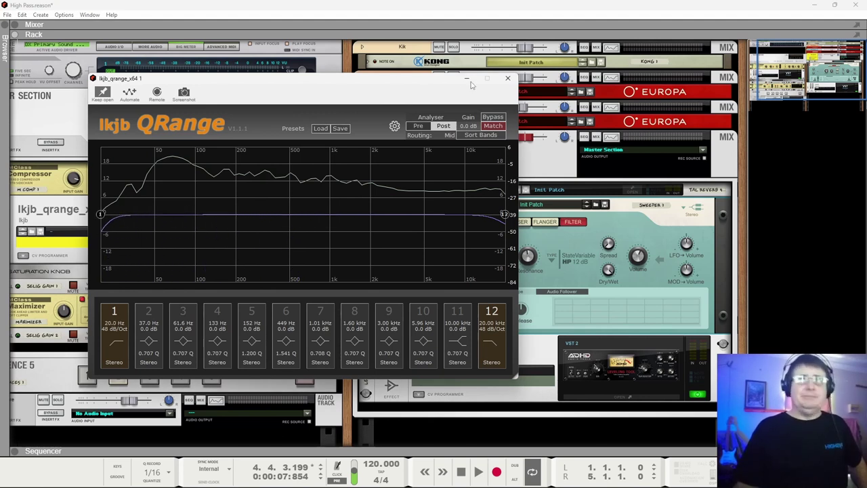
click(508, 79)
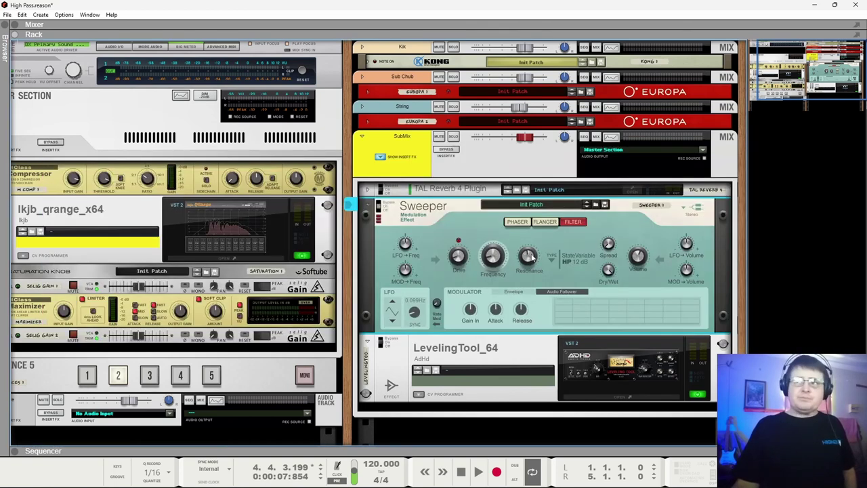
During playback, set the Sweeper's resonance to 61.3% and frequency to 94.6 Hz, and toggle its bypass to compare.
key(space)
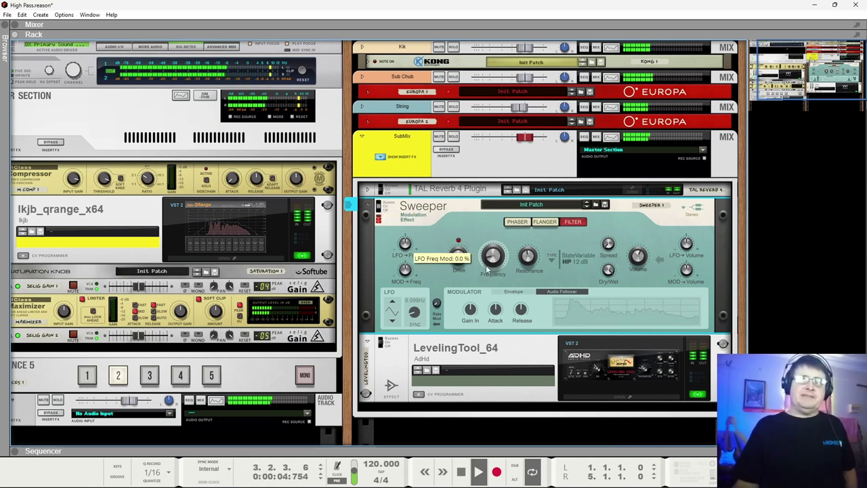
mouse_move(492, 258)
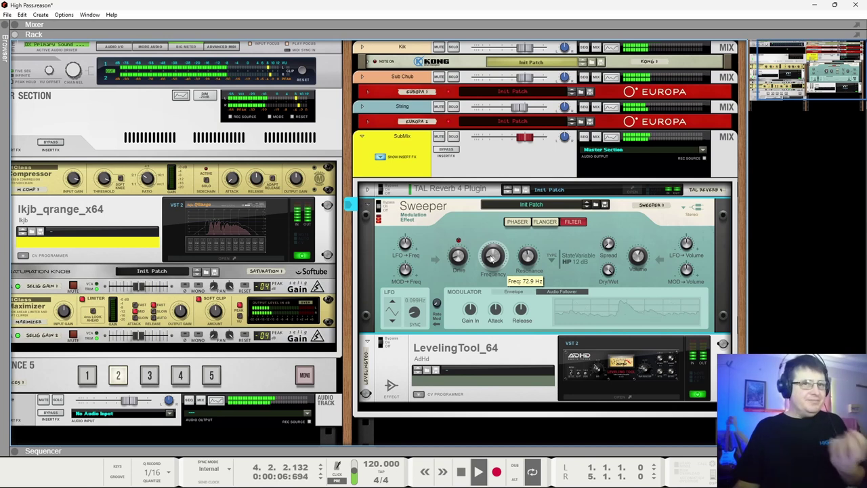
mouse_move(533, 260)
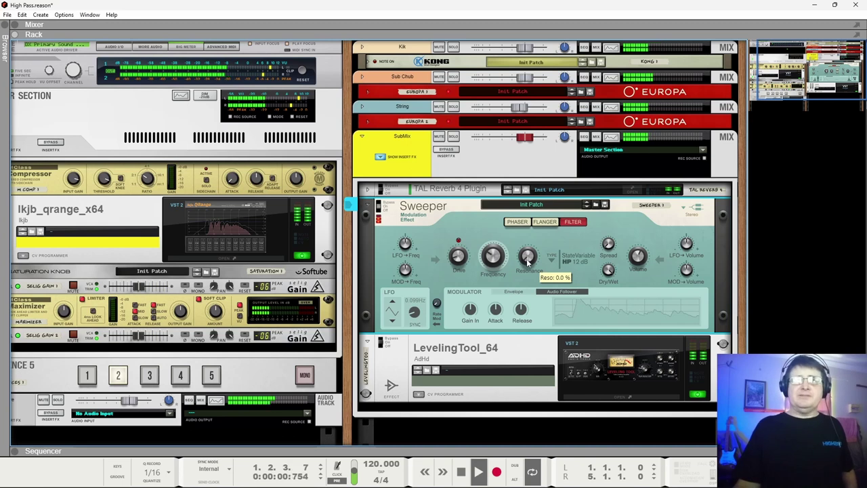
drag(527, 262, 525, 132)
mouse_move(487, 261)
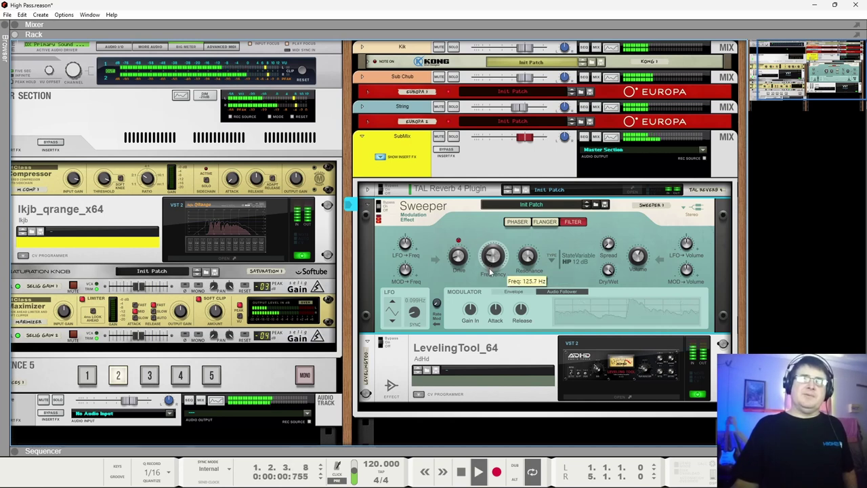
scroll(489, 268, down, 2)
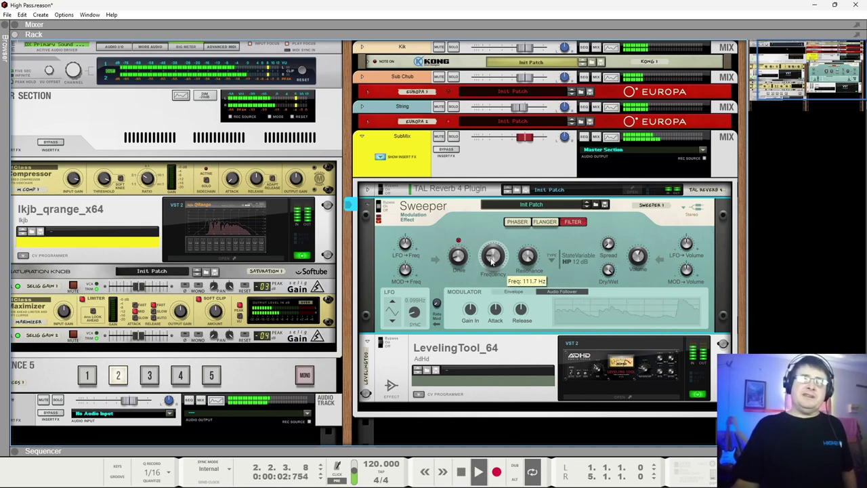
scroll(491, 266, down, 2)
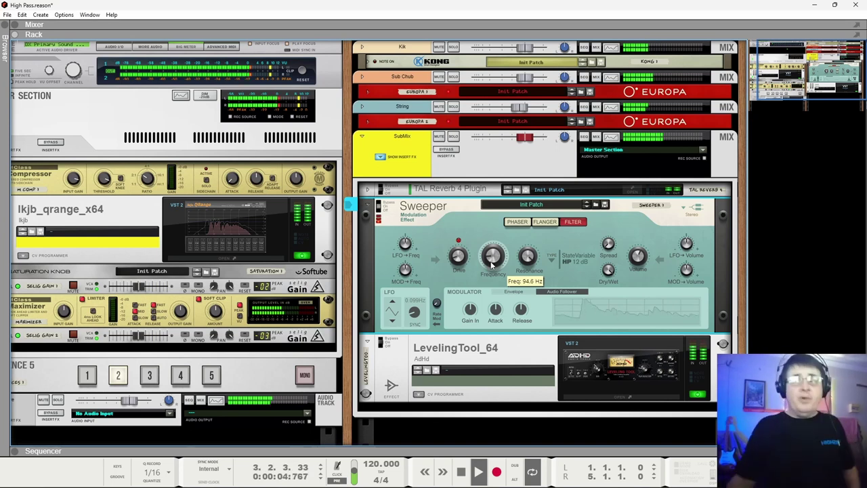
mouse_move(528, 259)
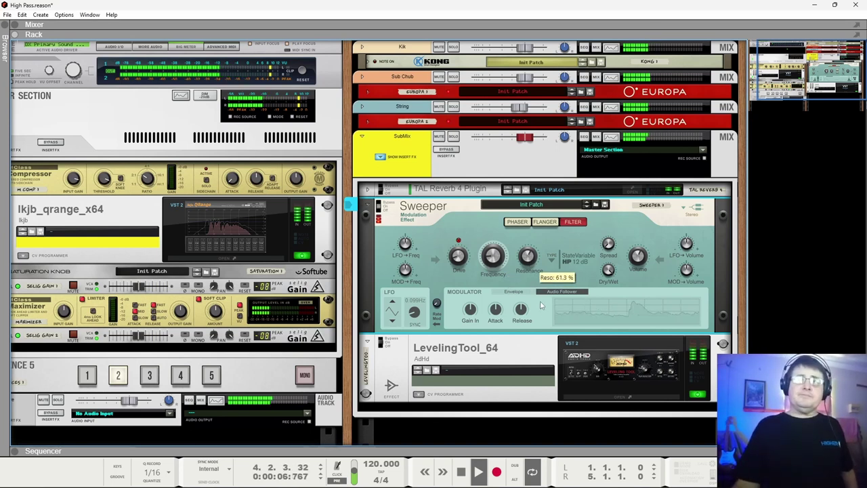
click(378, 207)
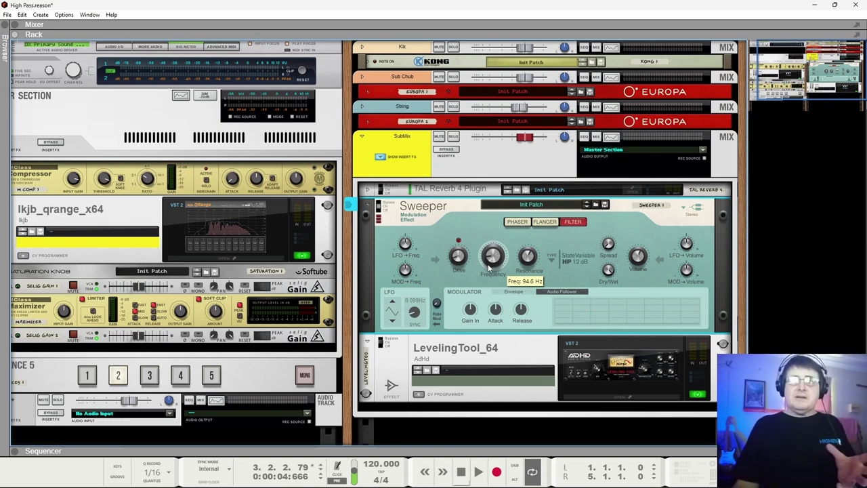
Open the Spectrum EQ during playback and examine the low-frequency spectrum of the Sub Chub and Kik channels.
key(F2)
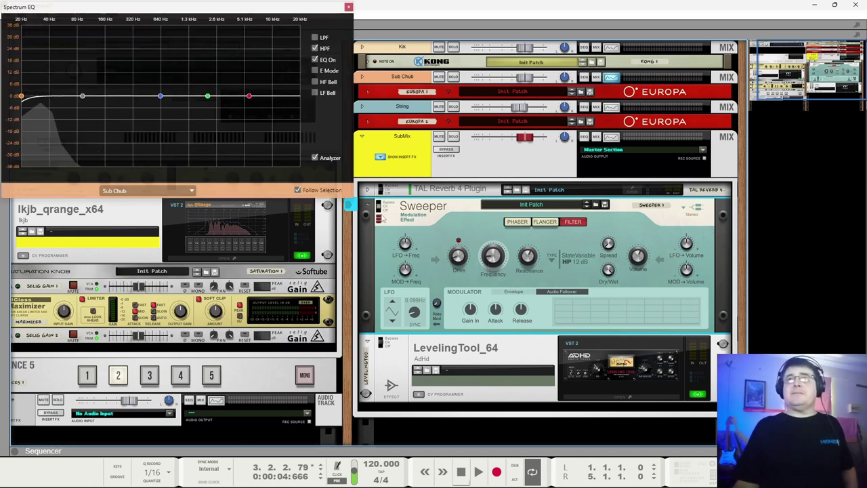
key(space)
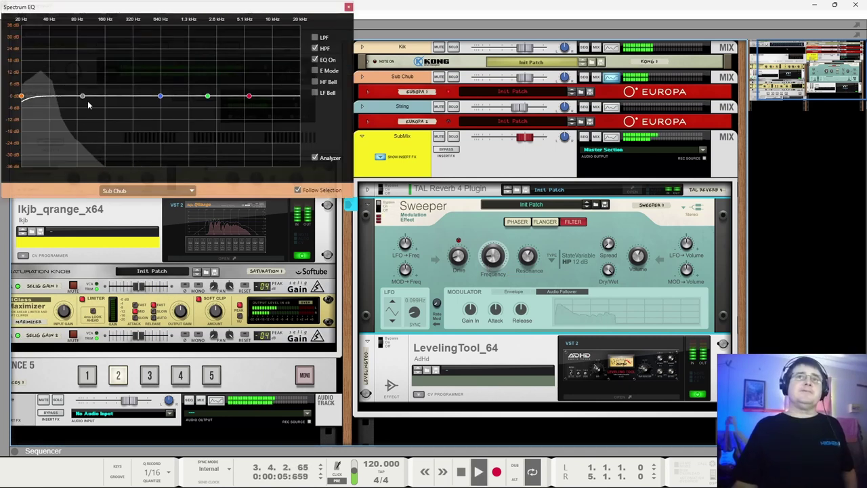
click(381, 50)
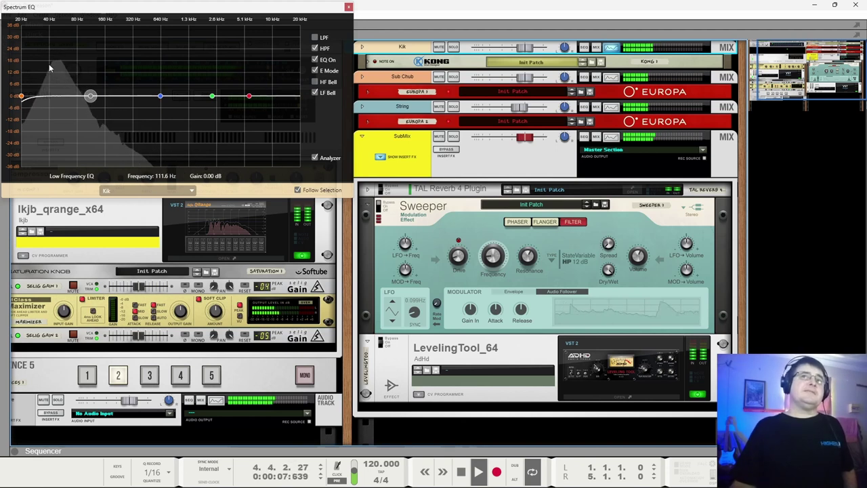
During playback, toggle the Sweeper's bypass to compare the sound, and set its filter frequency to 74.7 Hz.
click(499, 263)
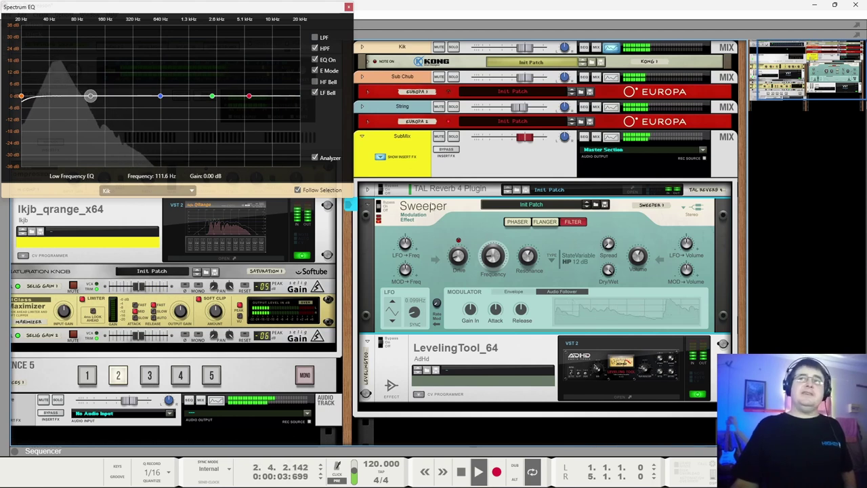
click(384, 203)
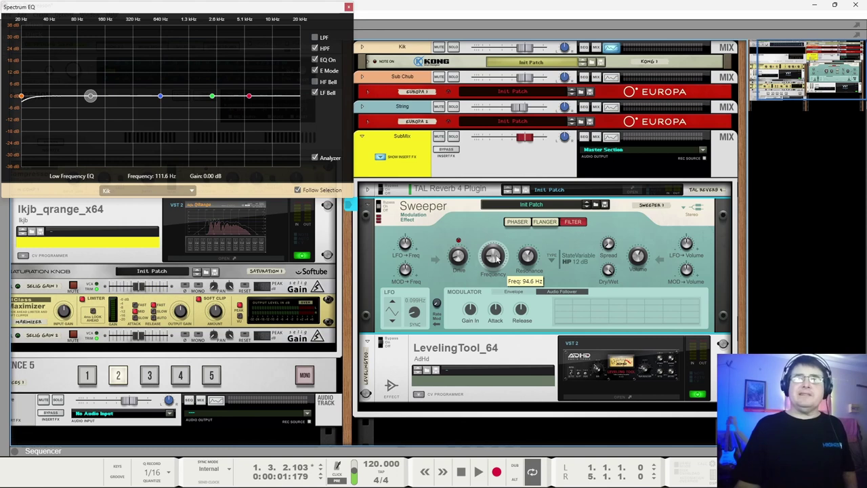
key(space)
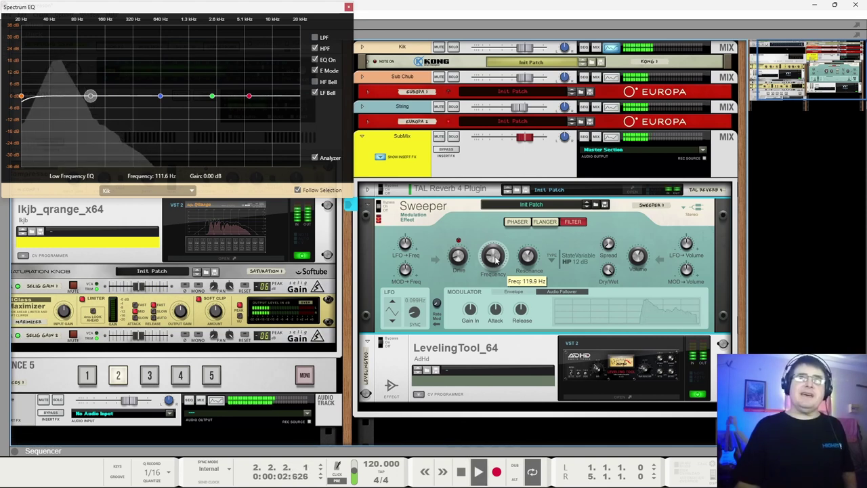
drag(495, 257, 493, 264)
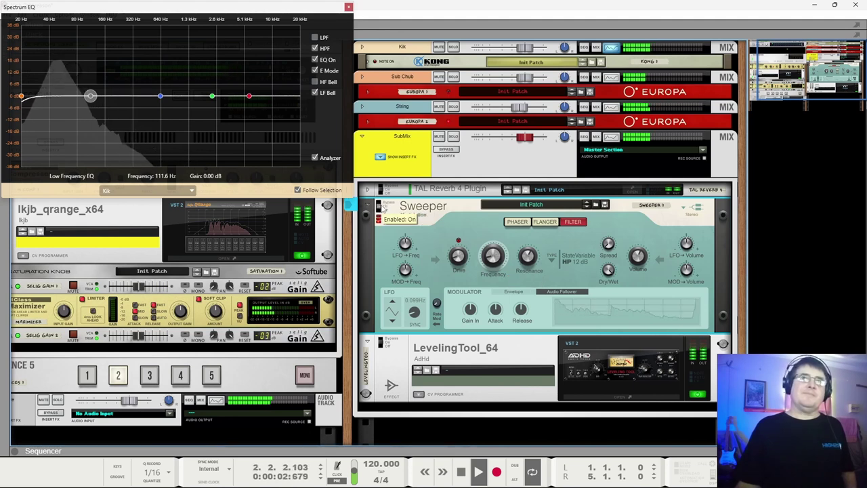
key(space)
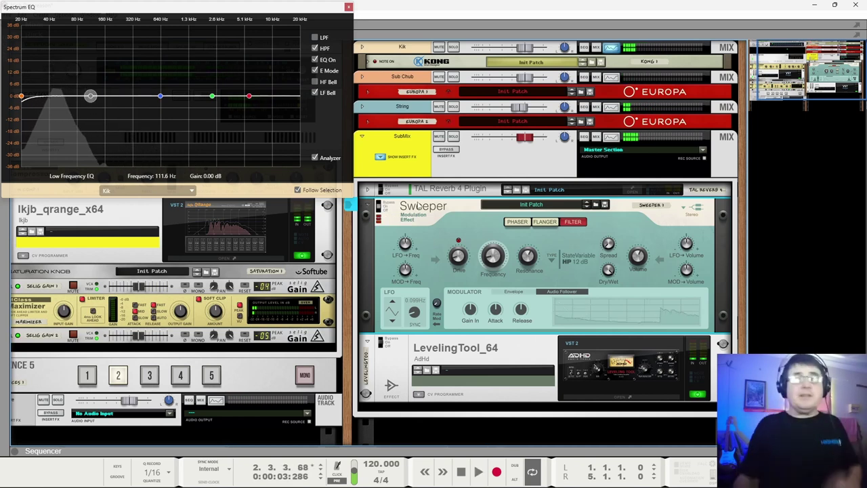
mouse_move(486, 269)
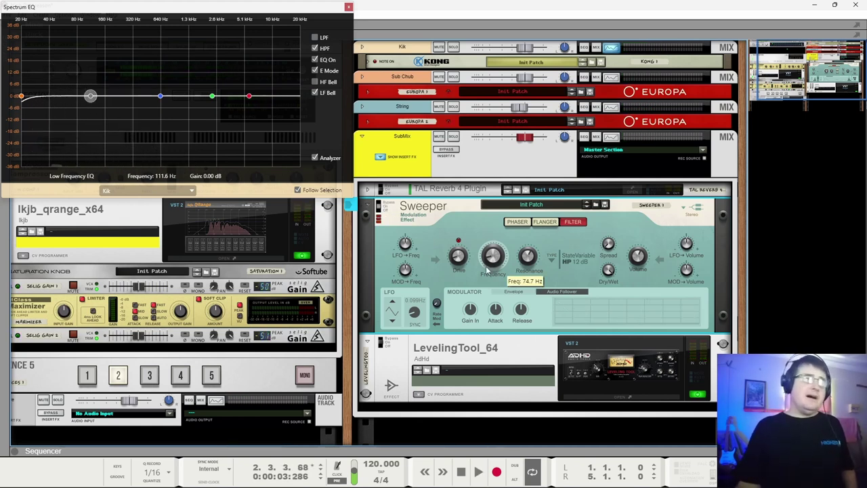
mouse_move(573, 266)
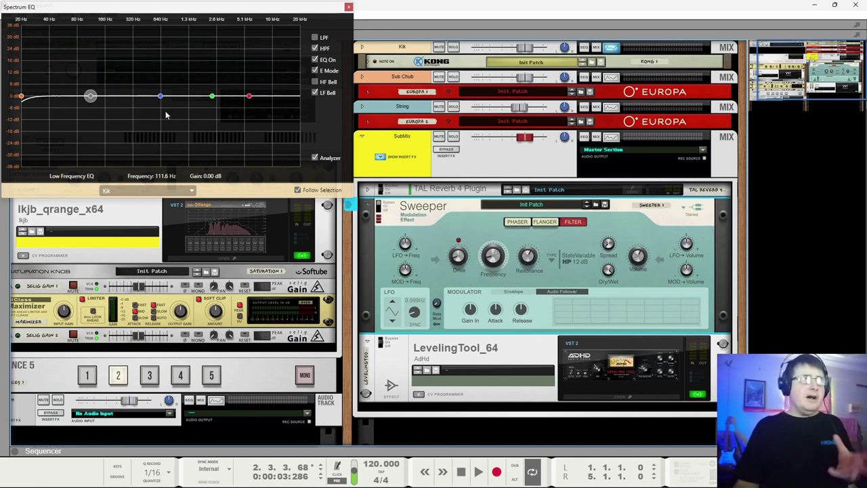
Play the loop while sweeping the Kik channel's high-pass cutoff in the Spectrum EQ, and return it to 20 Hz.
key(space)
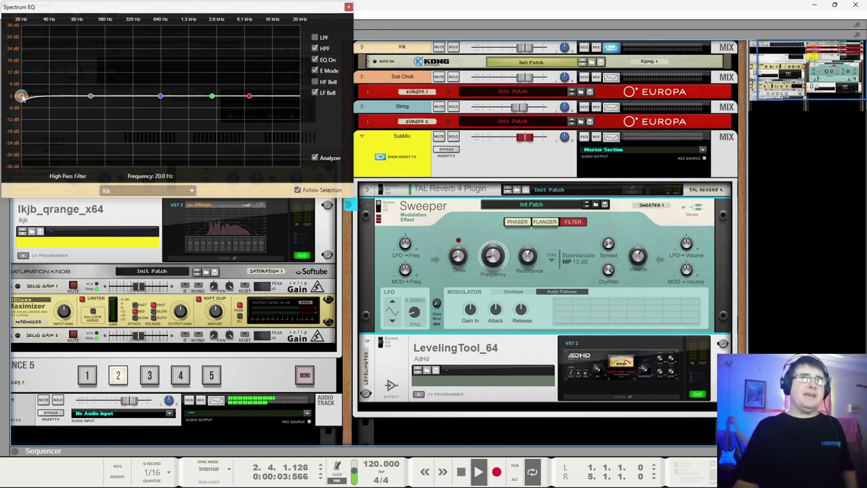
mouse_move(22, 97)
mouse_down()
mouse_move(103, 112)
mouse_move(118, 107)
mouse_move(15, 105)
mouse_up()
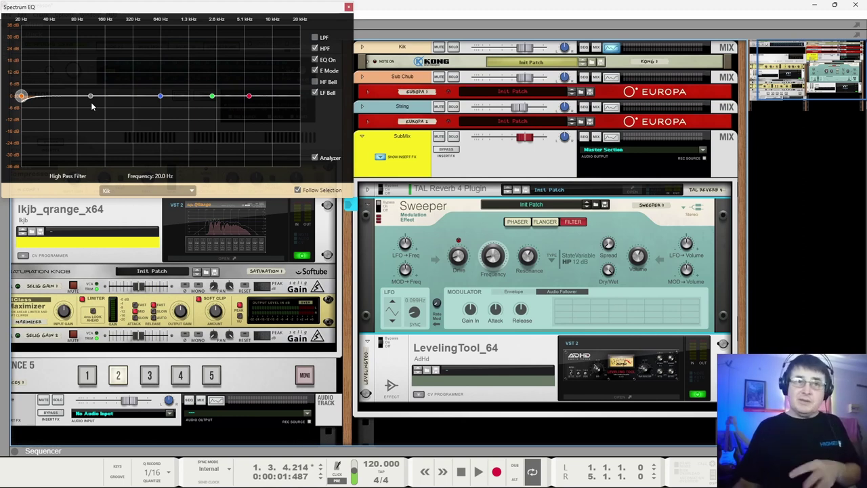
In QRange, shape band 2 into a 5.2 dB boost at 26.2 Hz with 4.675 Q, toggle the band and close the window.
double_click(227, 233)
drag(417, 124, 491, 136)
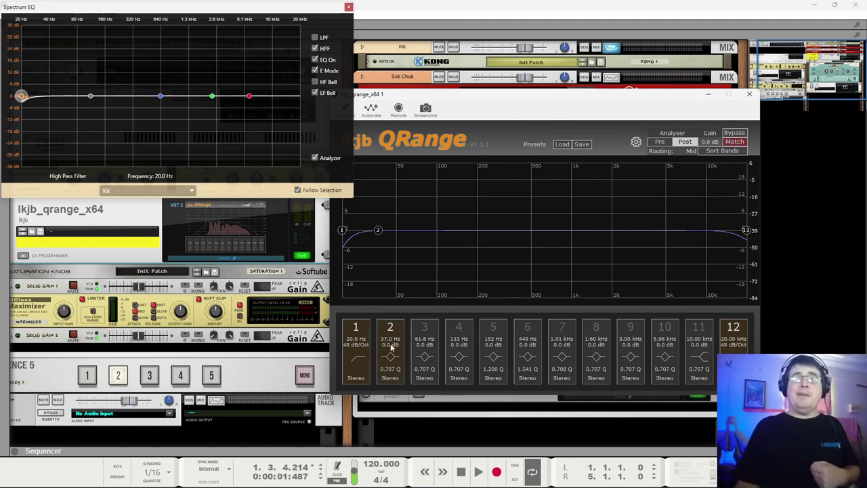
drag(391, 345, 393, 309)
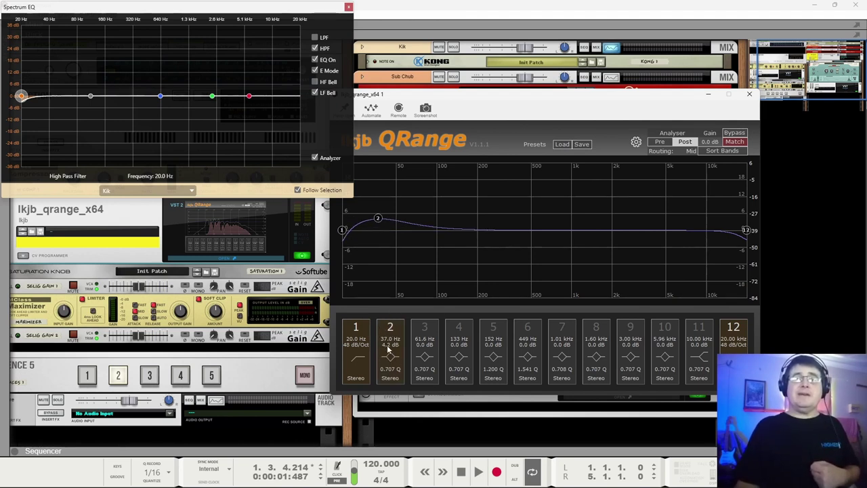
scroll(390, 369, up, 5)
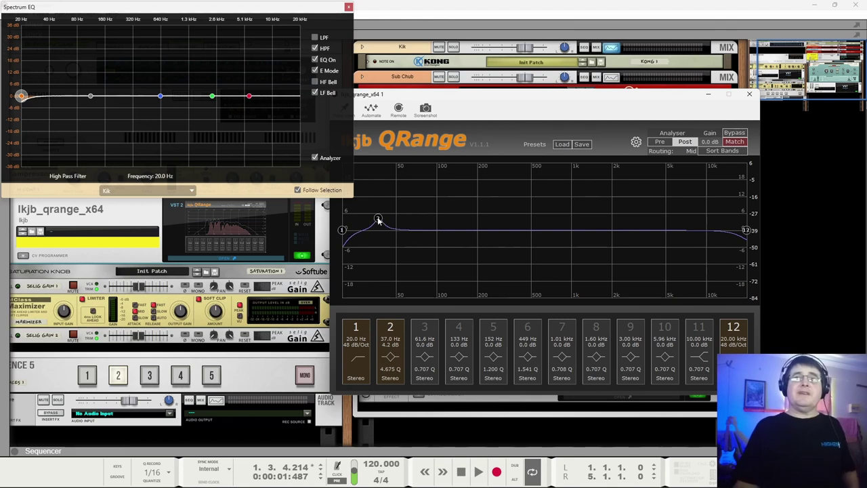
drag(377, 219, 358, 216)
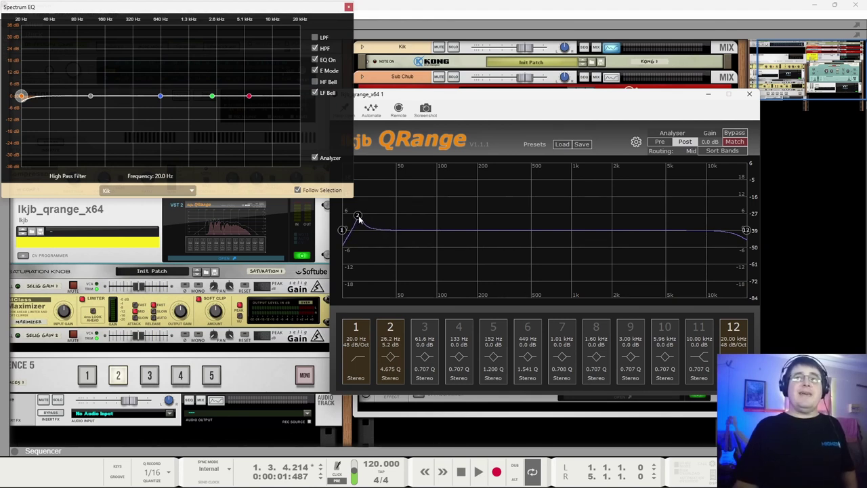
click(391, 328)
key(alt+F4)
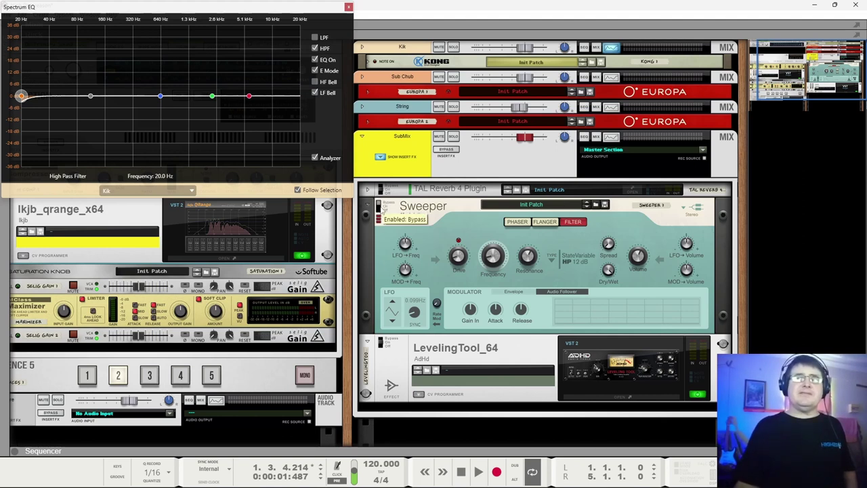
Select the String channel and adjust its high-pass cutoff from the 20 Hz position in the Spectrum EQ during playback.
click(393, 111)
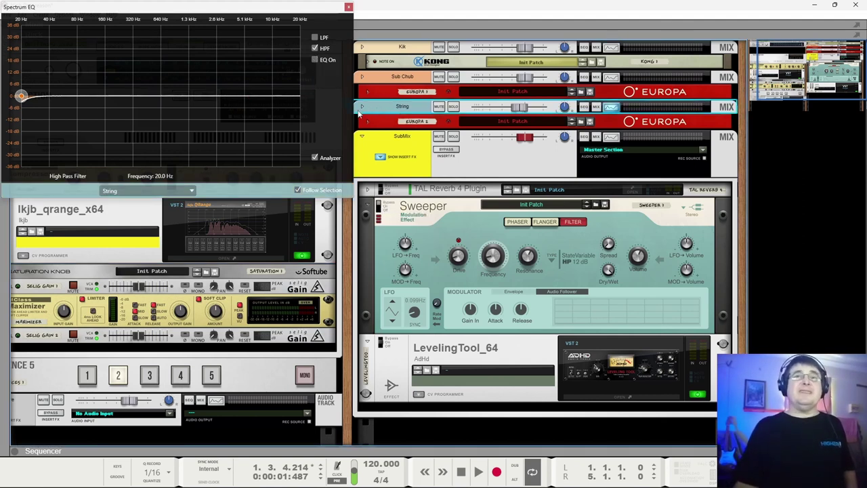
key(space)
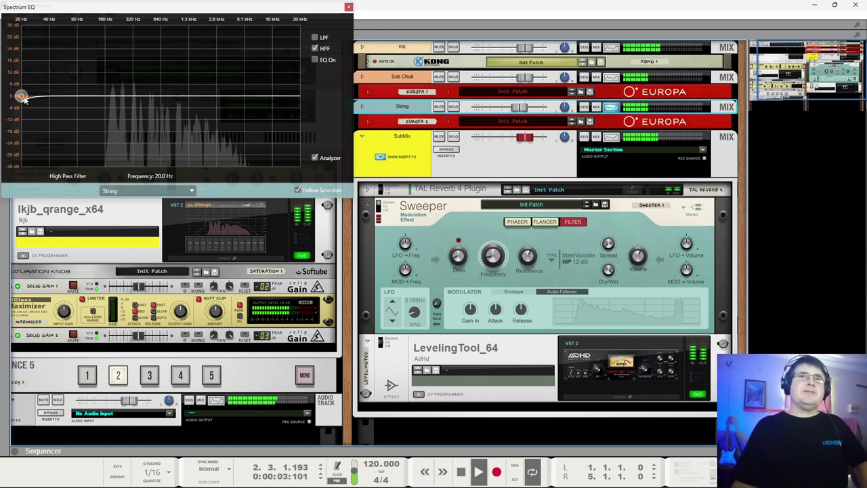
mouse_move(22, 97)
mouse_down()
mouse_move(178, 122)
mouse_move(1, 122)
mouse_up()
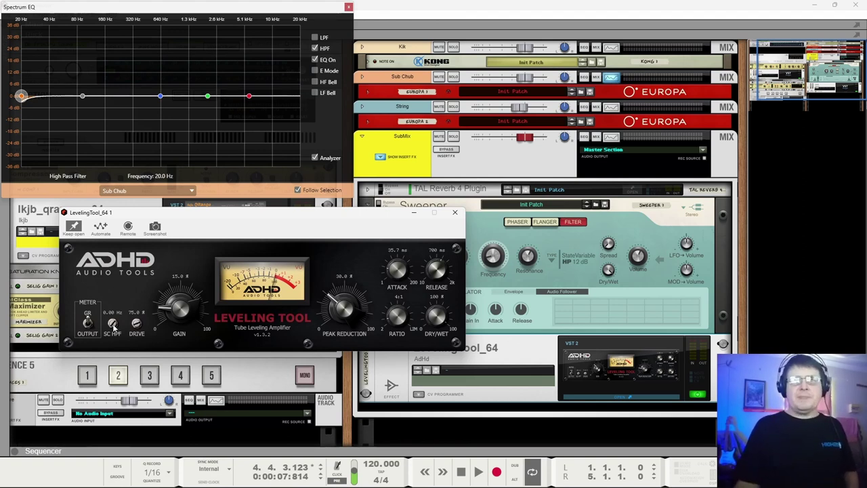
While auditioning the loop, set the LevelingTool's peak reduction to 49.0%, release to 244 ms and gain to 31.9%.
key(space)
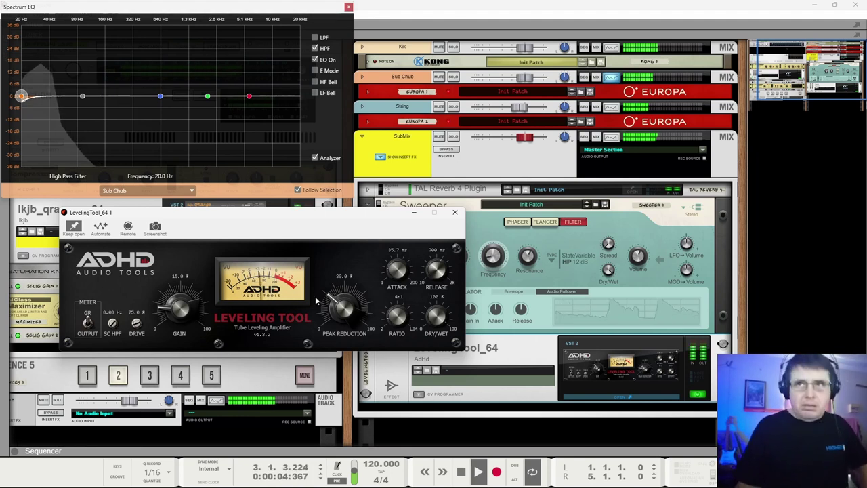
key(space)
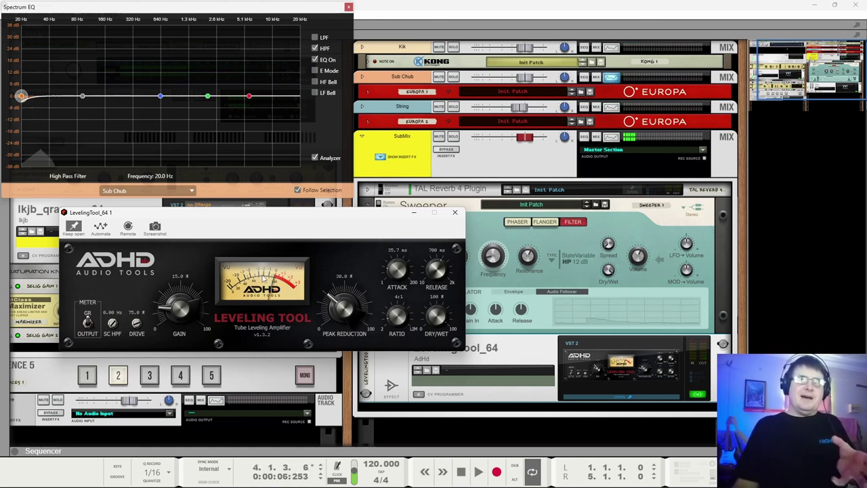
drag(347, 306, 355, 281)
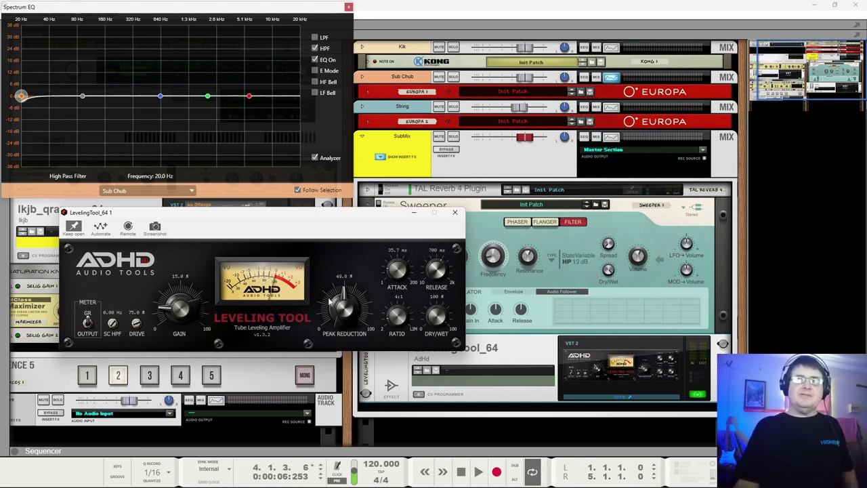
key(space)
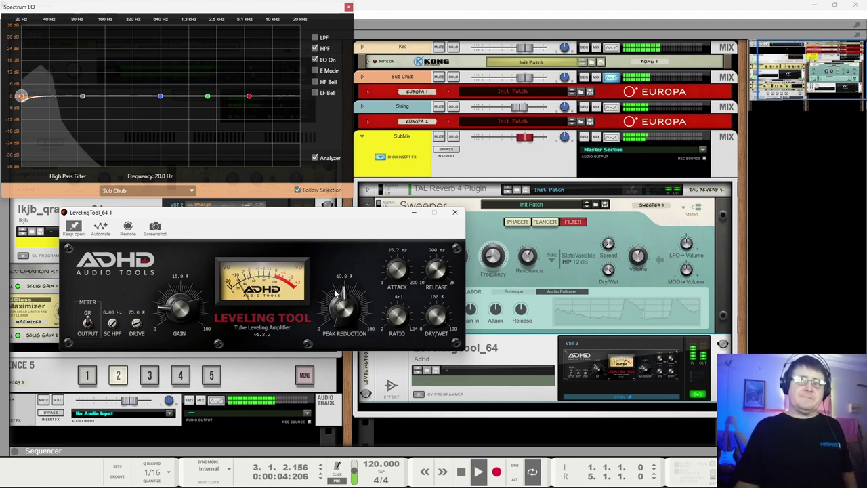
drag(436, 271, 423, 289)
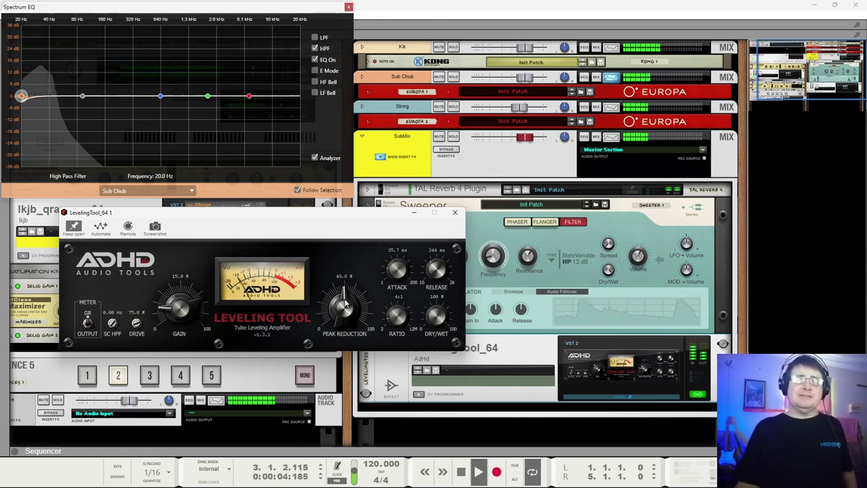
drag(175, 315, 176, 306)
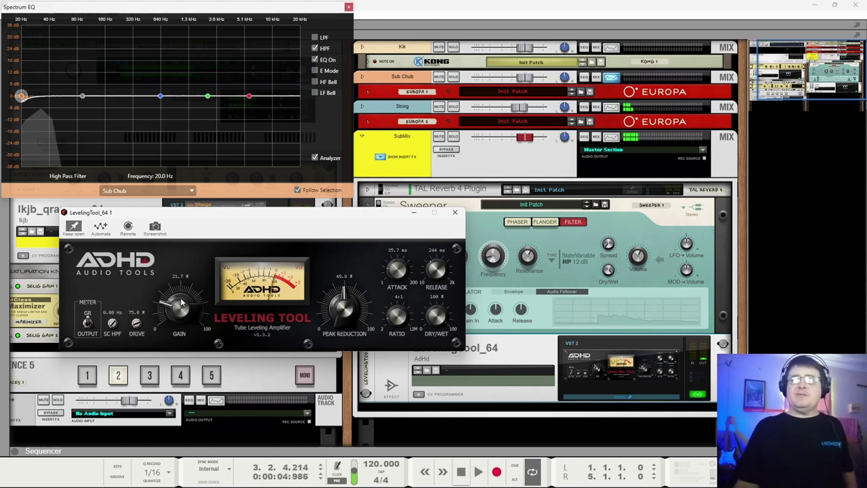
key(space)
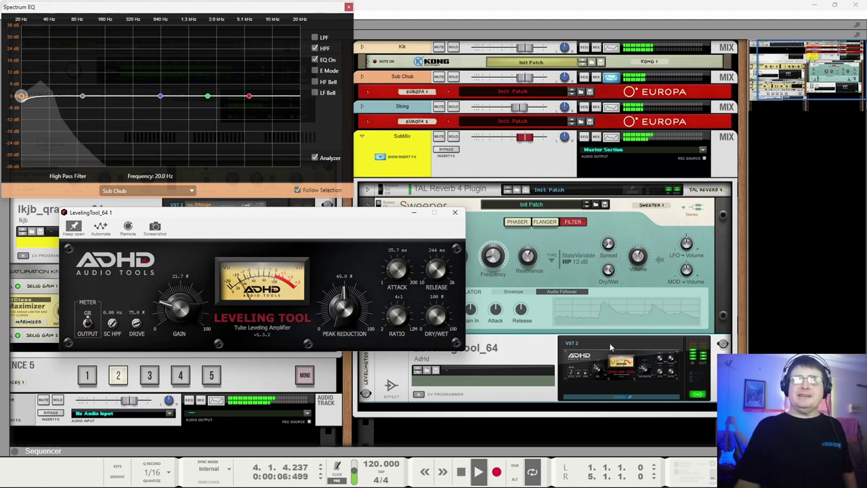
drag(188, 313, 188, 291)
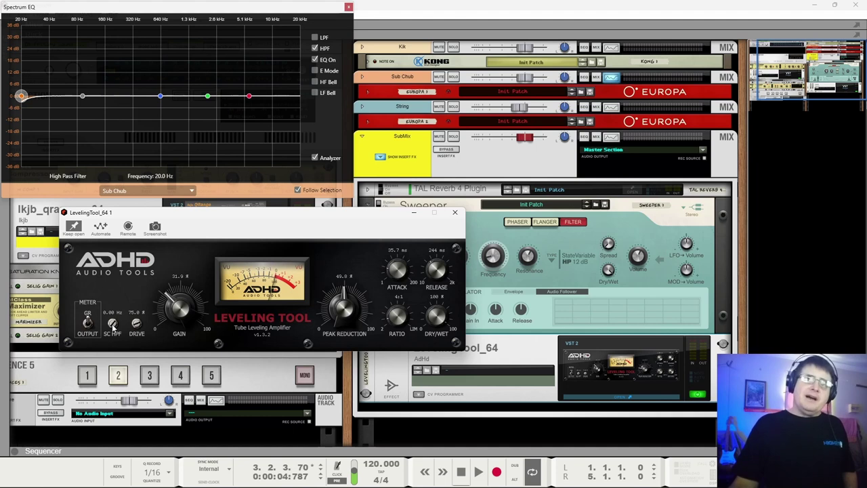
Play the loop and raise the LevelingTool's sidechain high-pass filter (SC HPF) to 103 Hz.
key(space)
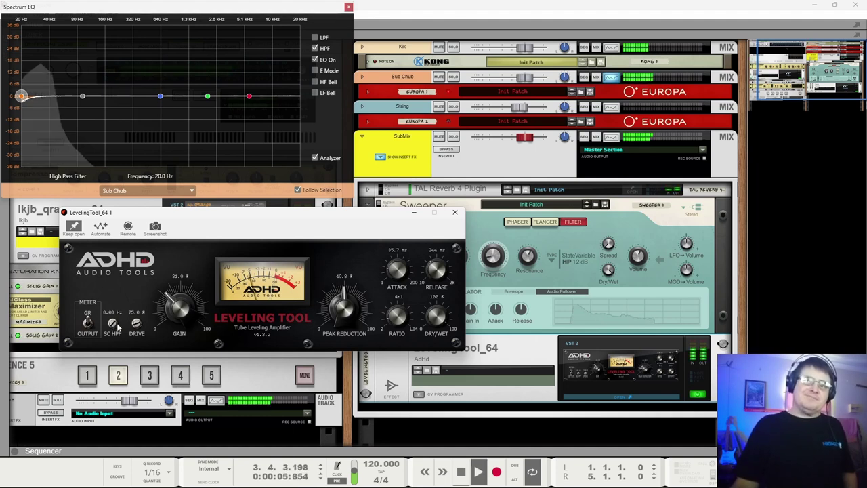
scroll(114, 325, up, 1)
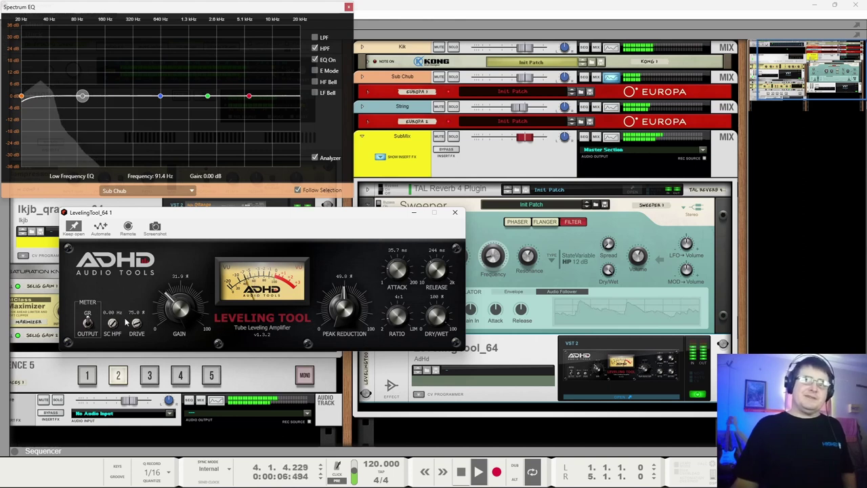
scroll(114, 323, up, 4)
drag(115, 323, 115, 295)
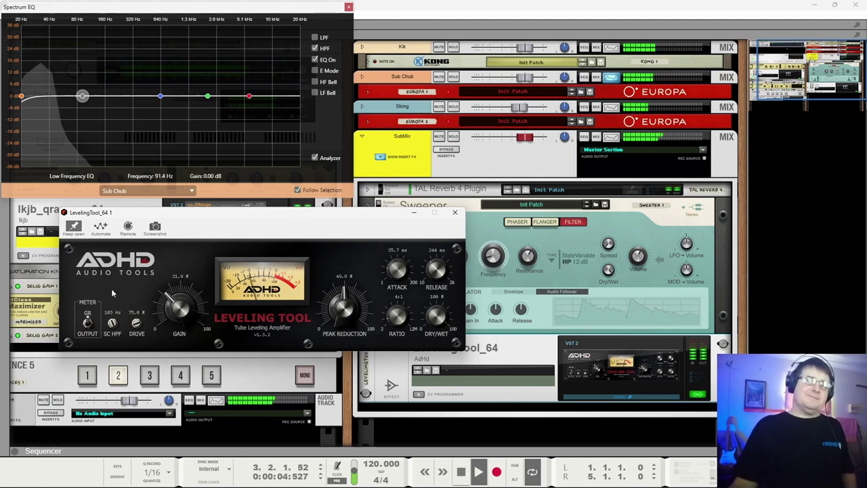
Raise the Sub Chub channel's high-pass cutoff to 100.7 Hz during playback and return it to 20 Hz.
drag(21, 97, 85, 107)
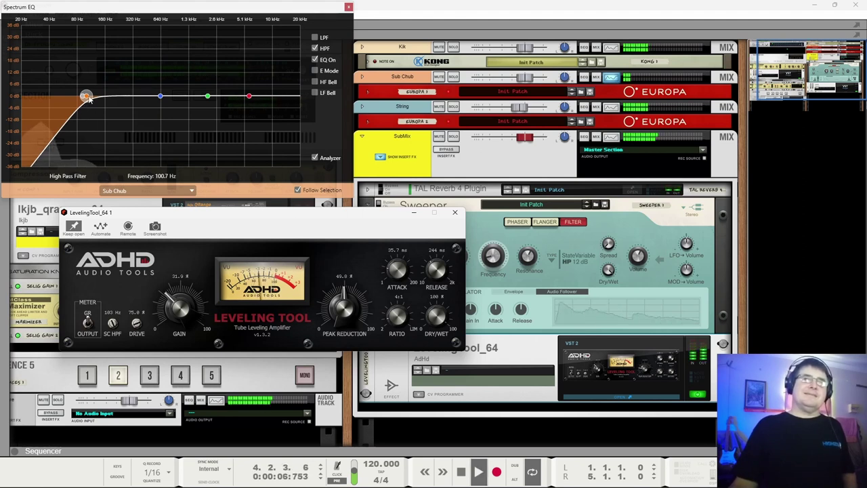
drag(86, 97, 21, 96)
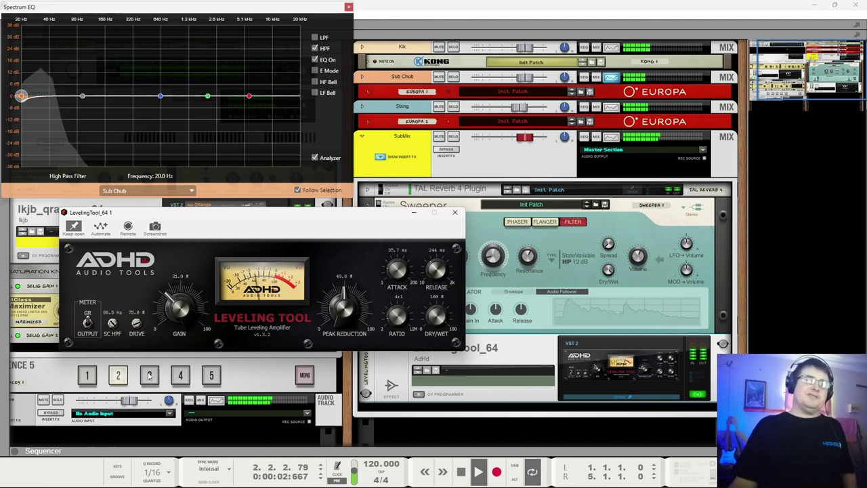
Set the LevelingTool's peak reduction to 35.4% and SC HPF to 103 Hz, and play the loop with Sub Chub's cutoff at 20 Hz.
drag(330, 329, 342, 347)
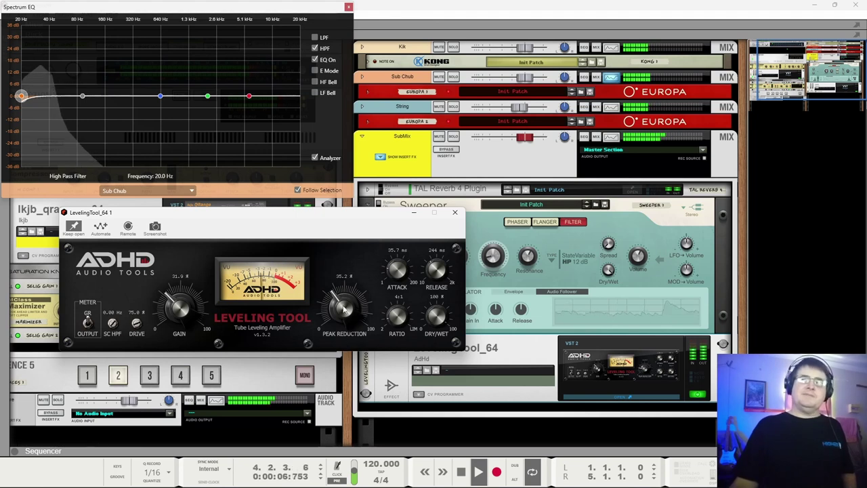
drag(343, 316, 344, 313)
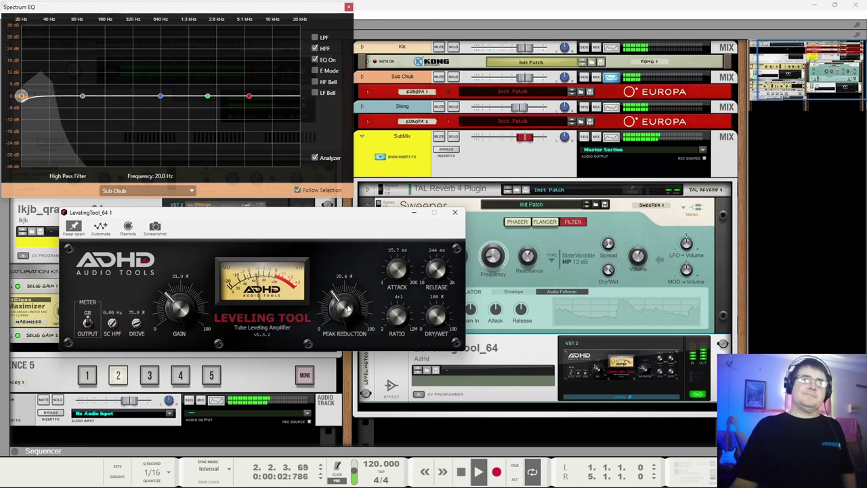
drag(112, 323, 120, 287)
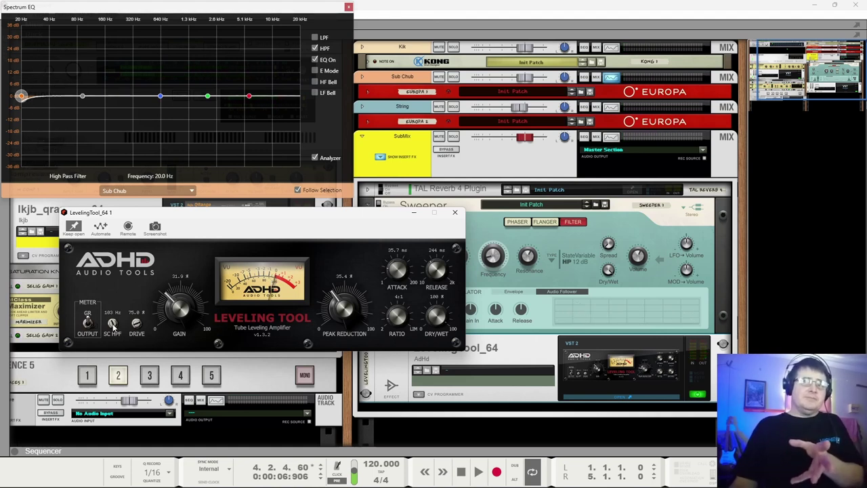
drag(21, 96, 5, 145)
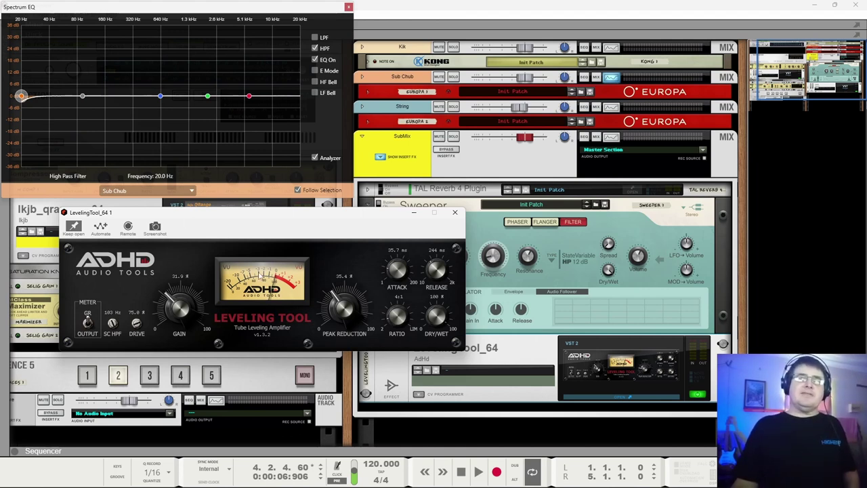
key(space)
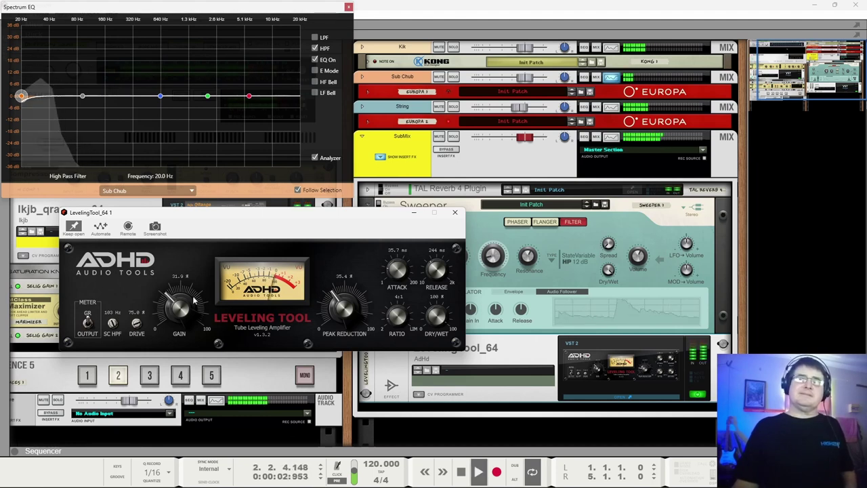
Set the LevelingTool's gain to 17.3% and its SC HPF to 100 Hz, and close its editor.
drag(177, 307, 174, 340)
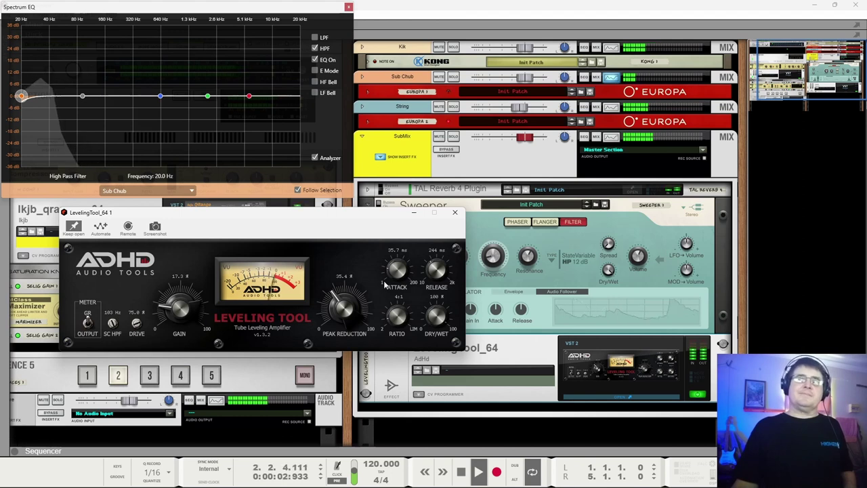
drag(427, 213, 425, 184)
click(384, 342)
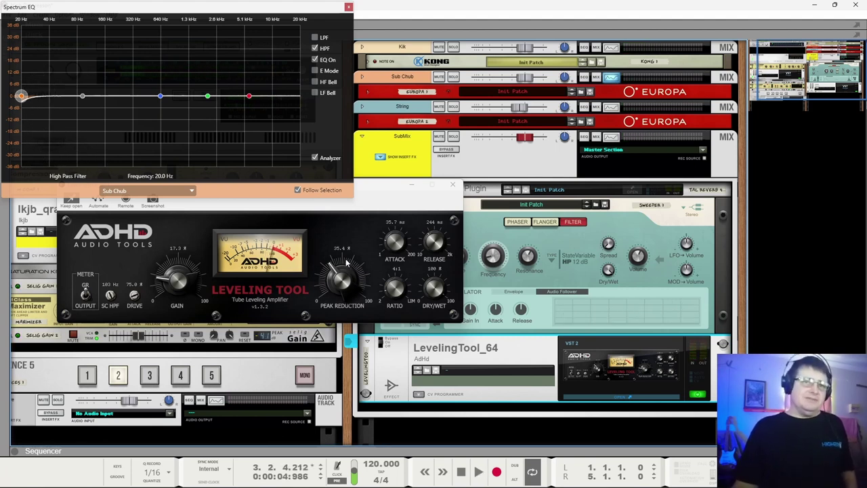
double_click(110, 296)
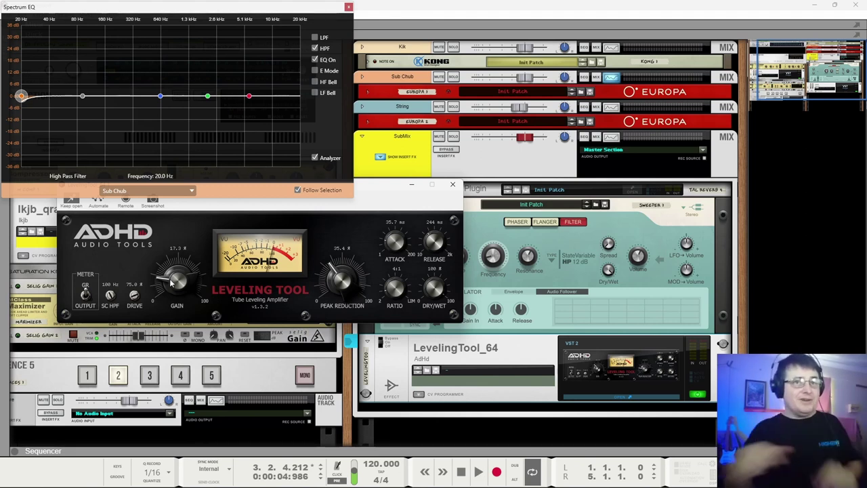
click(453, 185)
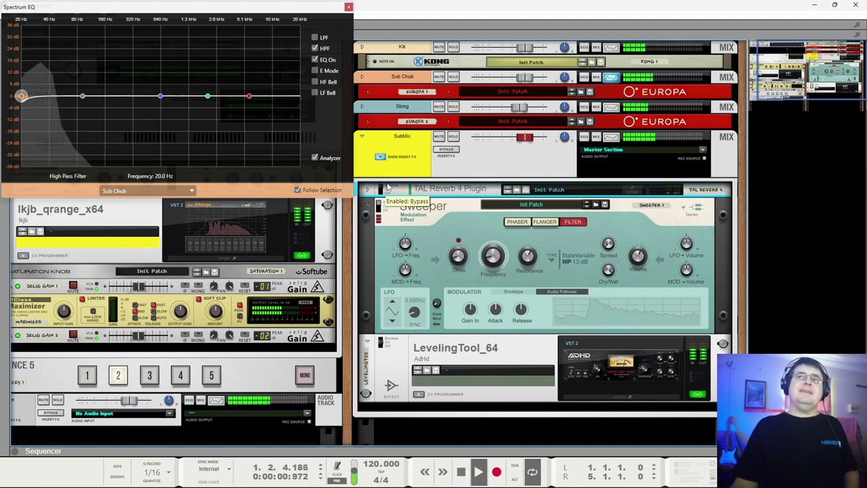
Enable the TAL Reverb 4 insert, open its editor, and play the loop with Dry set to 0%.
click(387, 190)
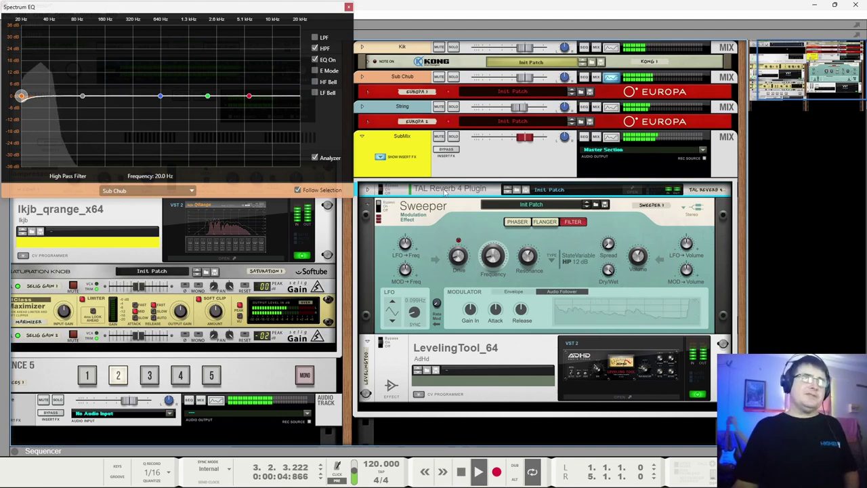
click(368, 191)
click(620, 244)
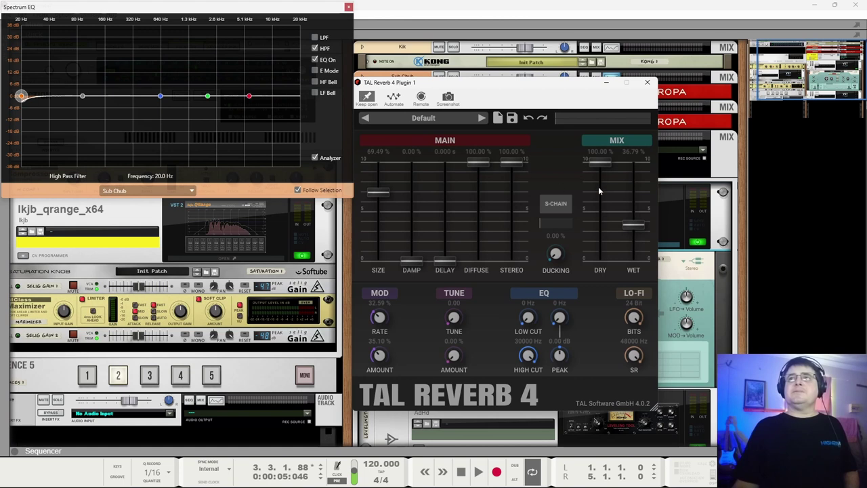
drag(600, 187, 600, 261)
key(space)
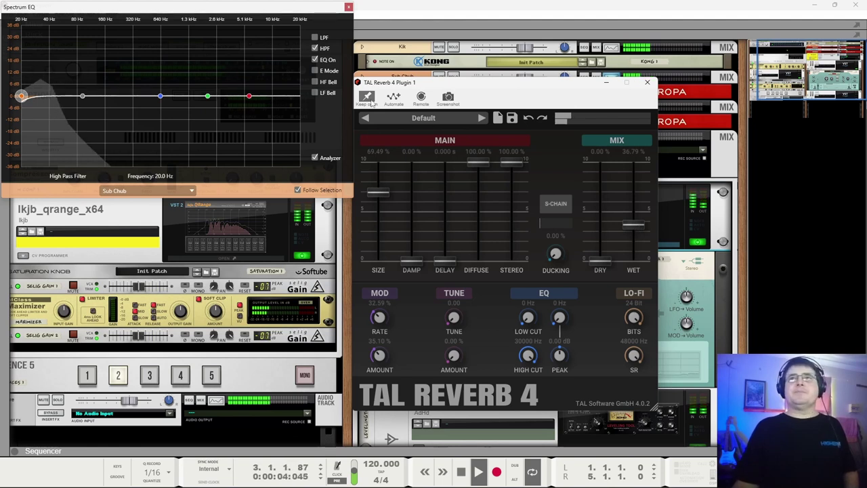
Close the TAL Reverb 4 editor, bypass the reverb and collapse its device in the rack.
click(647, 81)
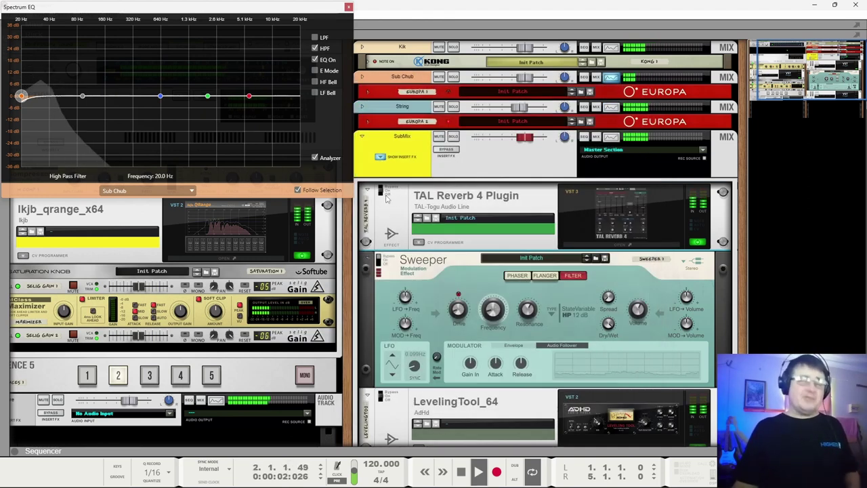
click(618, 220)
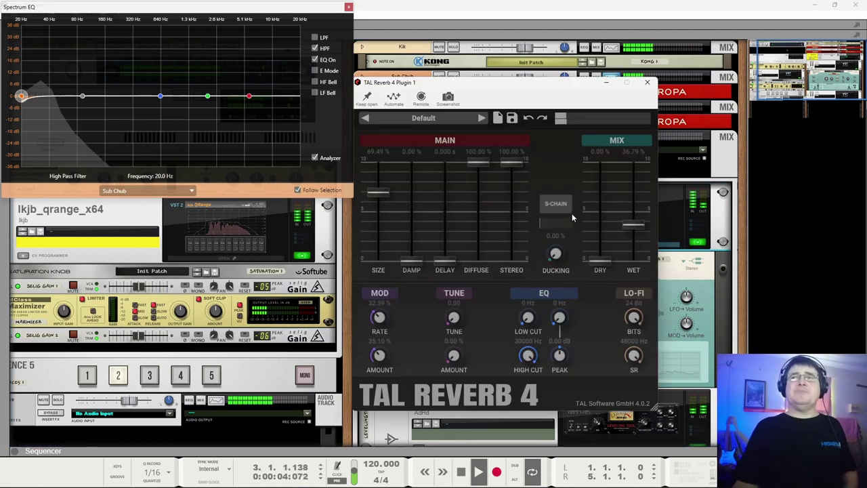
click(647, 82)
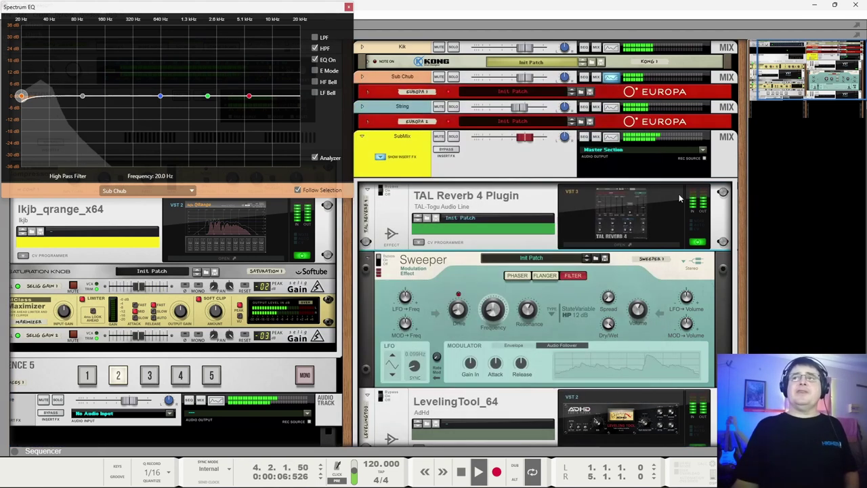
click(386, 189)
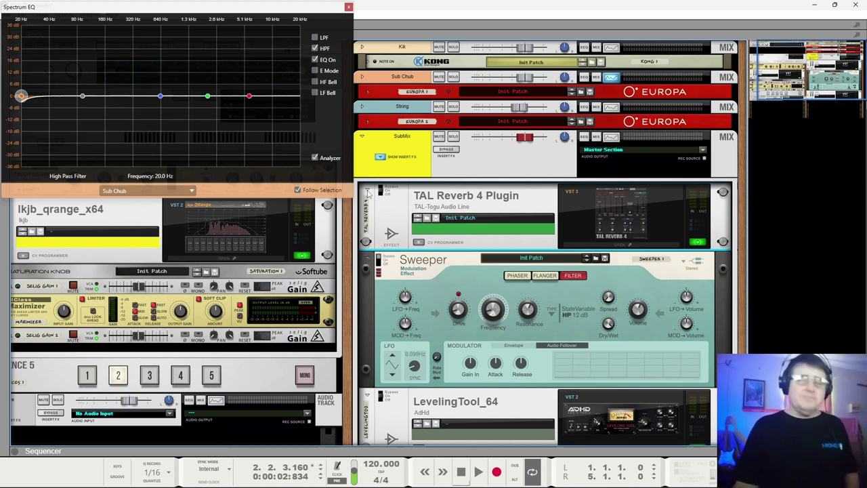
click(368, 192)
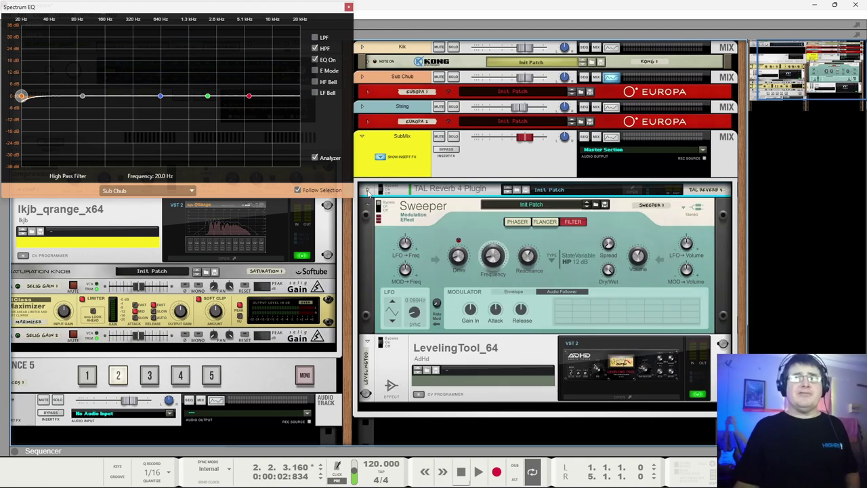
Solo the Kik channel and raise its high-pass cutoff to 58.0 Hz while the loop plays.
key(space)
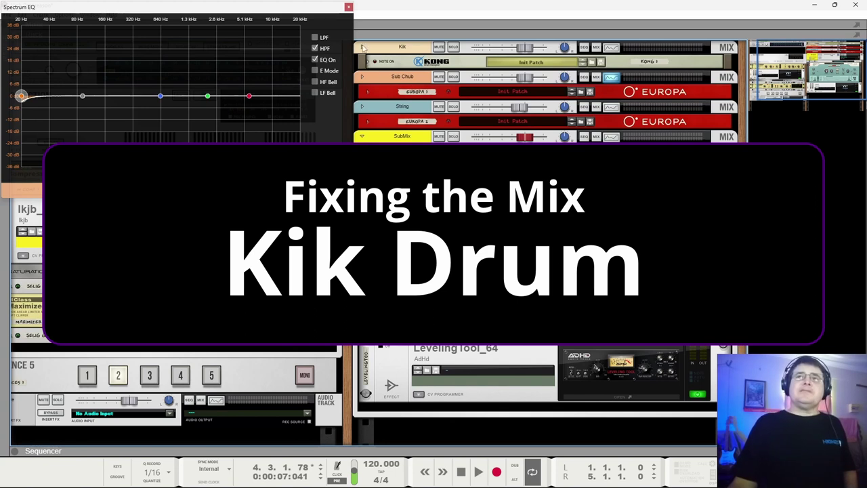
click(381, 51)
key(space)
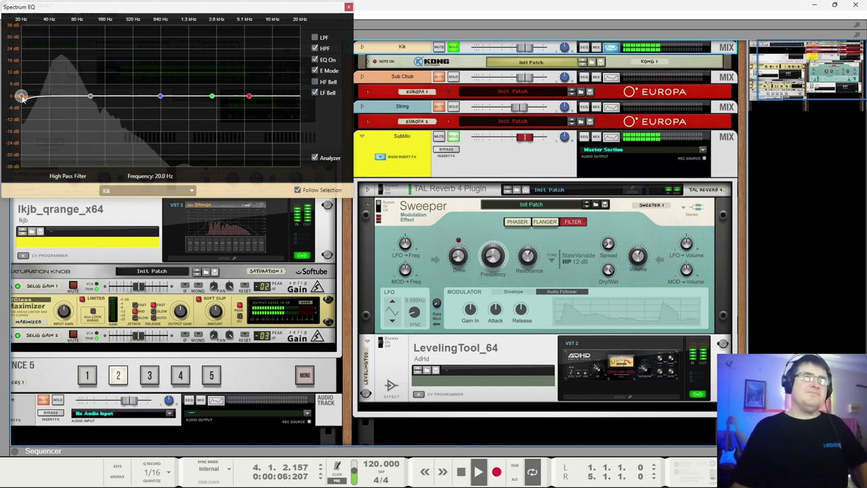
drag(23, 97, 64, 121)
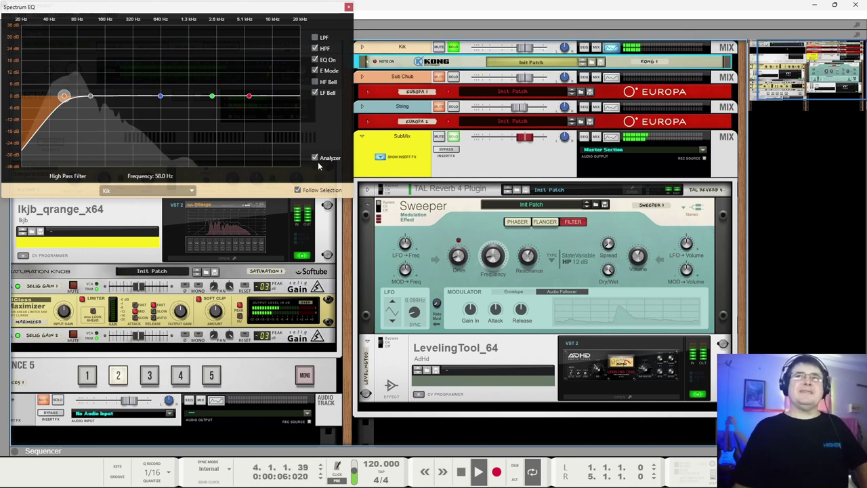
Return the Kik's high-pass cutoff to 20 Hz and, in Kong, try Drum 1's amp decay at 140.6 ms before settling on 541.5 ms.
click(369, 63)
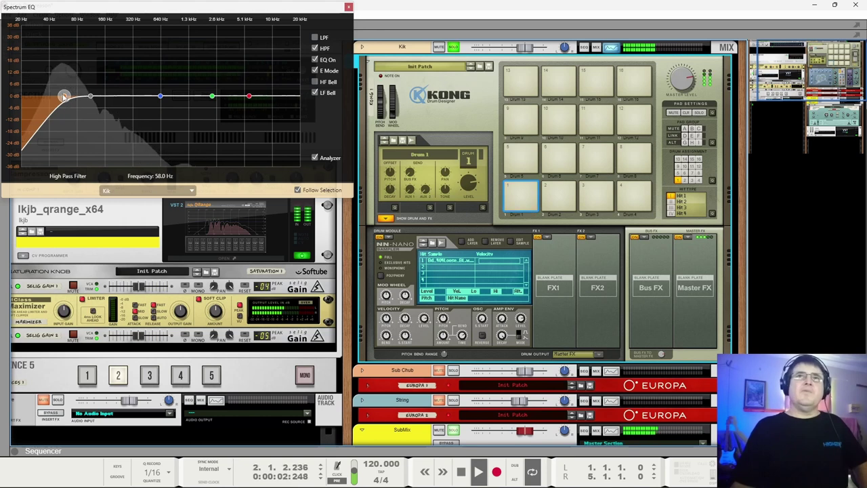
drag(67, 102, 20, 99)
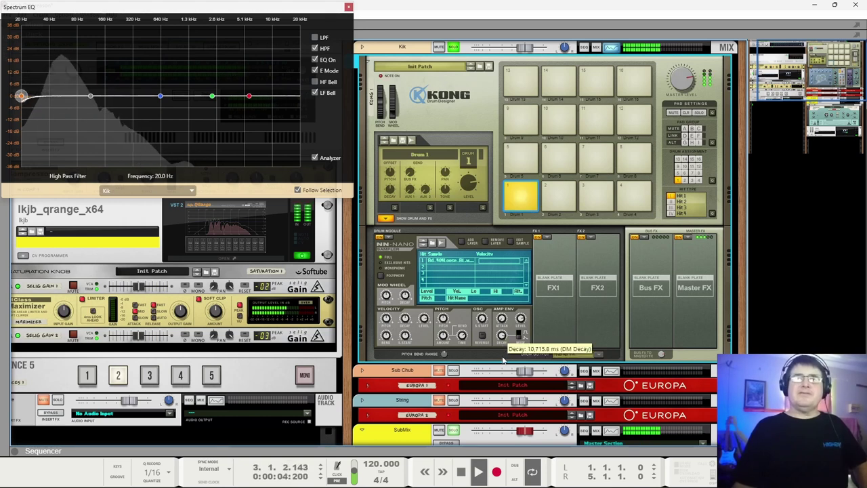
drag(503, 346, 499, 393)
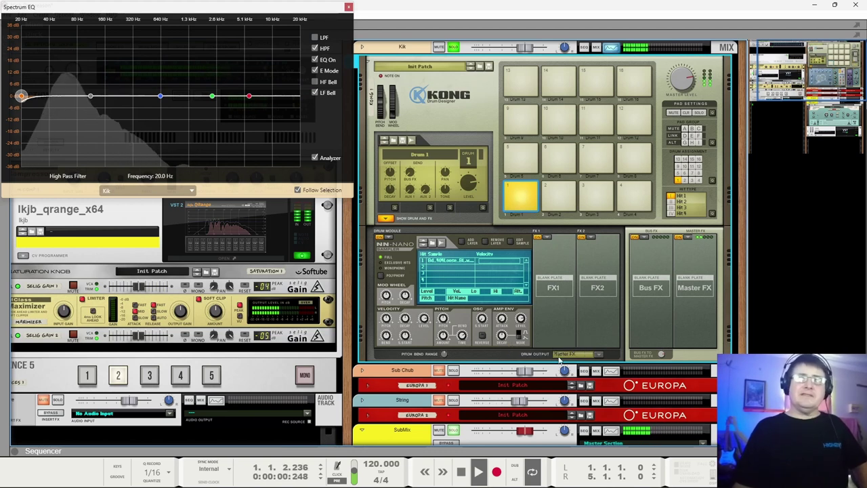
mouse_move(503, 339)
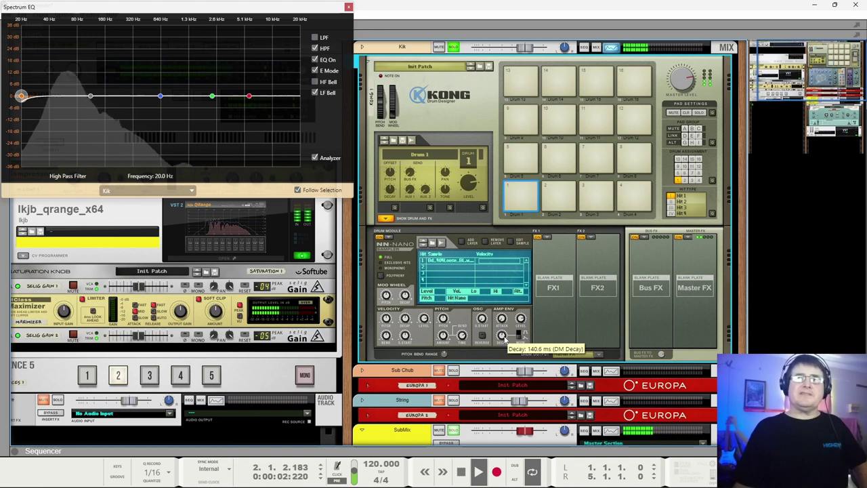
drag(503, 339, 510, 327)
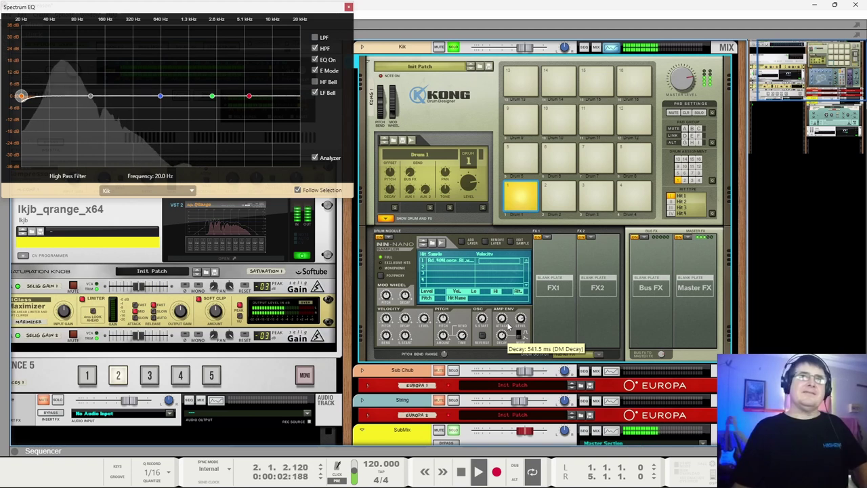
Raise the Kik's high-pass cutoff to just above 40 Hz and boost its low-frequency band by 4.44 dB at 117.5 Hz.
drag(21, 97, 47, 120)
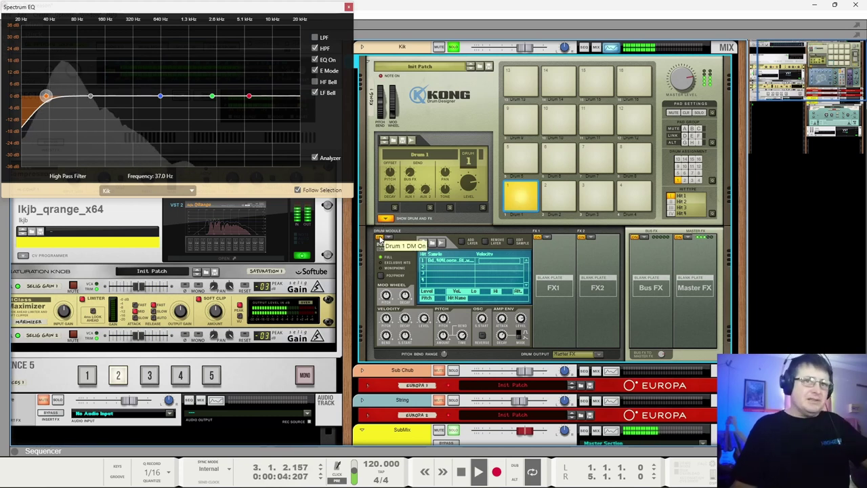
click(160, 97)
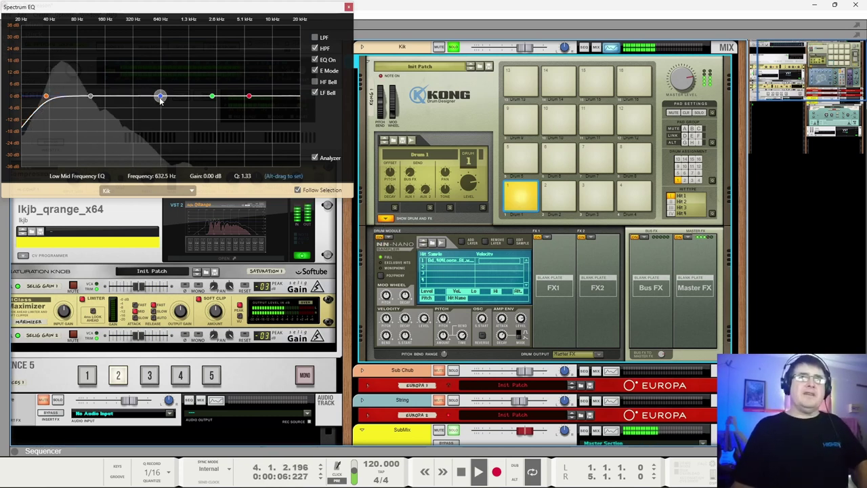
drag(46, 96, 82, 90)
click(90, 96)
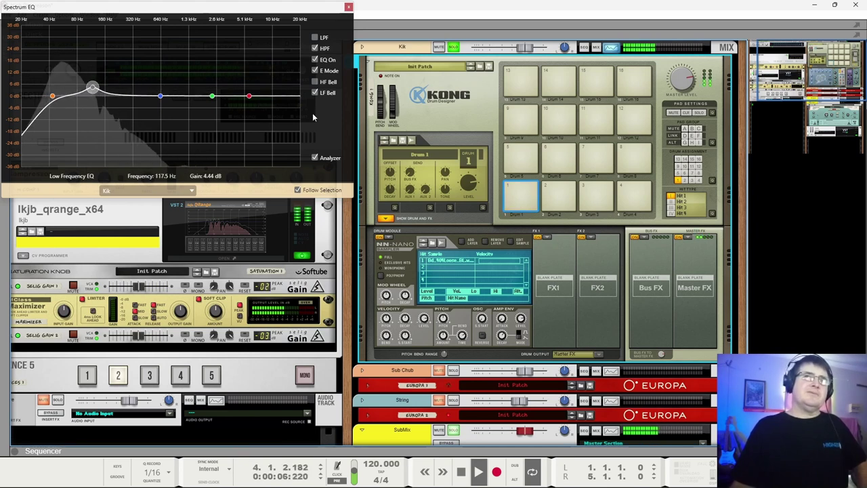
Boost the Kik's high mids 2.22 dB at 2.10 kHz, shift the low boost to about 160 Hz and set the high-pass cutoff to 56.2 Hz.
mouse_move(211, 96)
mouse_down()
mouse_move(216, 89)
mouse_move(208, 91)
mouse_up()
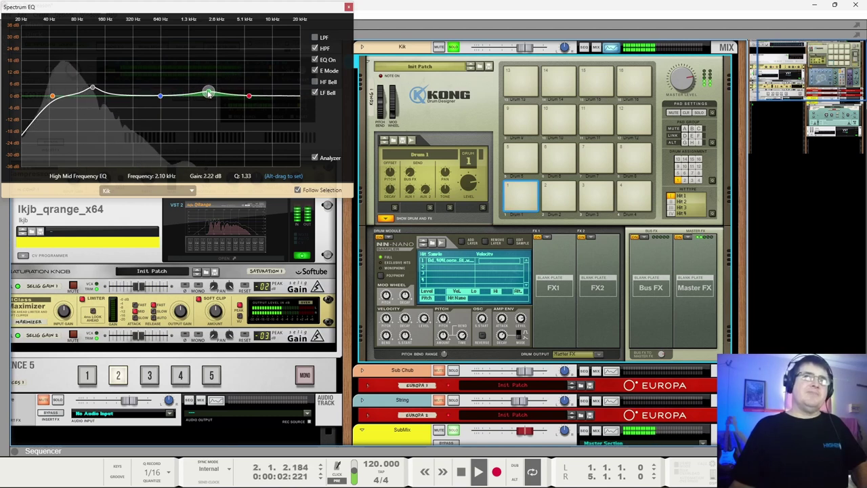
click(94, 89)
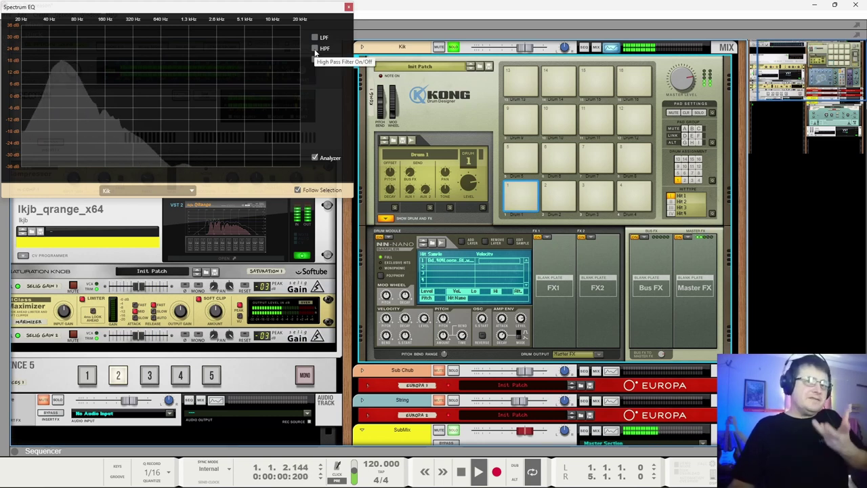
click(314, 50)
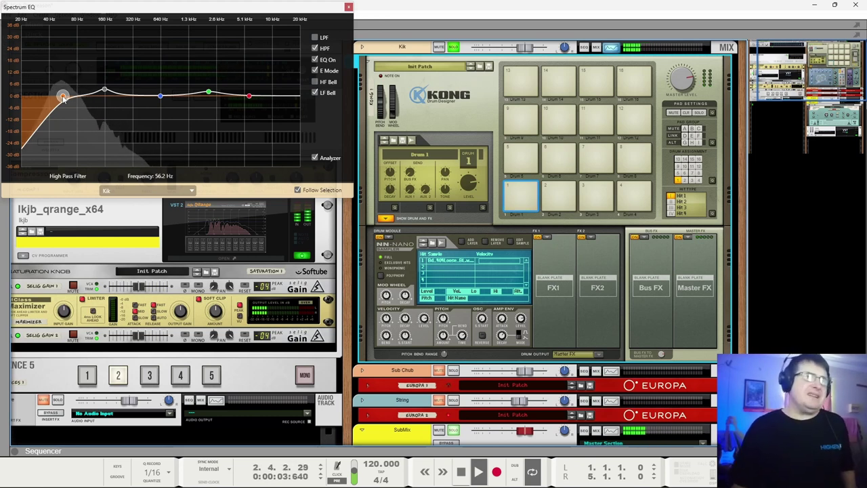
Isolate the upper frequencies with QRange's band 1 high-pass at 944 Hz and compare the Kik's HPF and EQ on and off.
click(214, 231)
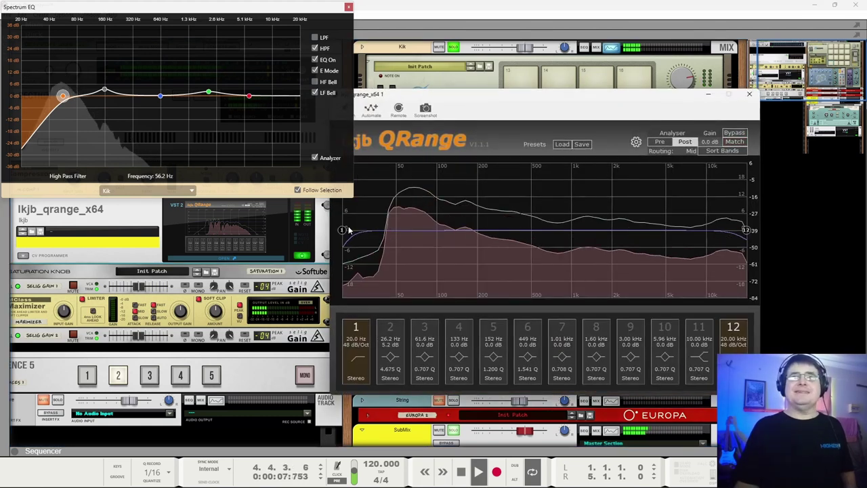
drag(483, 242, 567, 234)
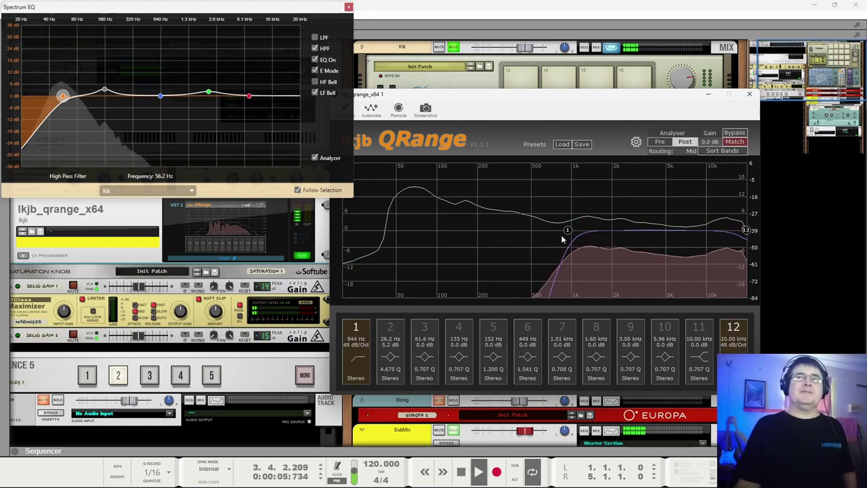
click(314, 48)
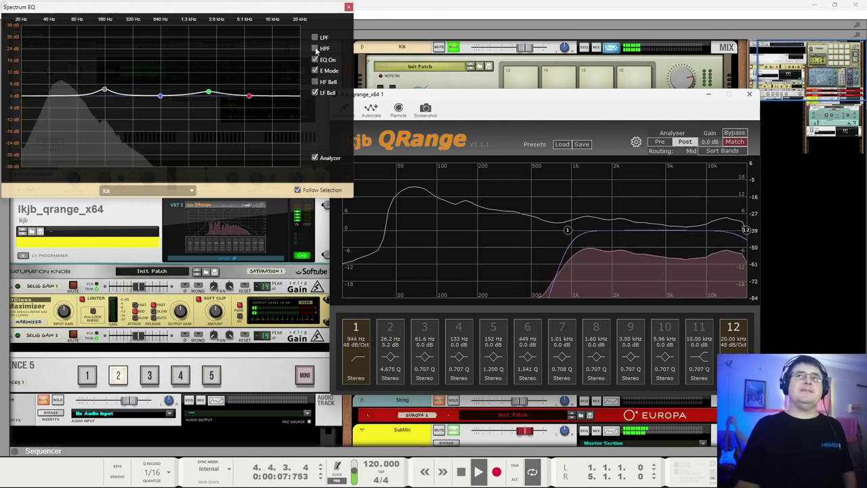
click(315, 60)
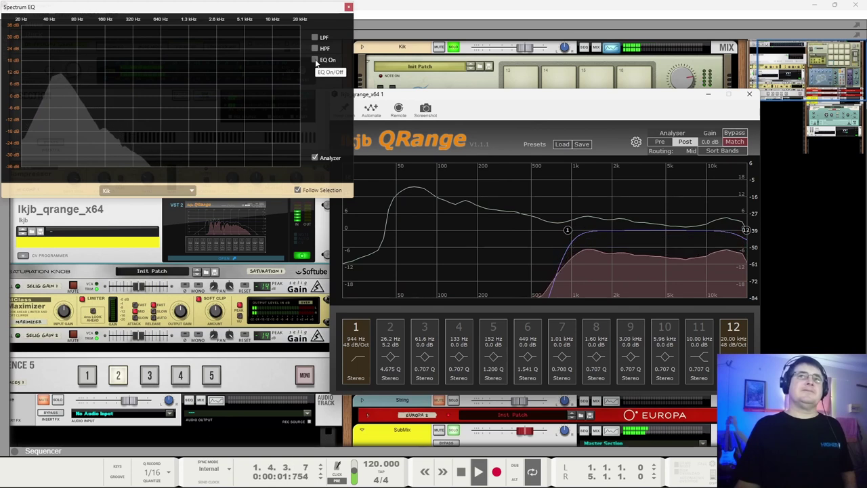
click(315, 60)
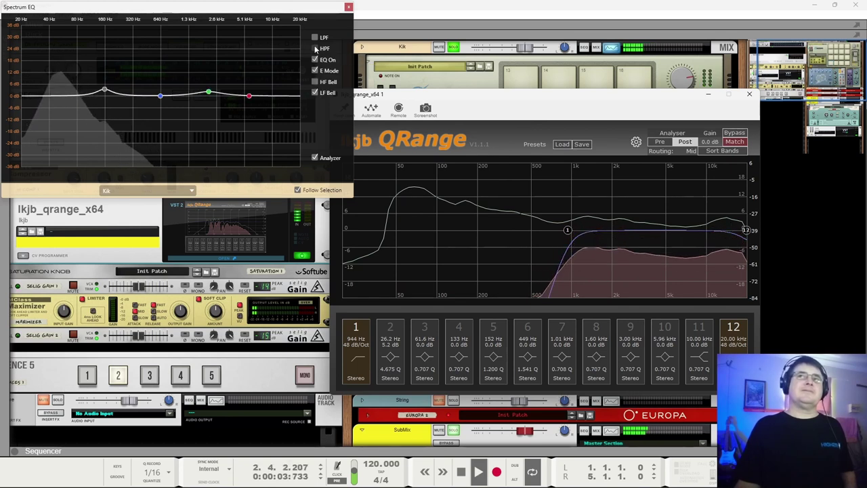
click(315, 48)
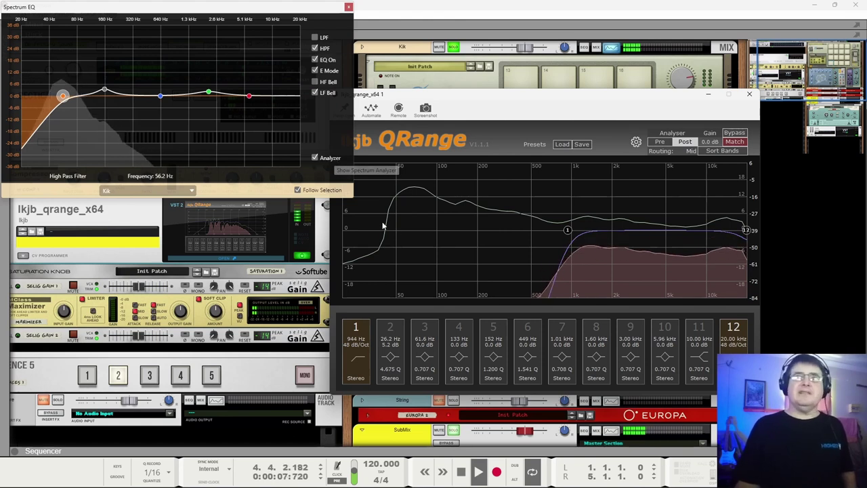
Close the Spectrum EQ window, reset QRange's band 1 high-pass to 20 Hz and raise it to 36.5 Hz.
click(348, 6)
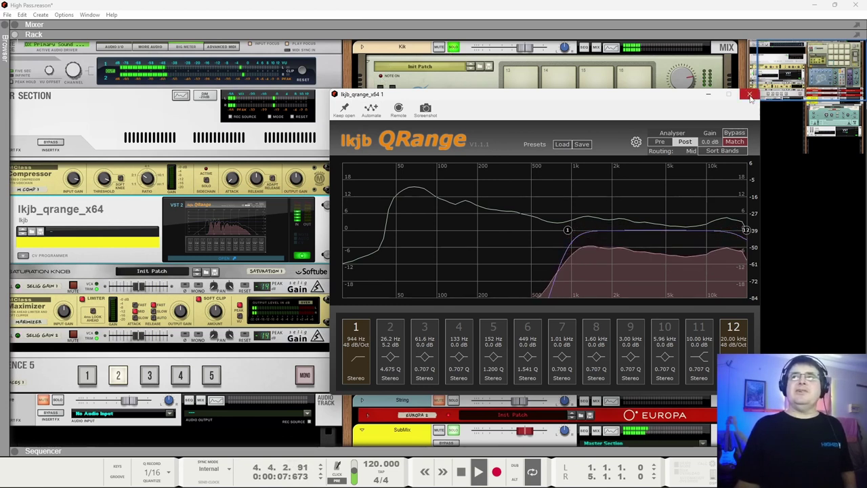
drag(568, 231, 285, 298)
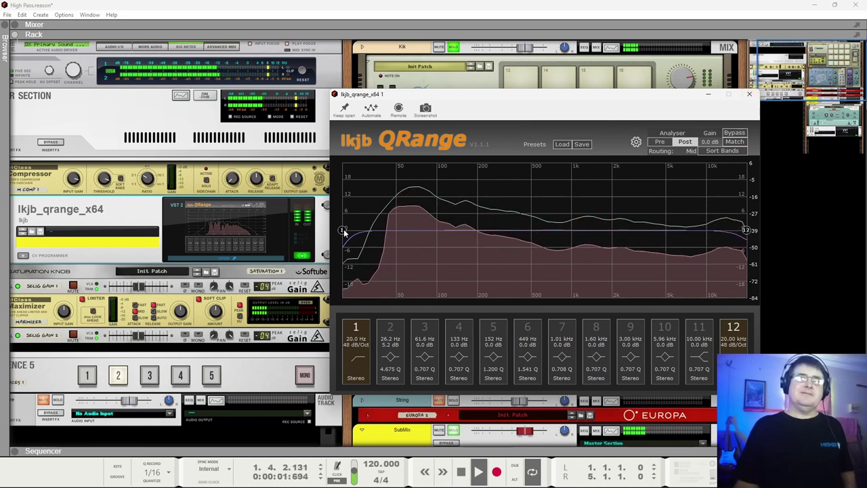
drag(342, 230, 377, 234)
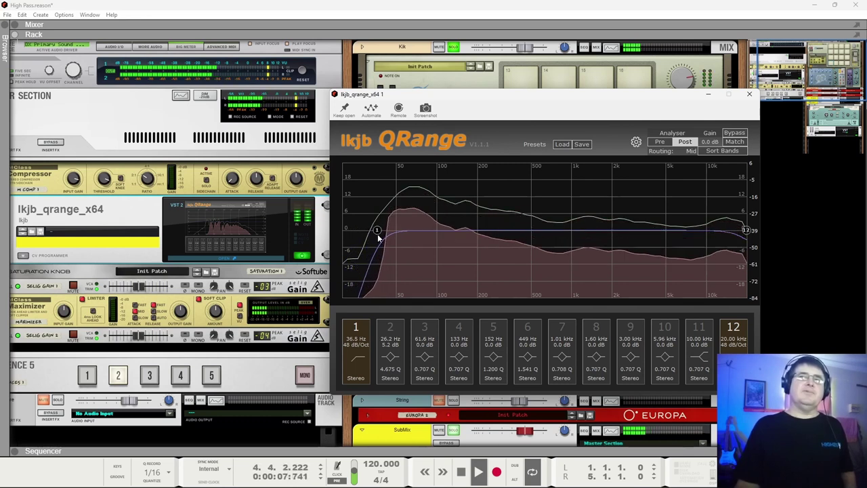
Reset QRange's band 1 high-pass to 20 Hz and set the Kik's high-pass cutoff to 54.2 Hz in the Spectrum EQ.
click(456, 53)
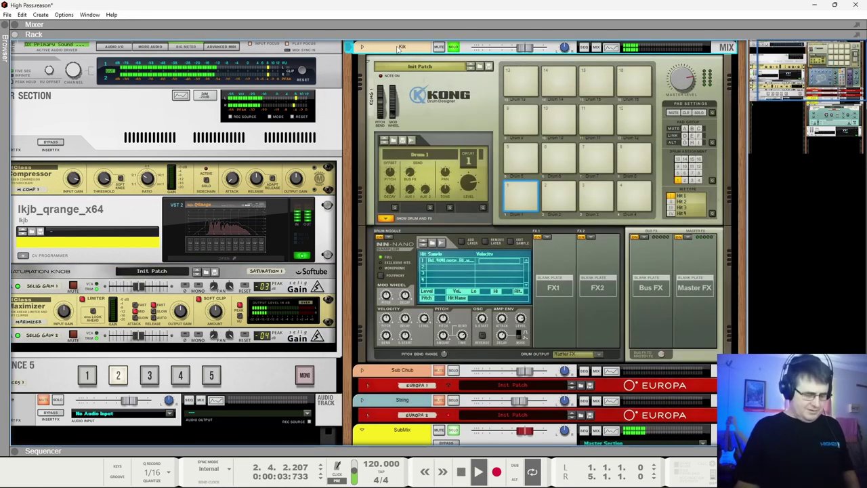
key(F2)
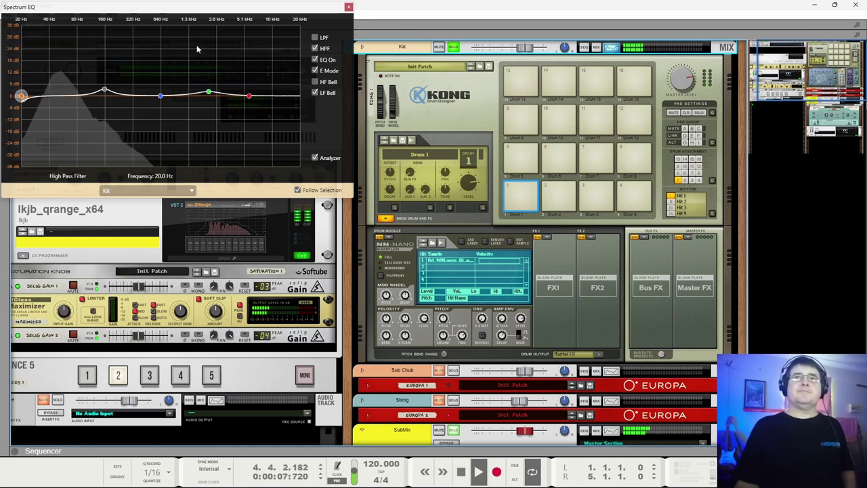
click(105, 90)
click(223, 258)
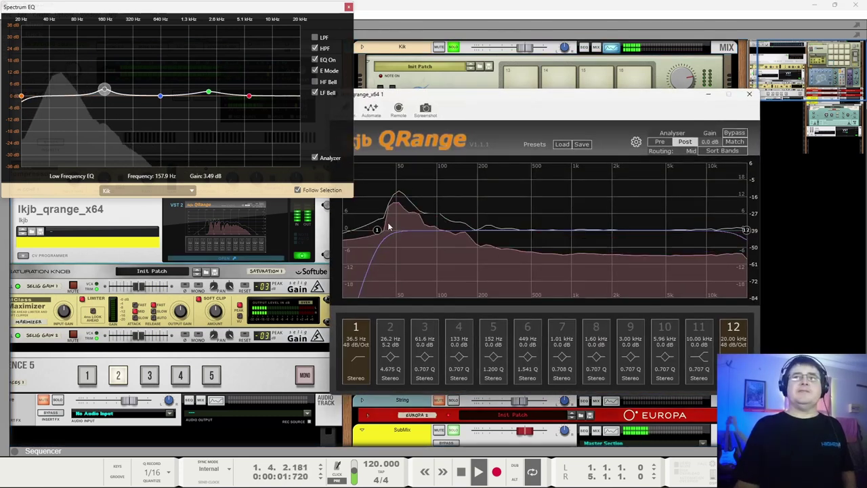
drag(389, 227, 344, 229)
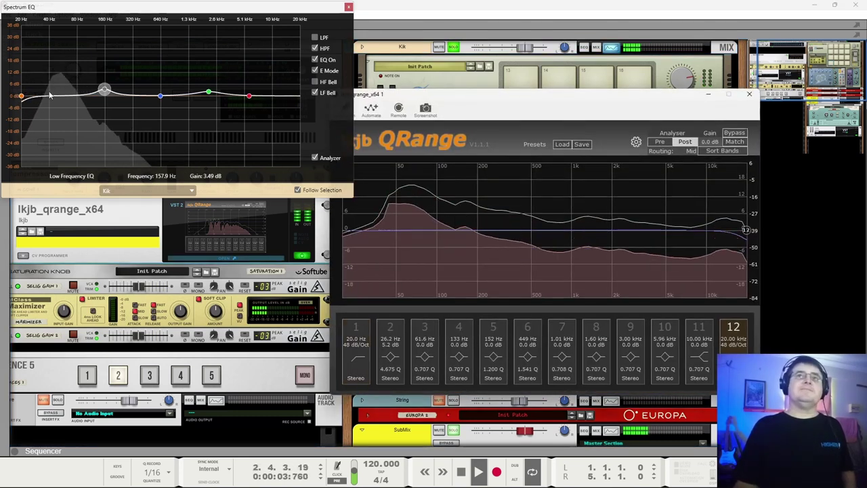
drag(21, 96, 63, 112)
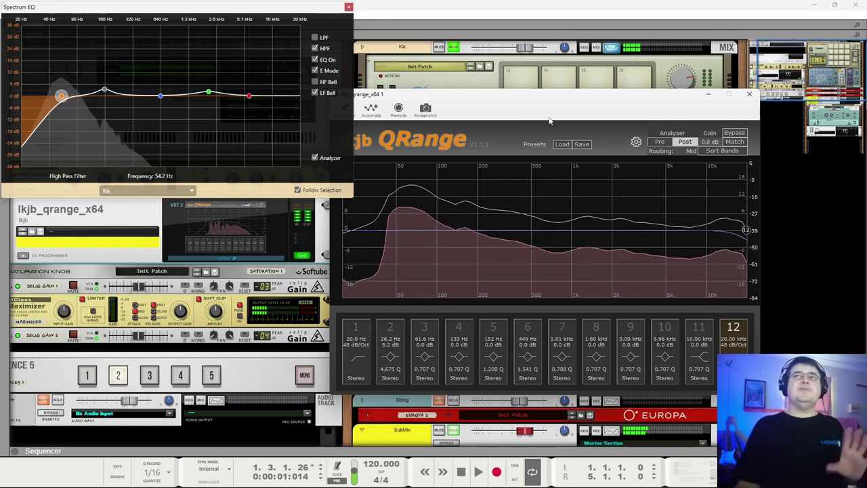
click(749, 93)
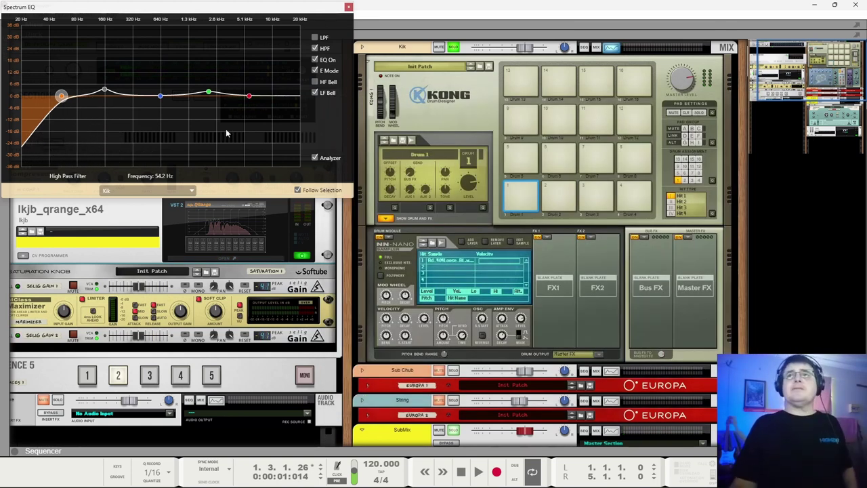
Unsolo the Kik and fold its Kong device, then play the full mix with the Spectrum EQ window moved lower.
click(451, 48)
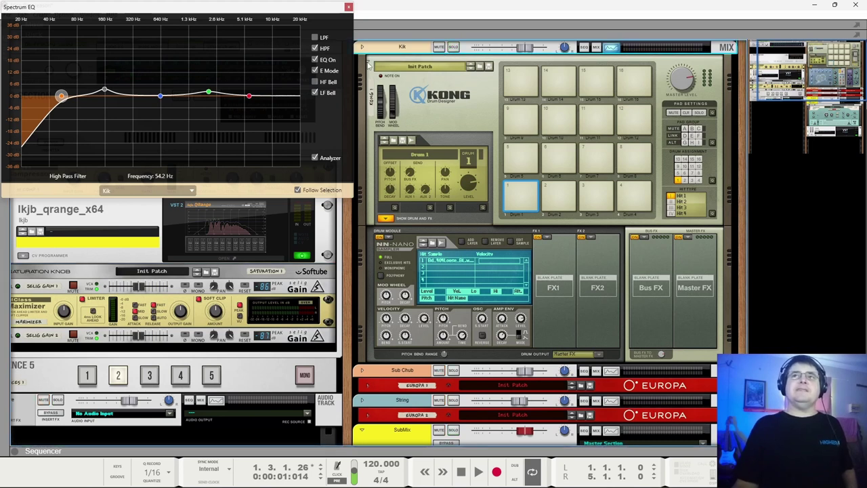
click(368, 64)
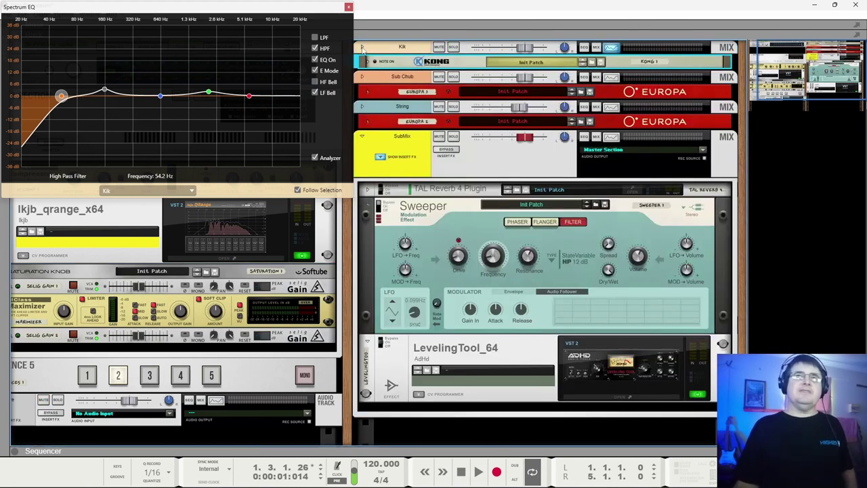
drag(271, 15, 277, 101)
key(space)
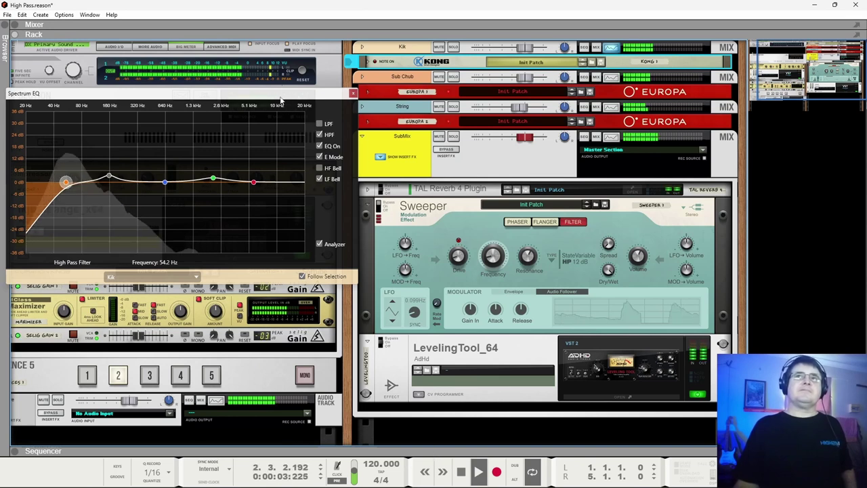
Compare the full mix with the Kik's HPF and EQ switched off and on, leaving both enabled and the LPF off.
click(319, 135)
click(319, 146)
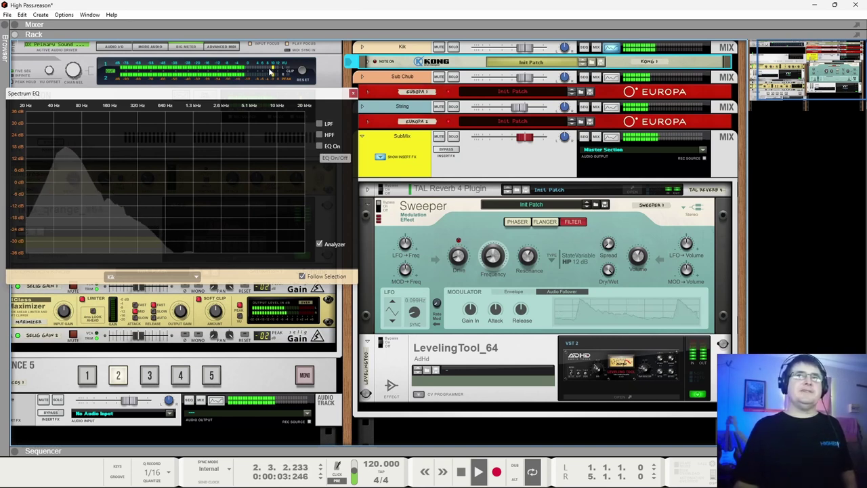
click(320, 146)
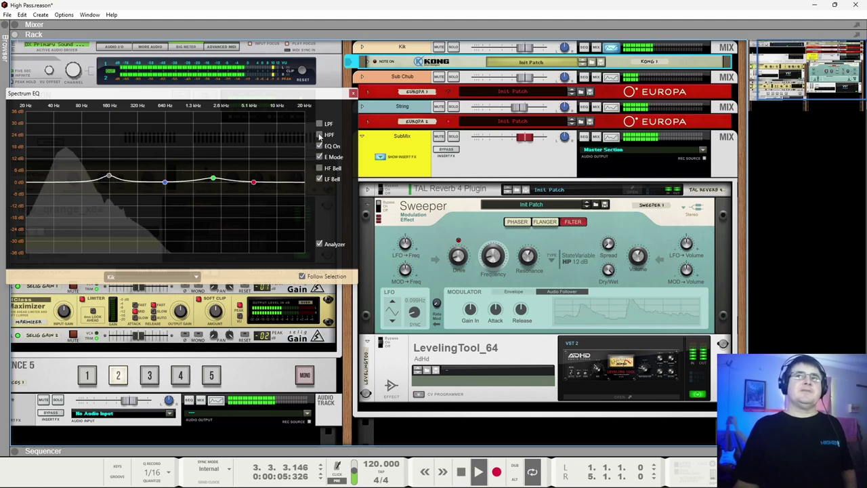
click(319, 124)
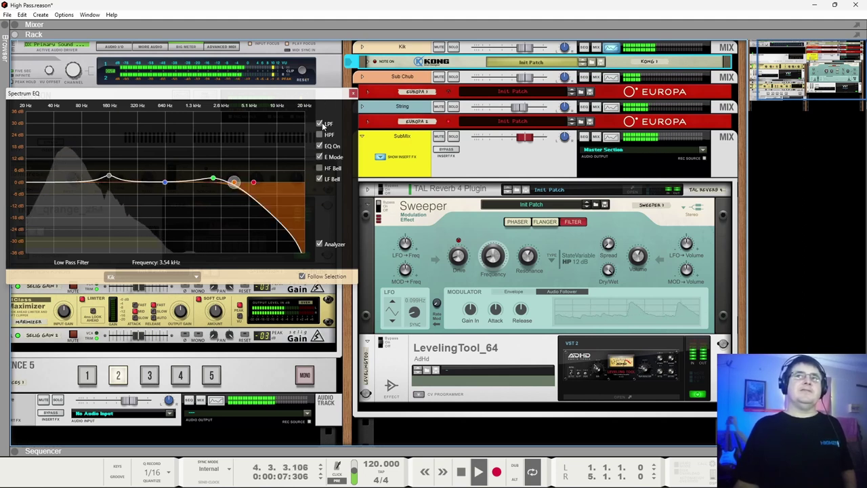
click(319, 124)
click(319, 146)
click(320, 147)
click(319, 135)
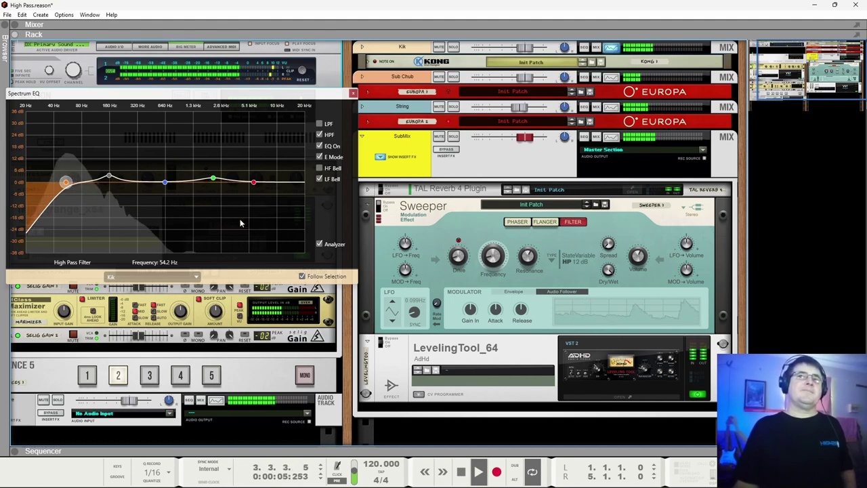
Enable the Kik's low-pass filter at 7.47 kHz, cut its high-frequency band by about 6 dB and close the Spectrum EQ.
click(254, 182)
key(space)
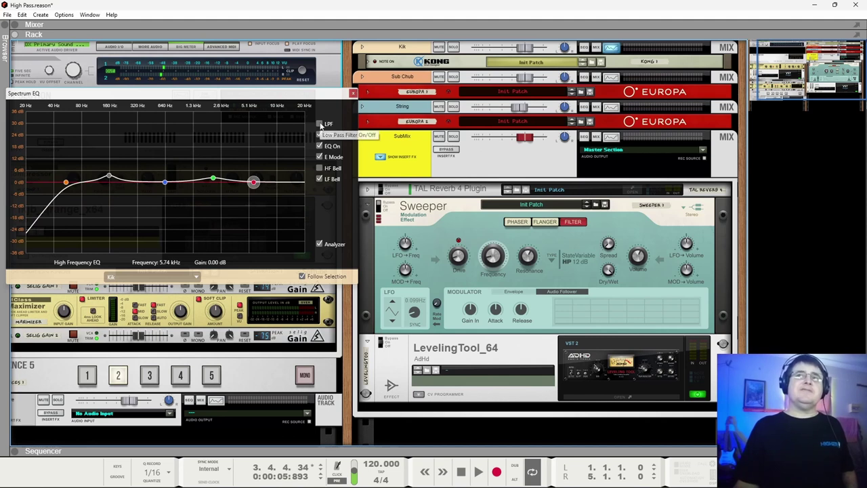
click(321, 124)
mouse_move(235, 183)
mouse_down()
mouse_move(304, 183)
mouse_move(240, 192)
mouse_move(356, 191)
mouse_move(237, 193)
mouse_move(248, 194)
mouse_up()
key(space)
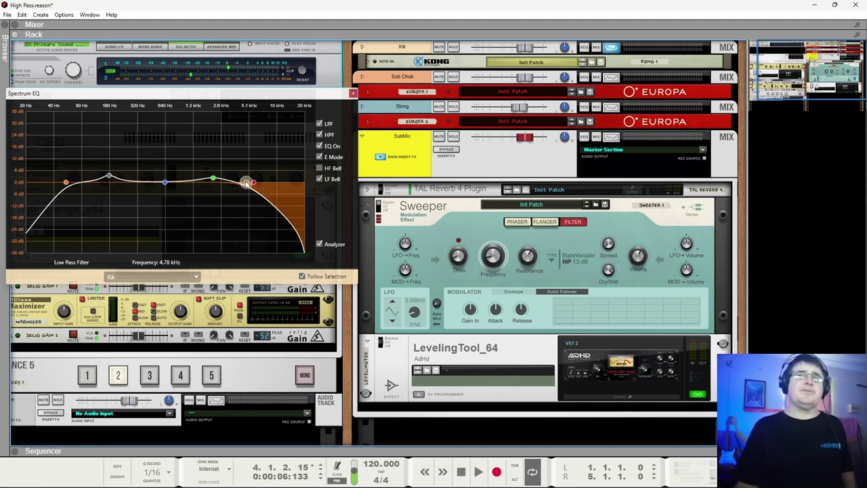
key(space)
mouse_move(248, 187)
mouse_down()
mouse_move(304, 183)
mouse_move(253, 183)
mouse_move(260, 198)
mouse_move(318, 212)
mouse_move(257, 199)
mouse_move(277, 184)
mouse_move(265, 189)
mouse_up()
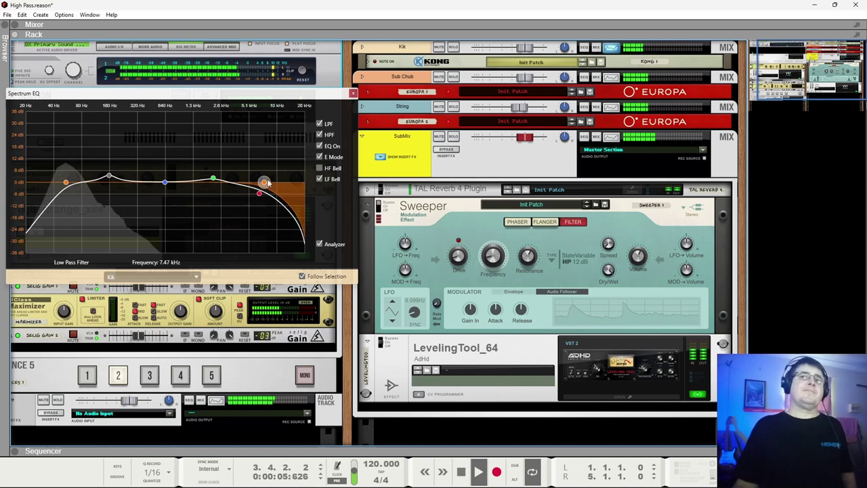
click(442, 160)
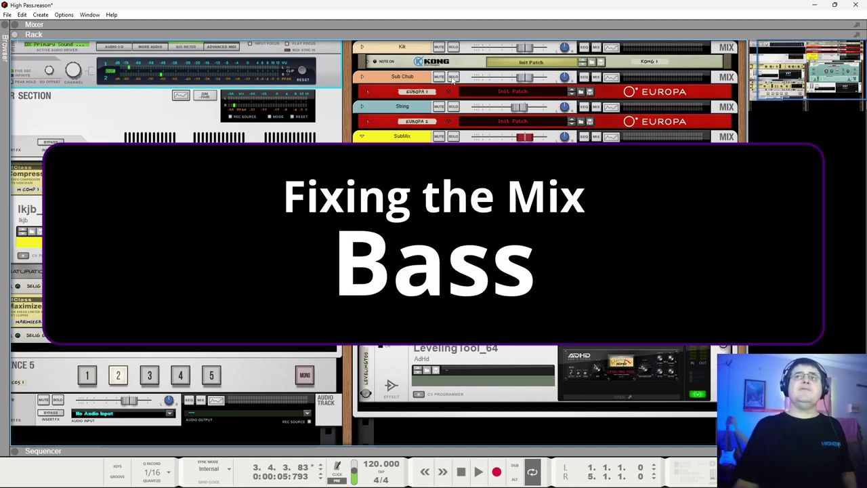
Solo the Sub Chub channel, play it and open its Spectrum EQ.
click(453, 76)
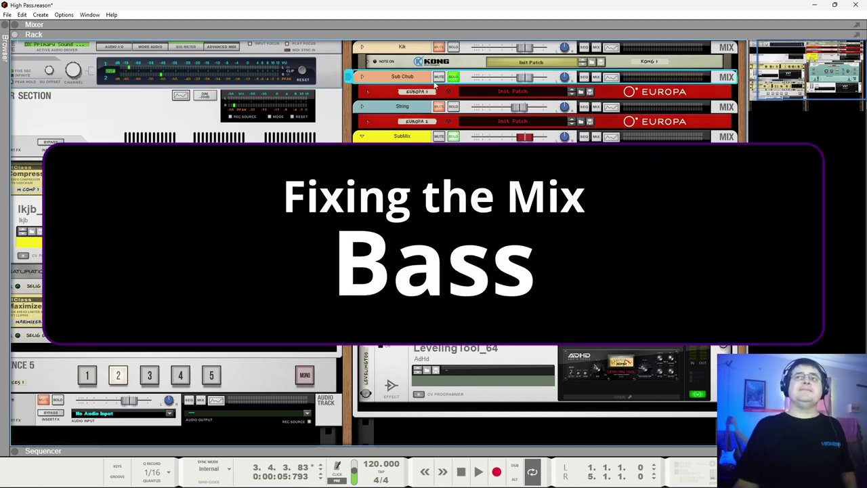
key(space)
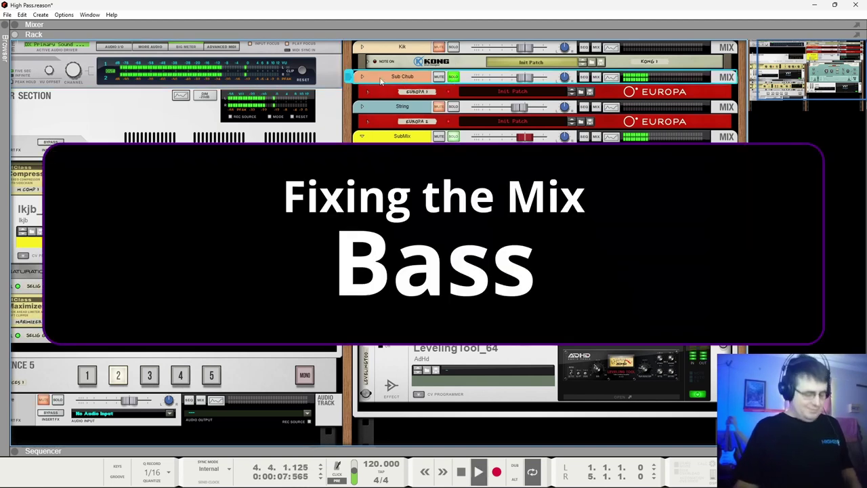
click(611, 76)
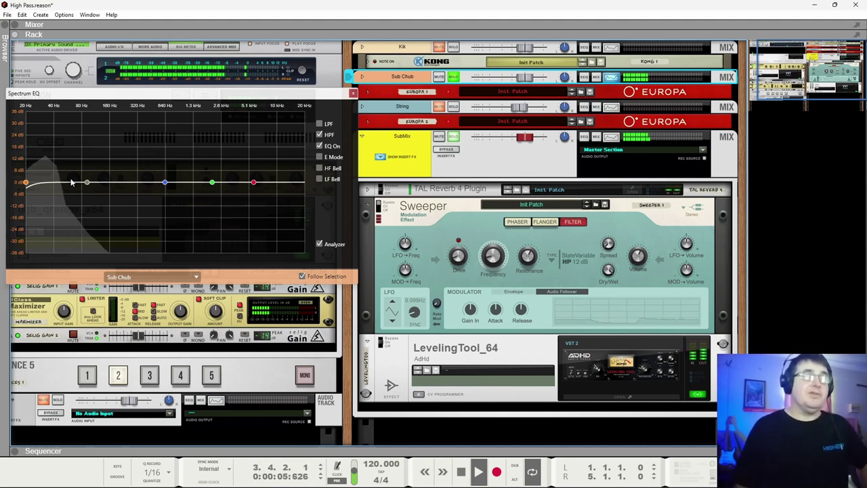
Try the Sub Chub's high-pass filter at 55.3 Hz and return its cutoff to 20 Hz.
drag(28, 187, 17, 210)
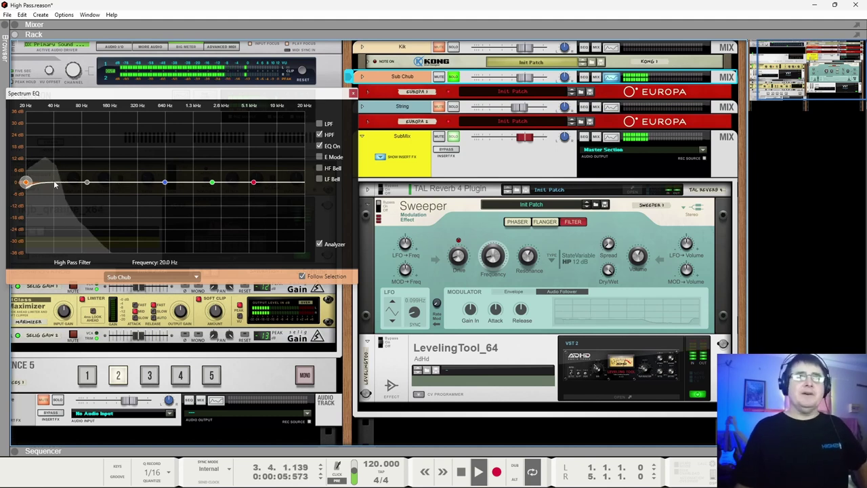
drag(51, 195, 64, 197)
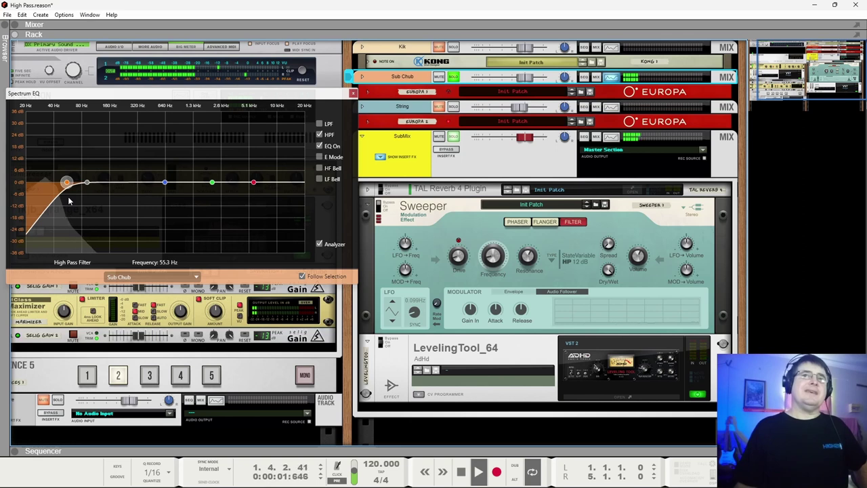
drag(69, 201, 63, 231)
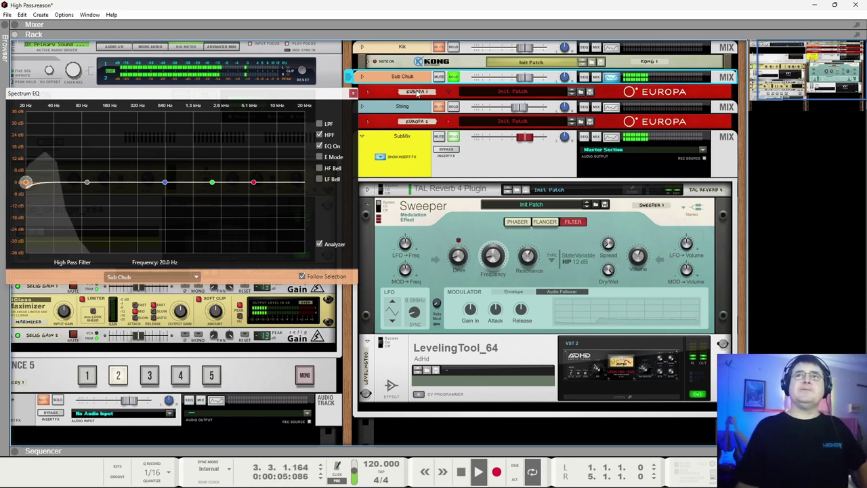
Unfold the Sub Chub's Europa synth and raise Engine 1's Shape to add harmonics to the sine wave.
click(367, 92)
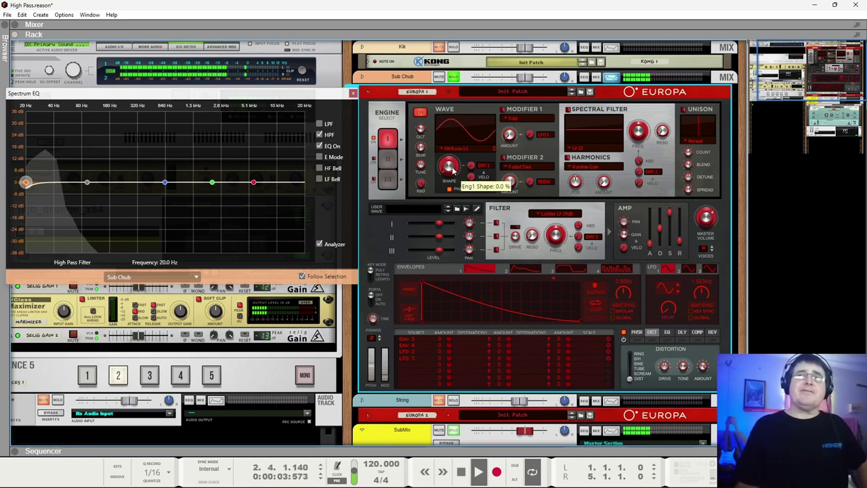
drag(454, 159, 453, 148)
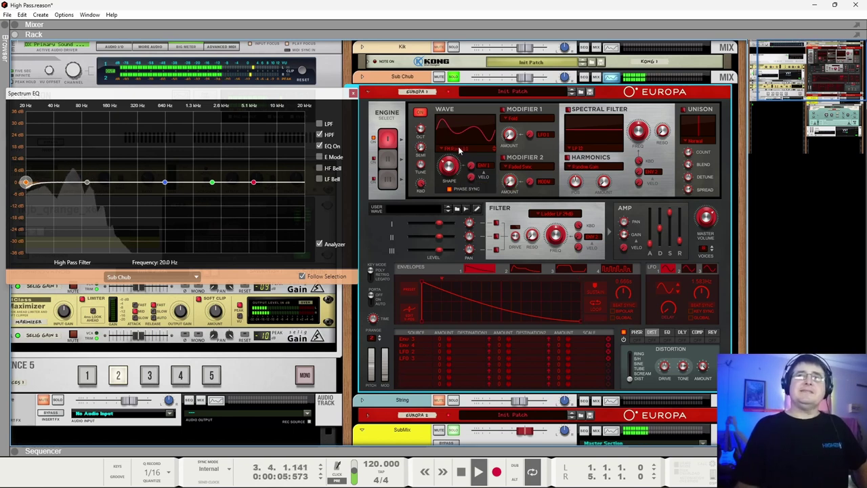
drag(452, 191, 455, 247)
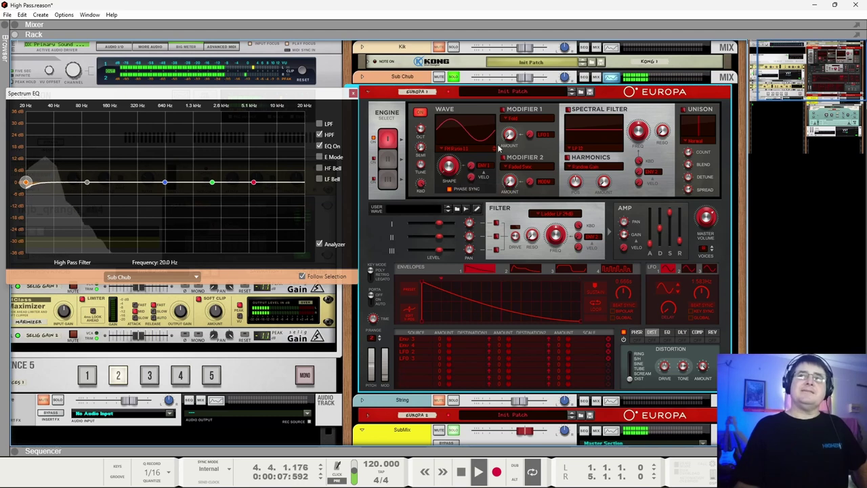
mouse_move(453, 170)
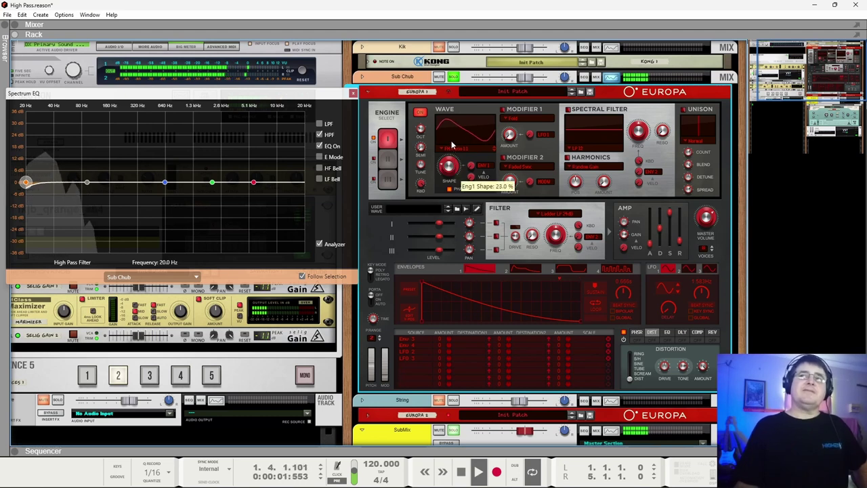
drag(451, 140, 447, 130)
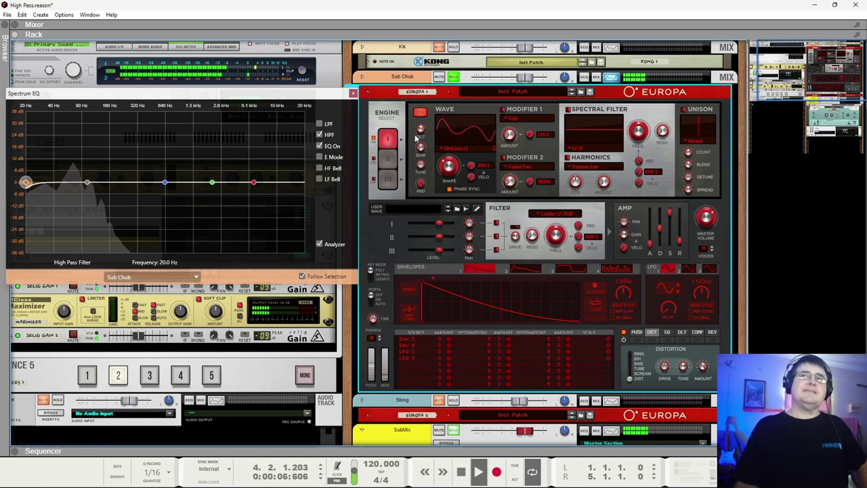
Unsolo the Sub Chub and replace the Spectrum EQ window with the QRange plugin window.
click(456, 77)
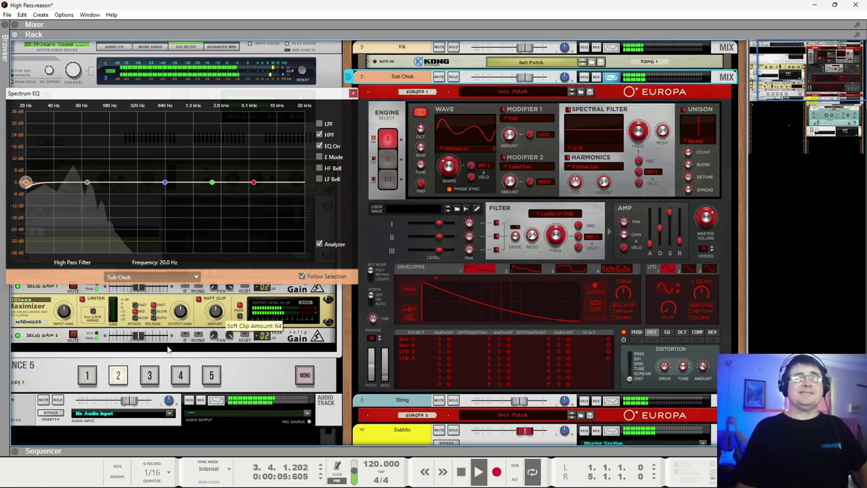
key(Escape)
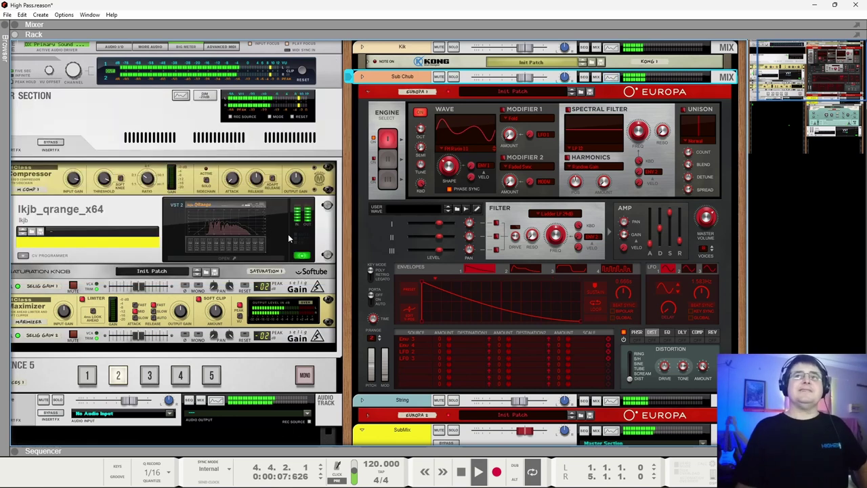
click(288, 234)
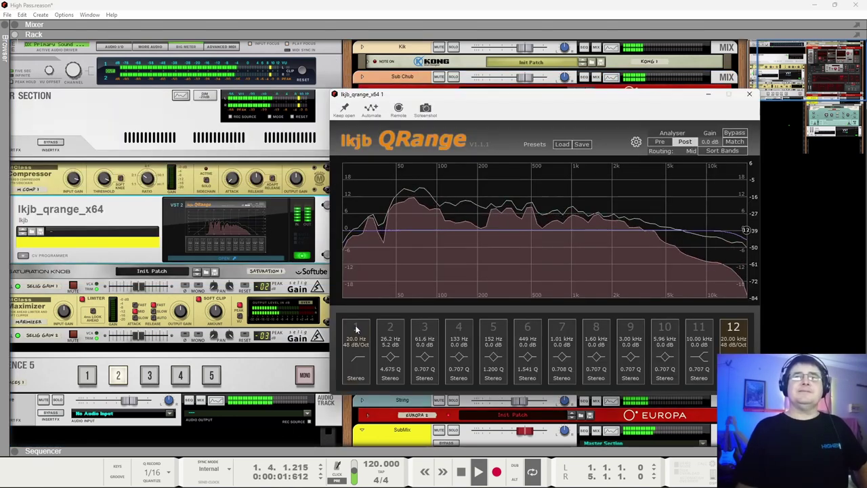
Isolate the mix's upper mids in QRange with band 1's high-pass at 1.01 kHz and band 12's low-pass at 8.05 kHz.
click(357, 330)
drag(346, 235, 572, 234)
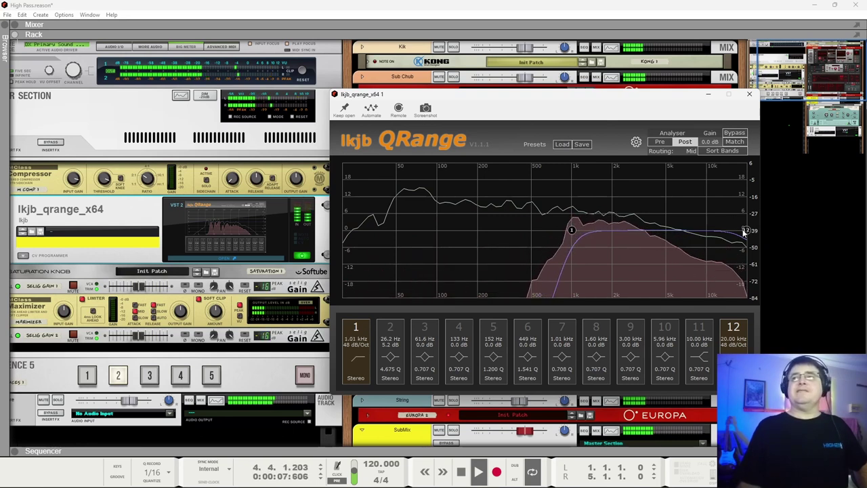
drag(744, 231, 695, 238)
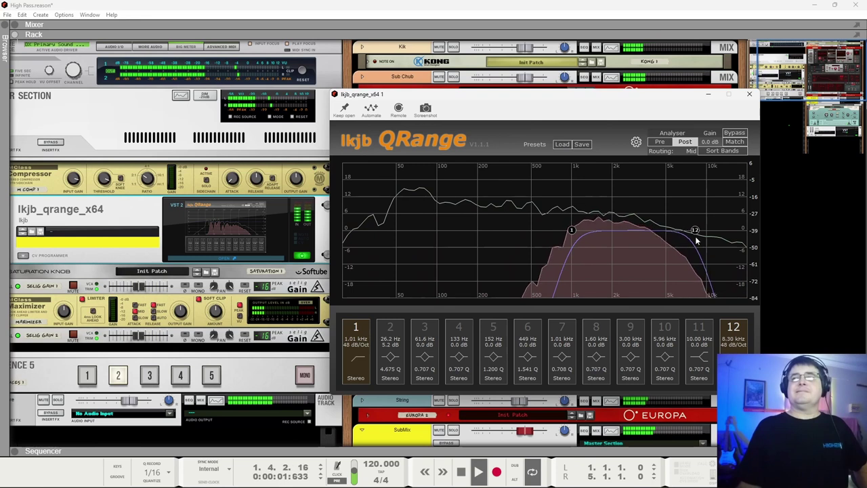
click(303, 256)
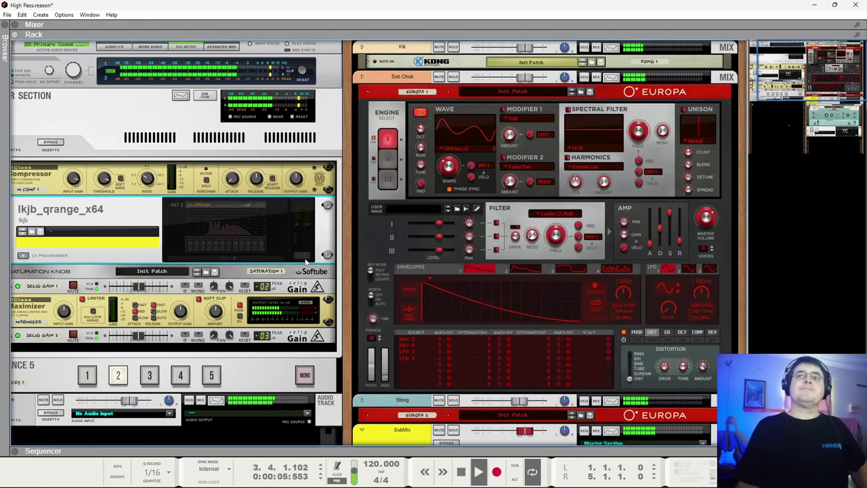
click(303, 256)
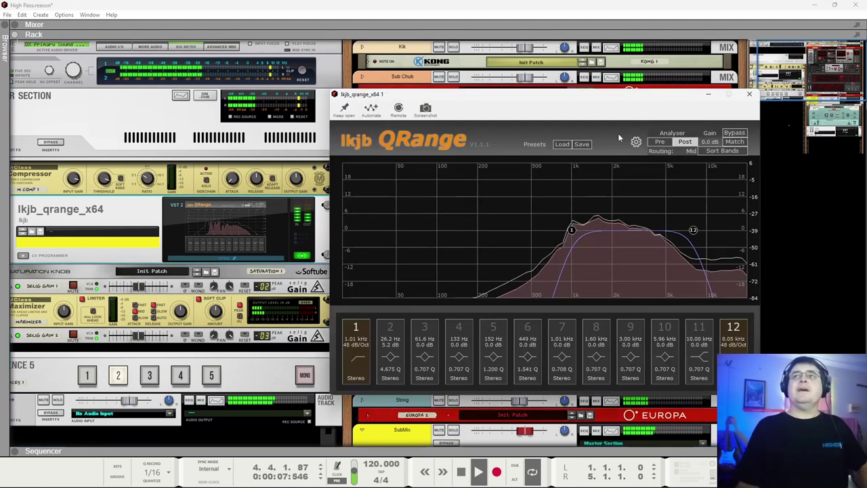
Try QRange's output gain at 12 dB, settle on 9 dB, and close the plugin window.
double_click(710, 141)
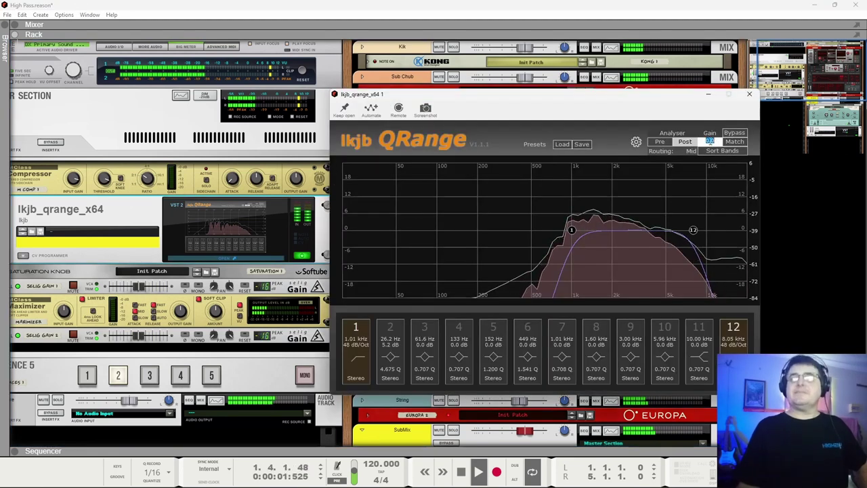
text(12)
key(Return)
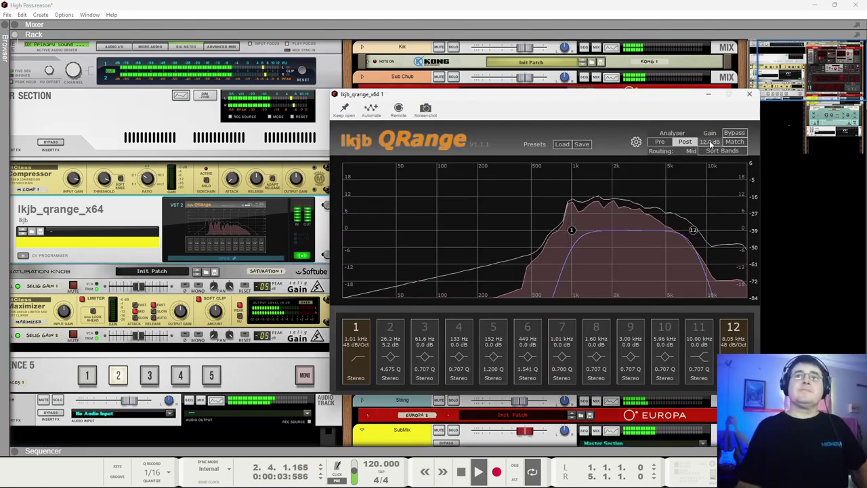
double_click(709, 141)
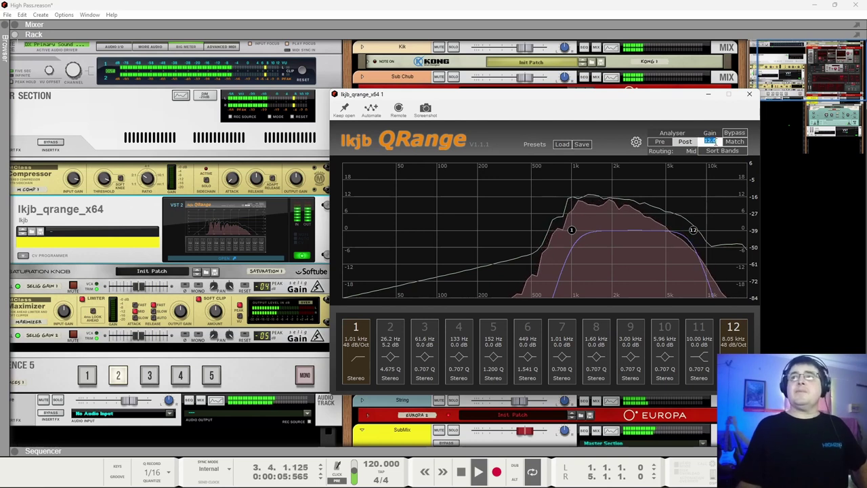
text(9)
key(Return)
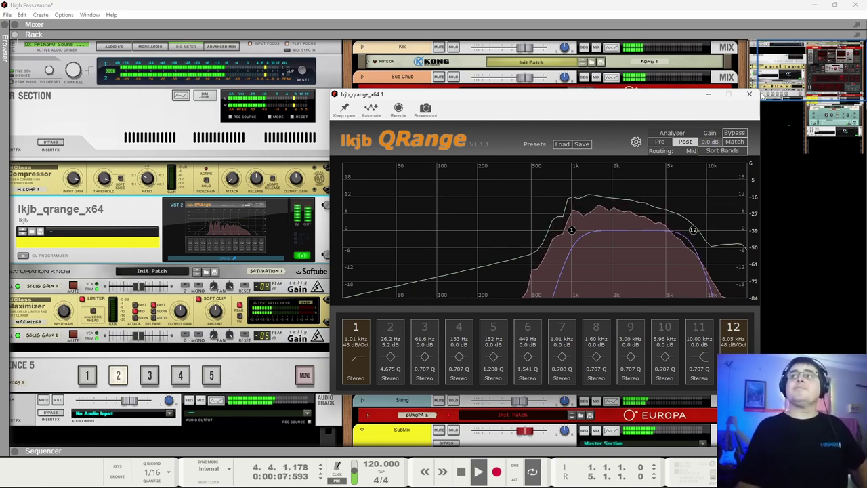
click(750, 94)
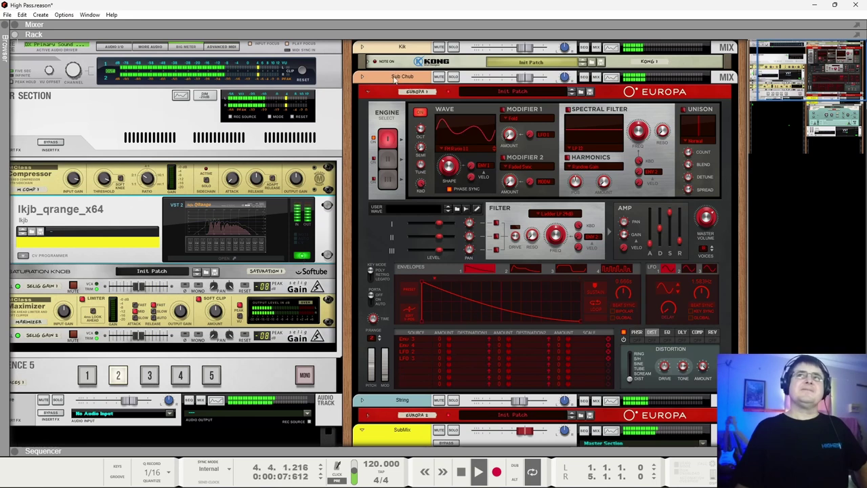
Show the Spectrum EQ for the Sub Chub channel and move its window down, clear of the QRange device.
click(355, 92)
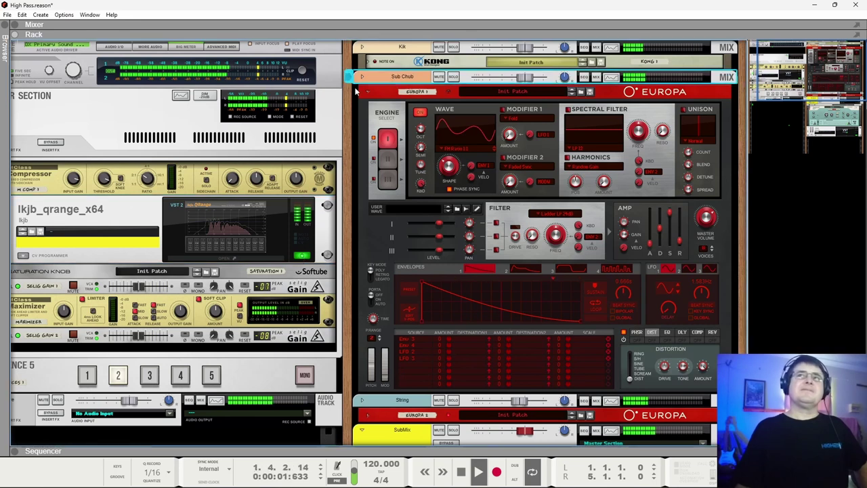
key(F3)
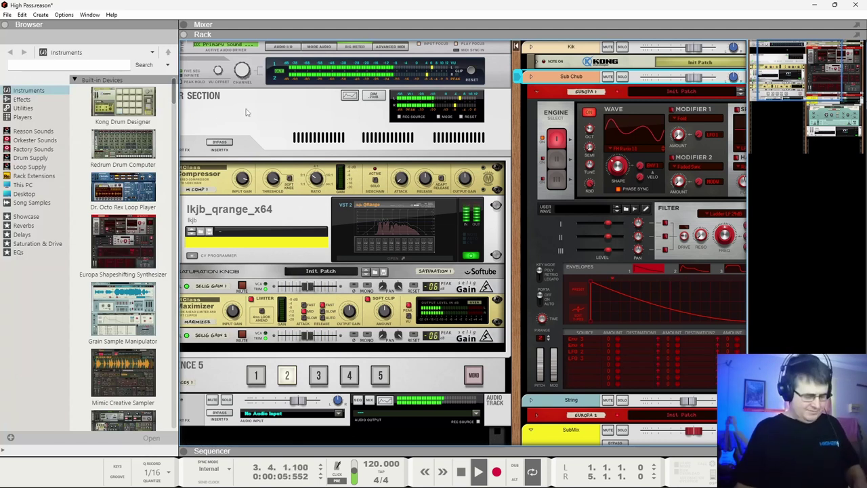
key(F2)
key(F3)
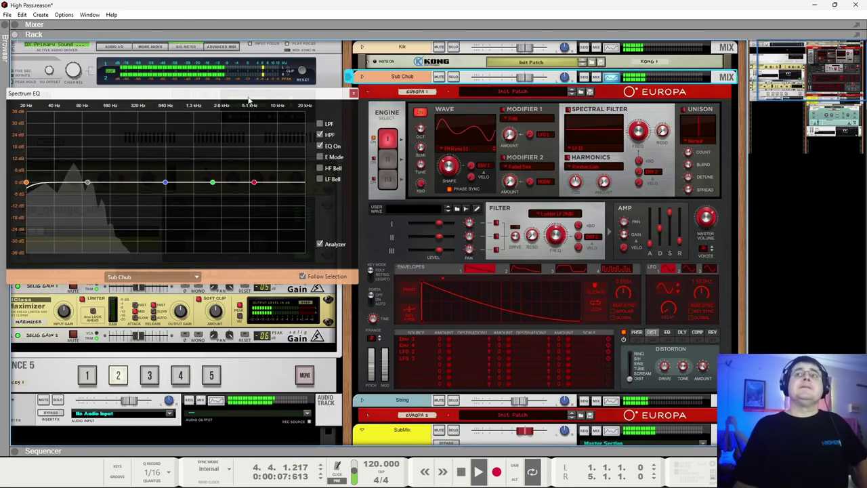
drag(248, 100, 247, 266)
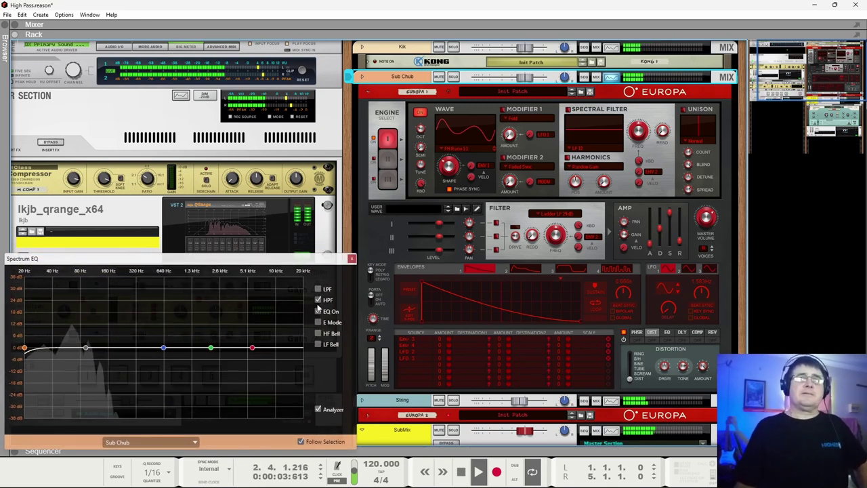
click(318, 311)
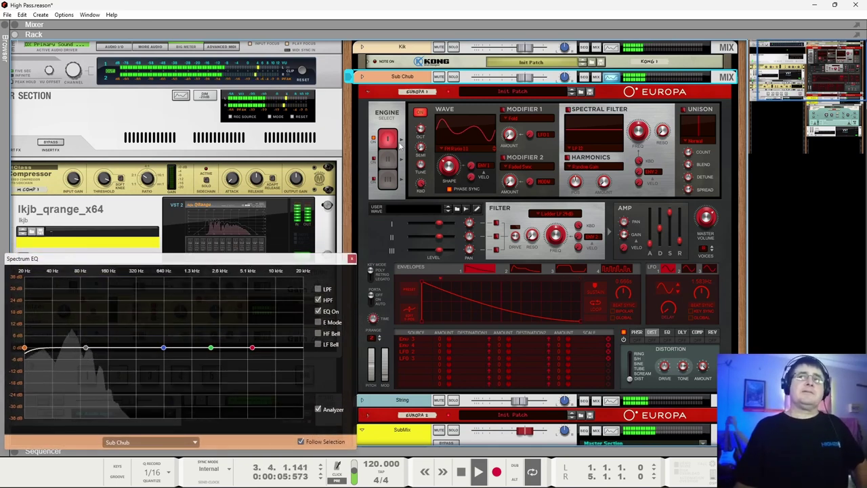
Try Europa's Engine 1 Shape at 0% to hear the plain sine, and restore the added harmonics.
click(450, 173)
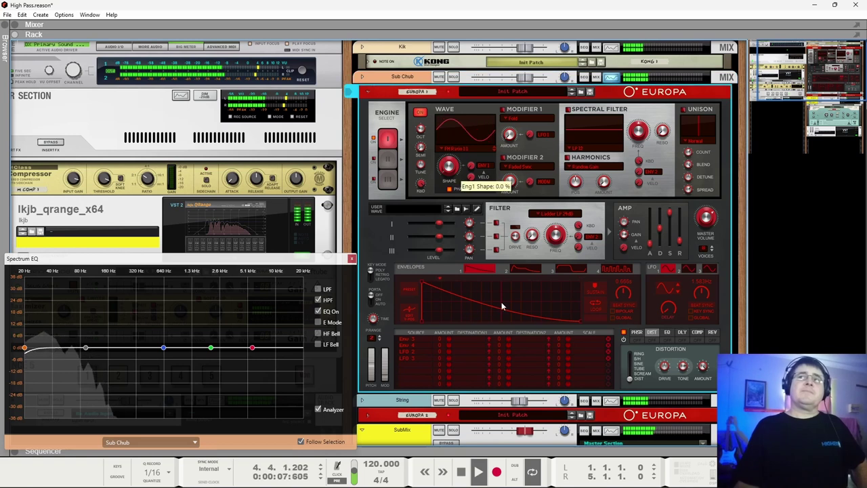
drag(452, 178, 456, 171)
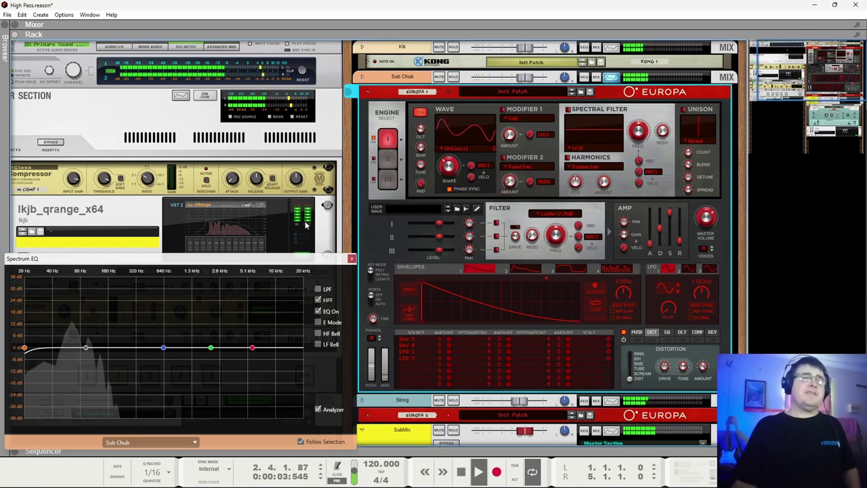
Turn off the QRange device and compare the full mix with Engine 1's Shape reduced and returned to about 33.2%.
key(space)
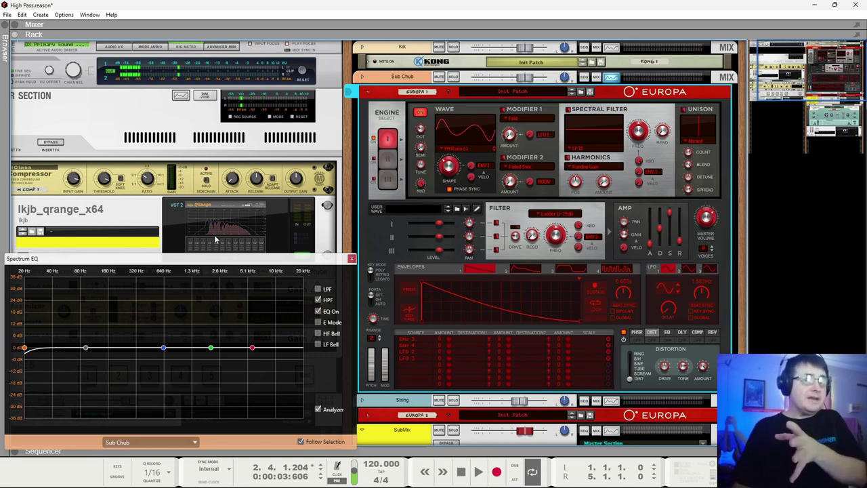
drag(305, 257, 305, 271)
click(305, 258)
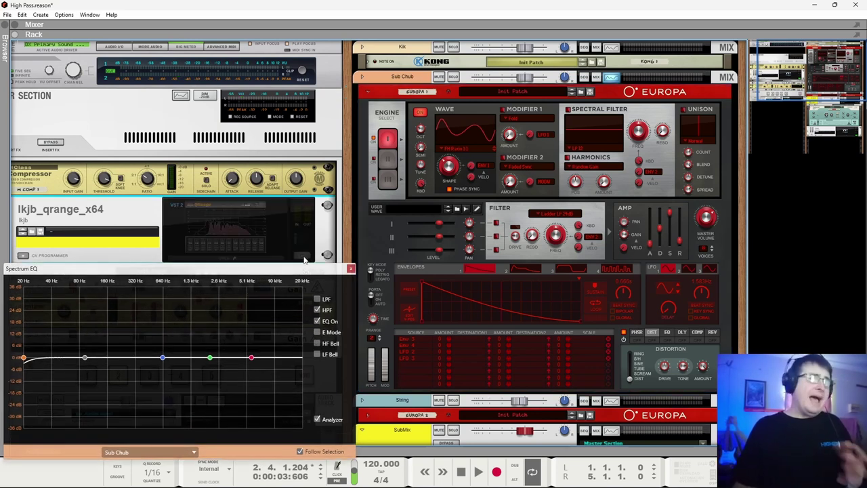
key(space)
click(449, 188)
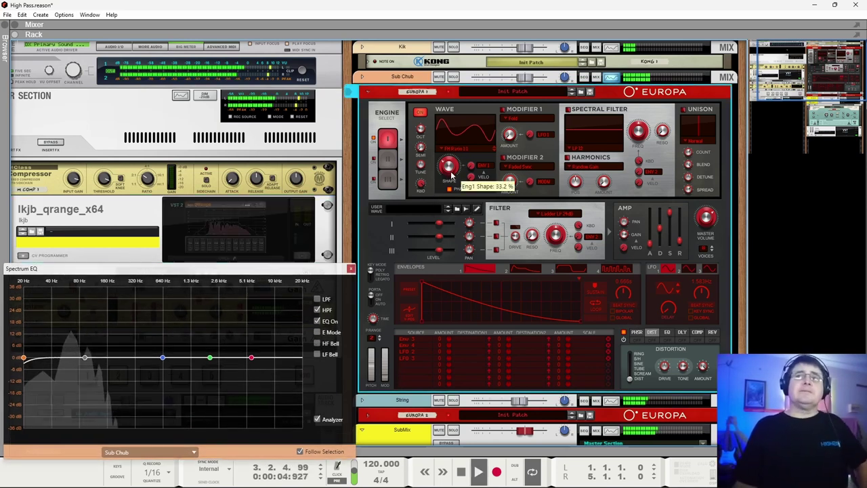
drag(454, 193, 455, 166)
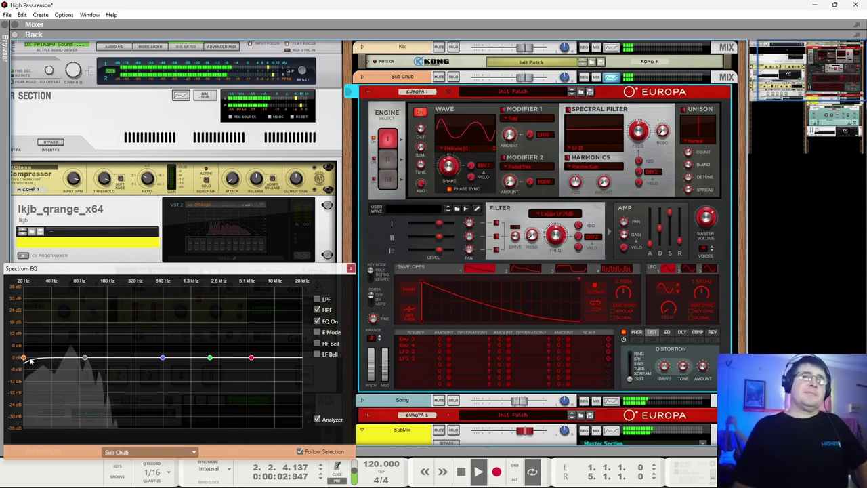
Solo the Sub Chub and set its high-pass filter to 37.8 Hz.
drag(25, 359, 49, 373)
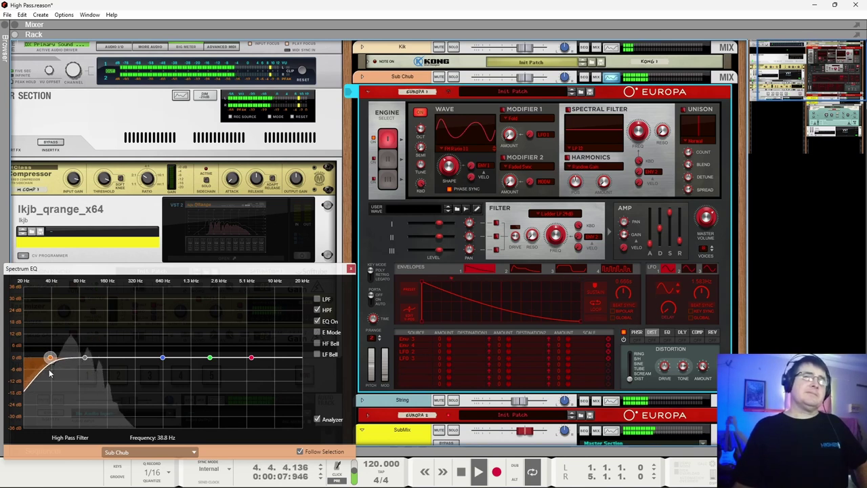
click(452, 76)
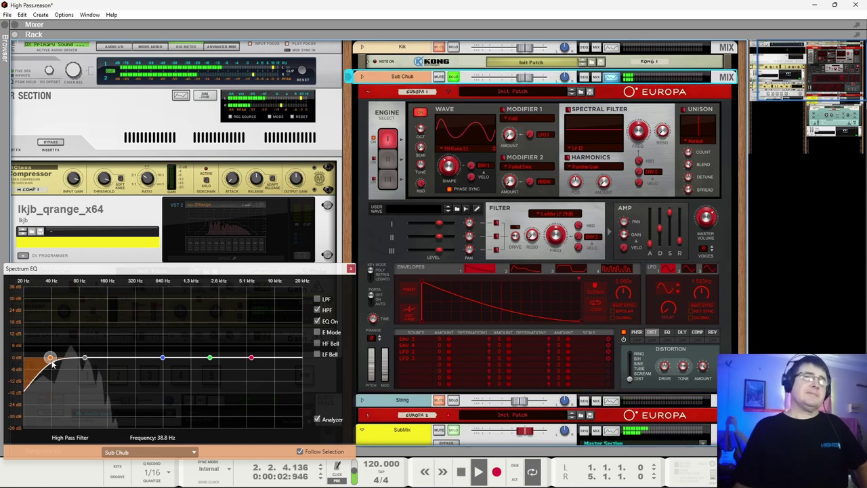
mouse_move(52, 361)
mouse_down()
mouse_move(24, 357)
mouse_move(59, 375)
mouse_up()
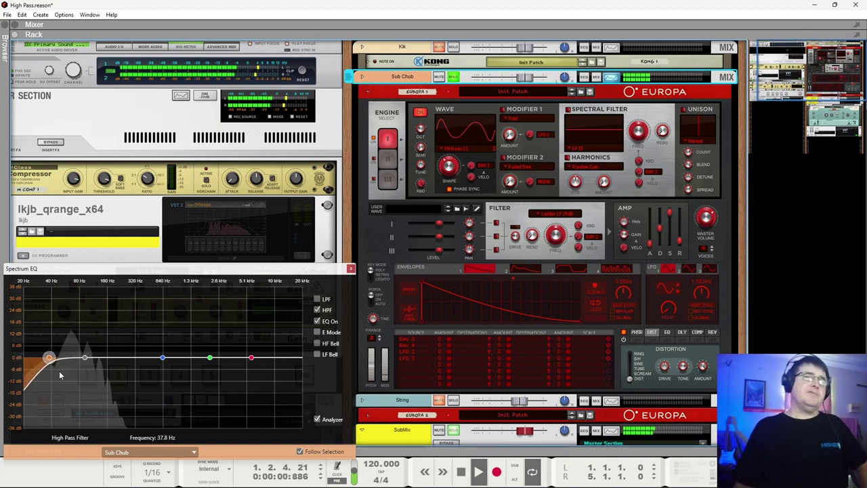
Switch the Sub Chub's low-frequency EQ band to a bell and boost it 3.17 dB at 101.0 Hz.
click(317, 354)
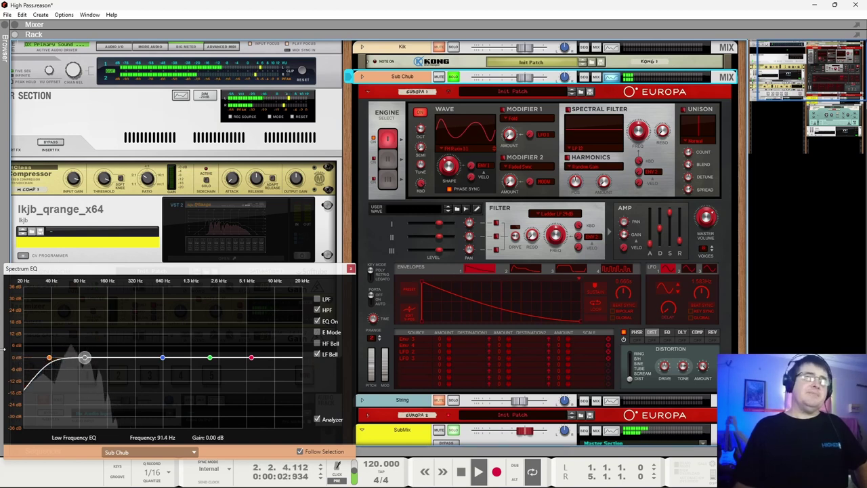
drag(87, 355, 91, 354)
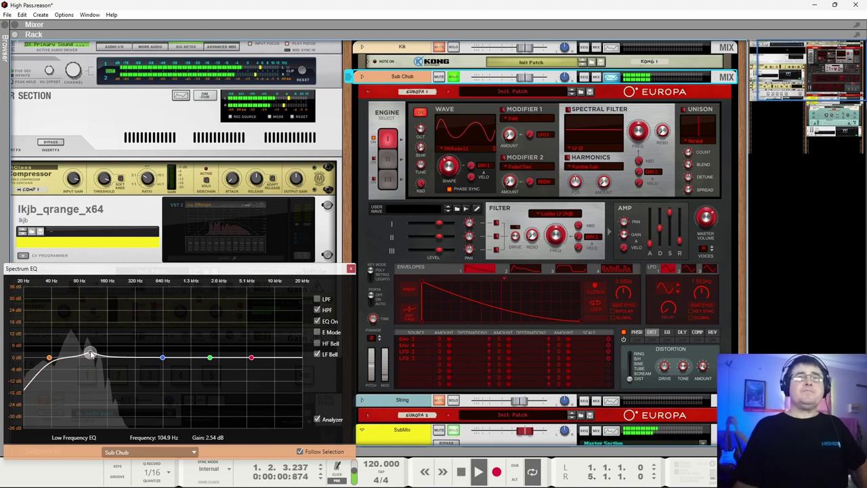
drag(91, 353, 90, 355)
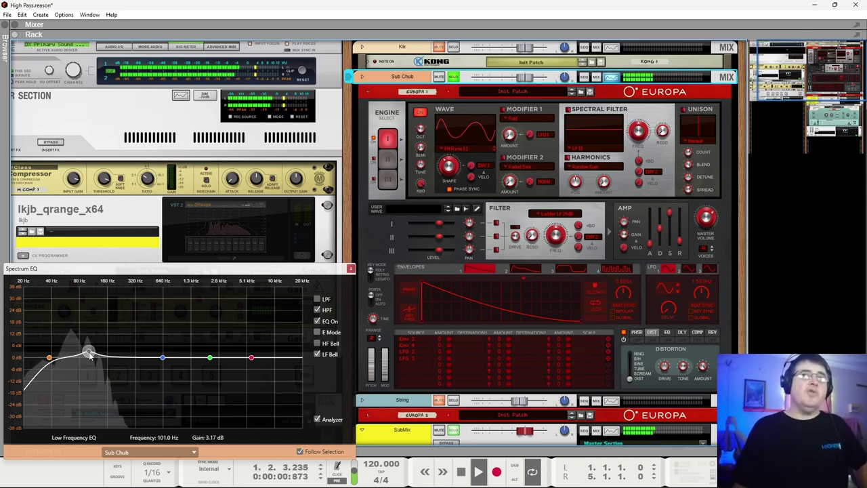
click(302, 255)
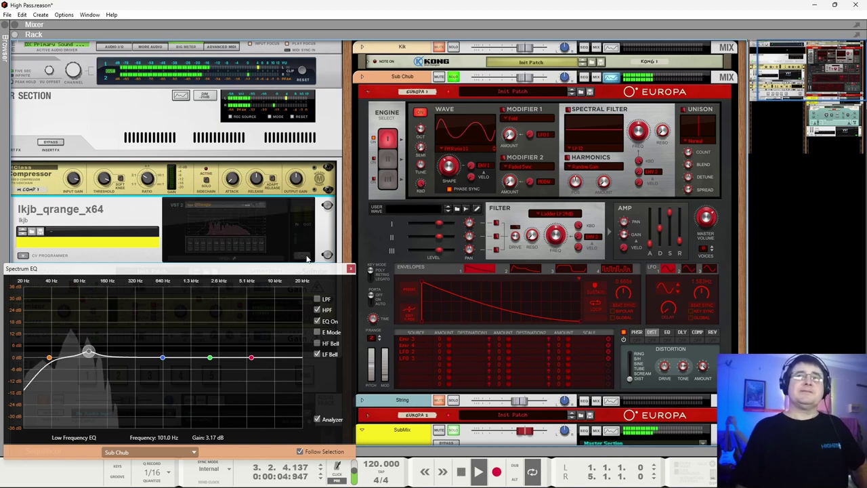
Solo the Kik alongside the Sub Chub and enable the distortion effect in the Sub Chub's Europa.
click(457, 47)
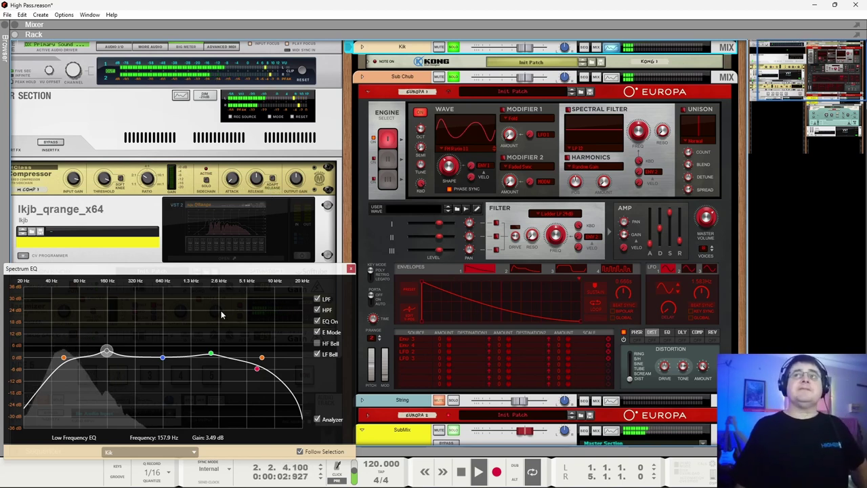
click(381, 138)
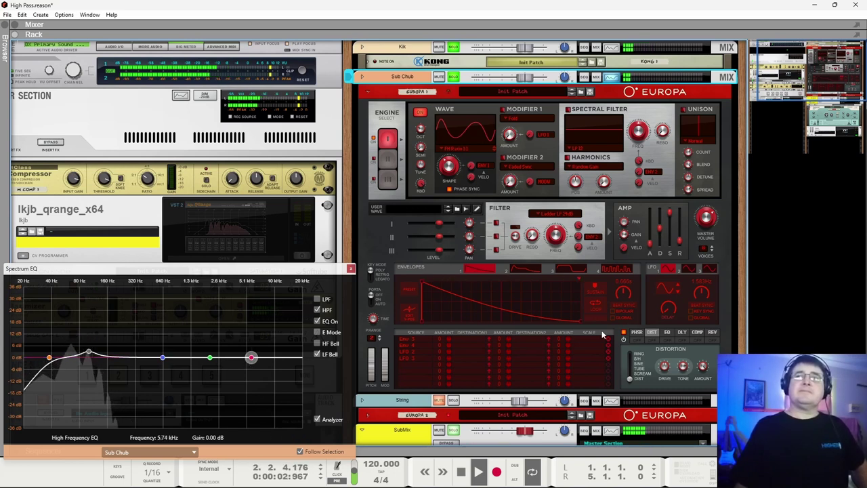
click(652, 341)
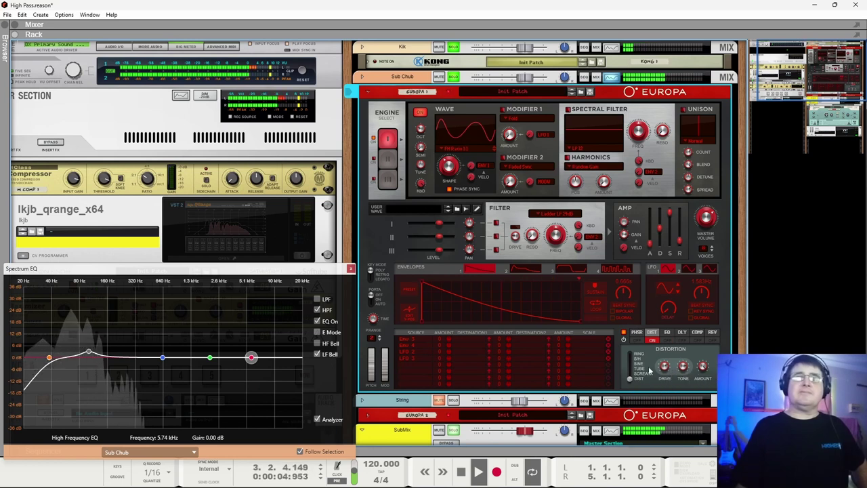
Lower Europa's Master Volume to about 2.2 dB to offset the distortion's added level.
click(89, 351)
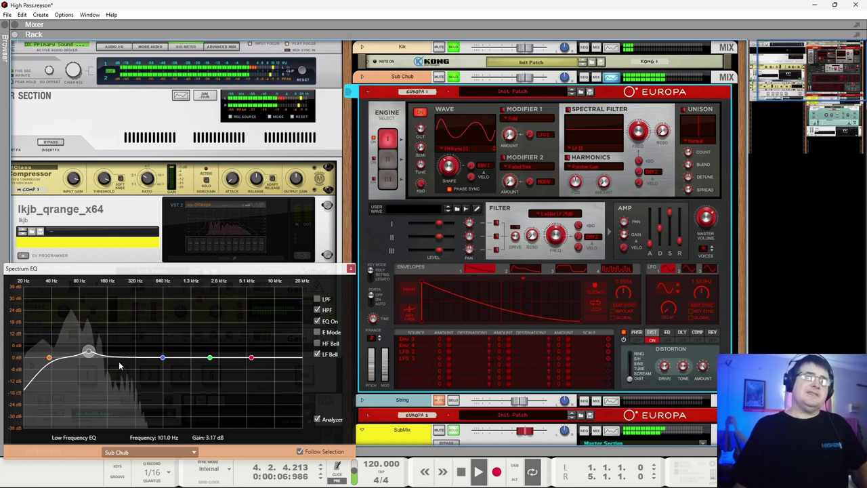
click(48, 358)
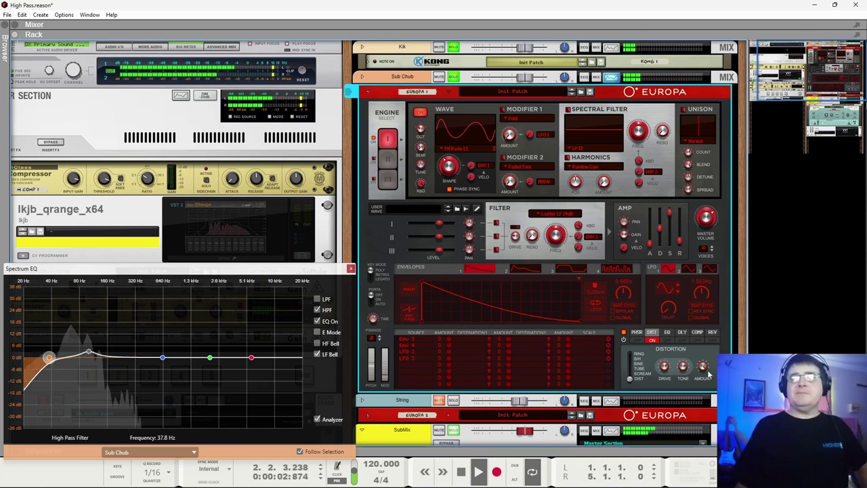
click(210, 357)
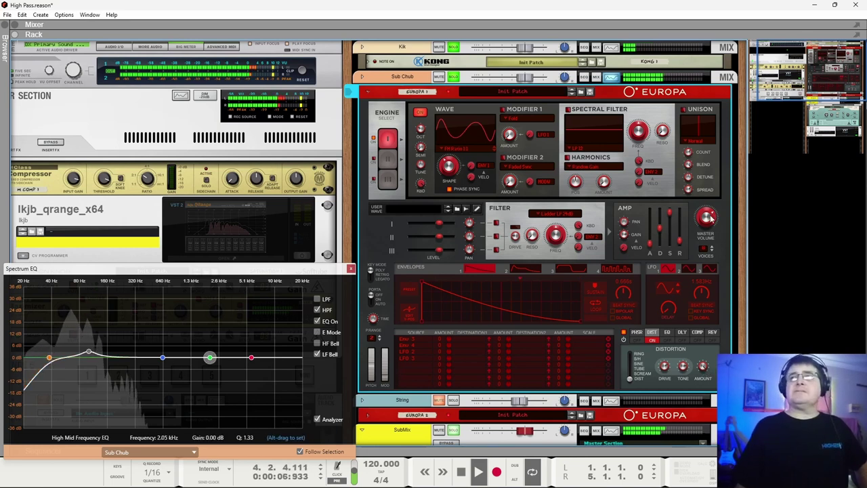
mouse_move(707, 227)
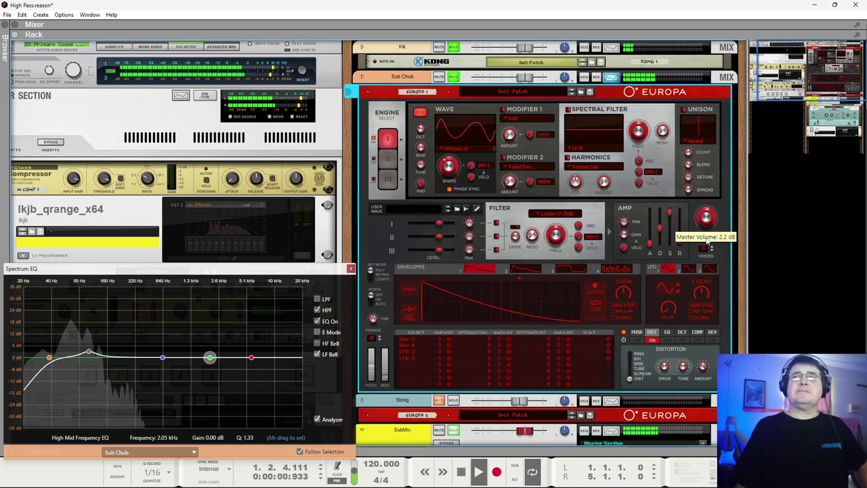
drag(708, 241, 711, 248)
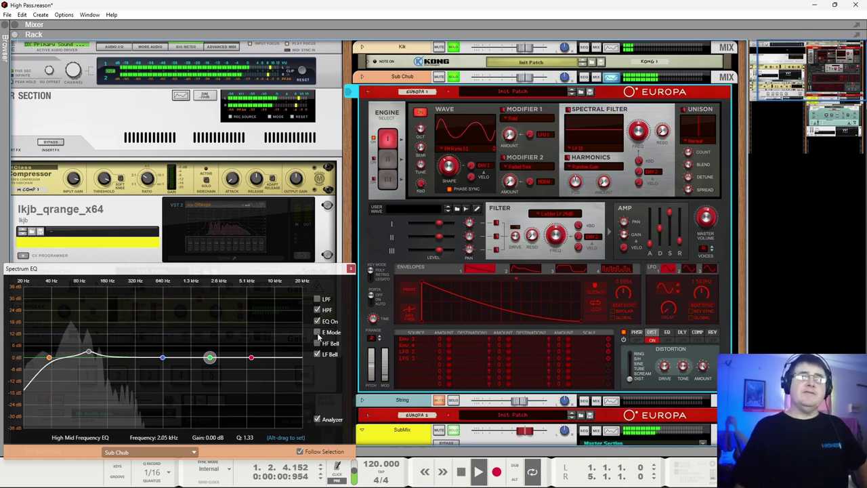
In E Mode, boost the Sub Chub's low mids 1.27 dB at 629.5 Hz and compare a 49.2 Hz high-pass filter off and on.
mouse_move(163, 357)
mouse_down()
mouse_move(146, 347)
mouse_move(177, 326)
mouse_move(163, 359)
mouse_up()
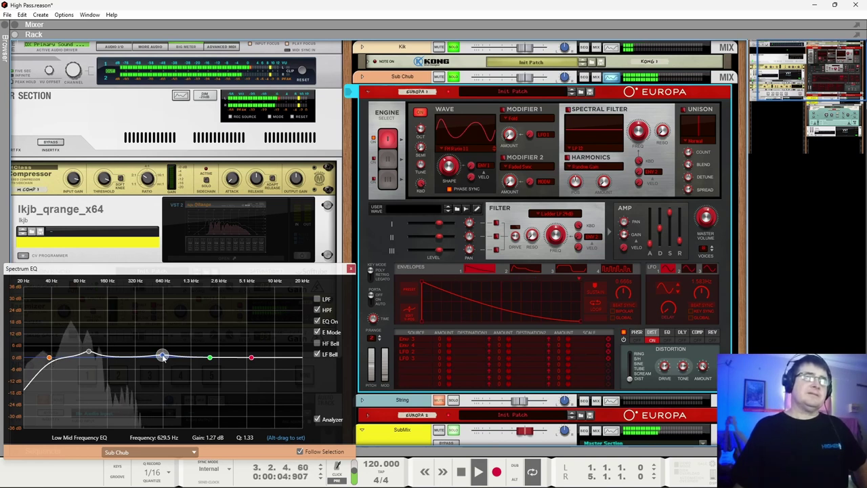
drag(49, 358, 62, 361)
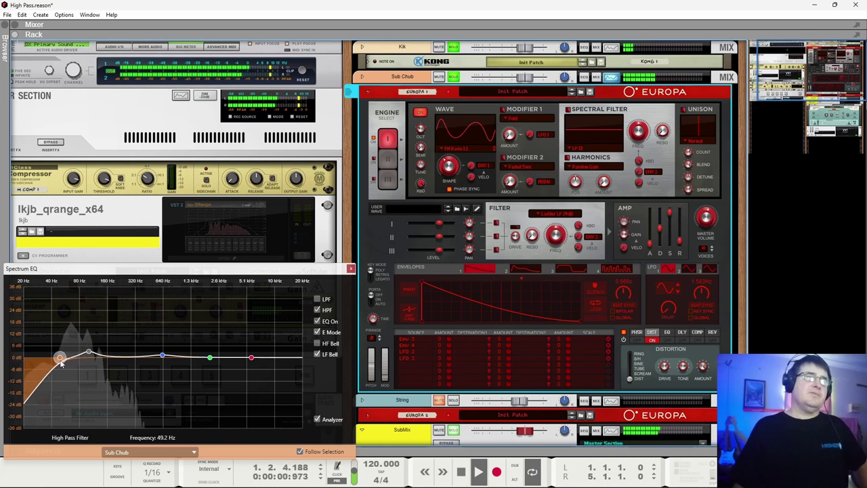
click(318, 310)
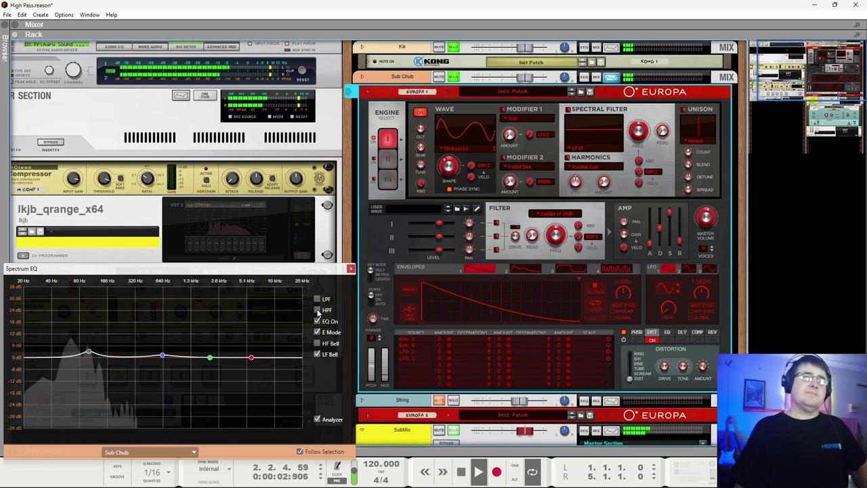
click(318, 311)
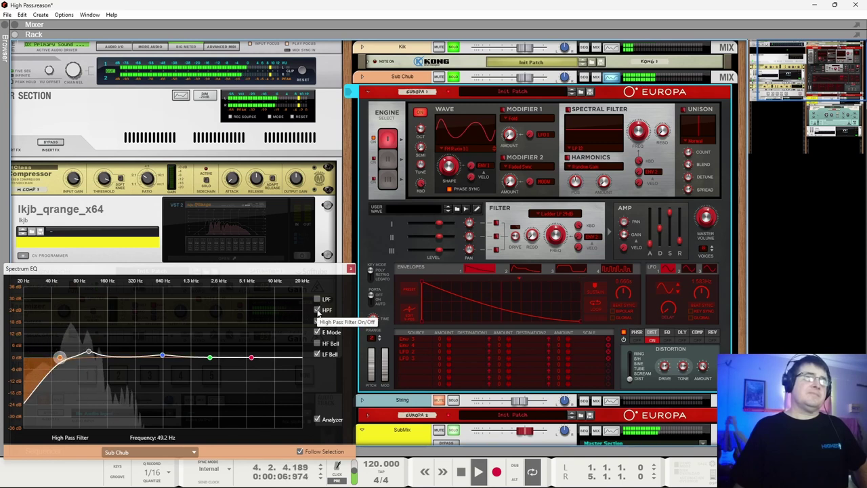
Compare the soloed Kik and Sub Chub with the Sub Chub's 49.2 Hz high-pass filter off and on.
click(318, 310)
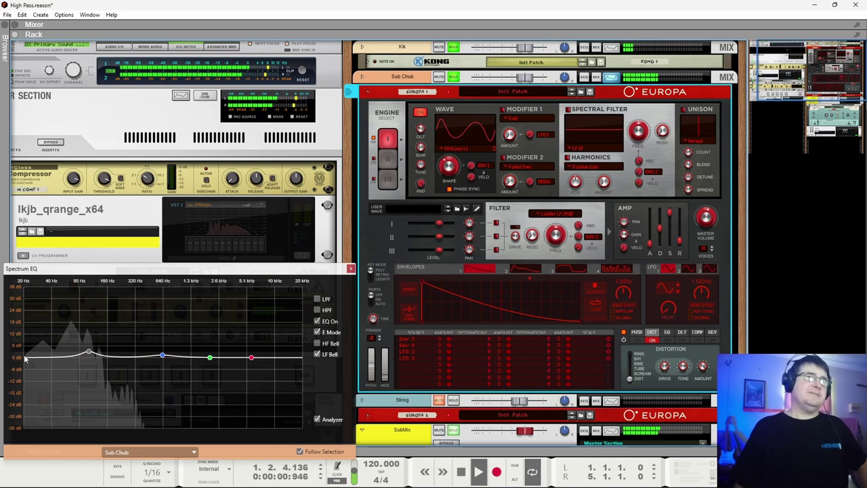
click(318, 311)
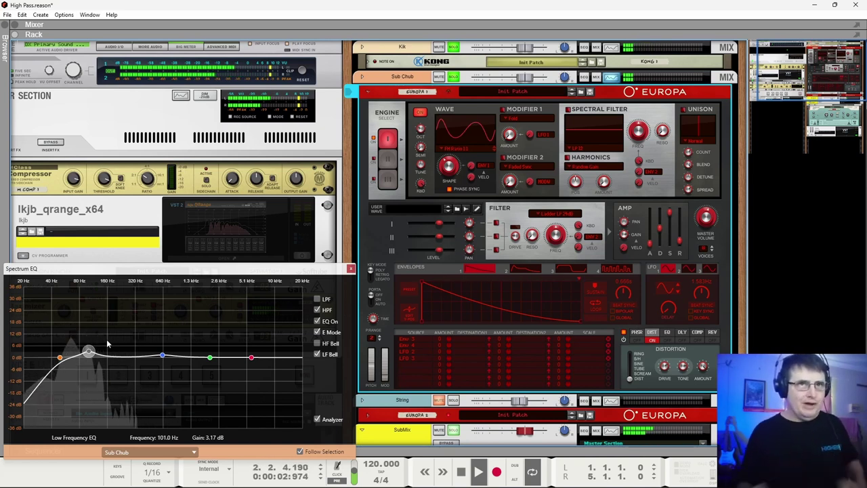
key(space)
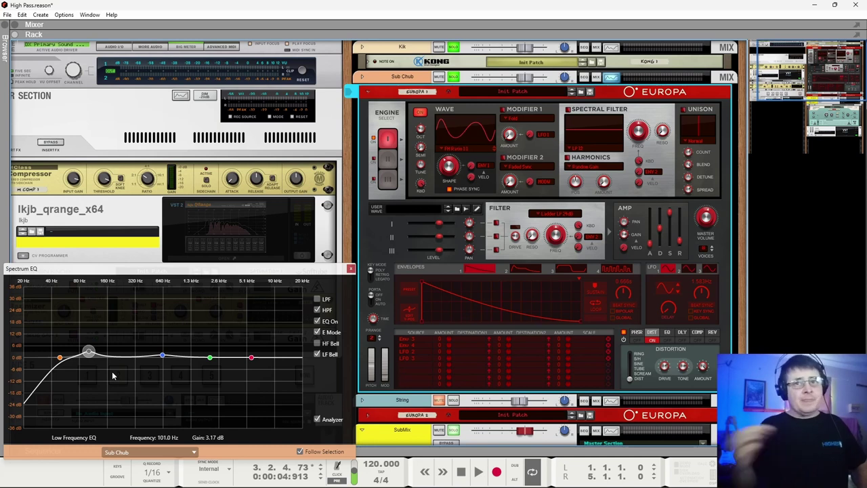
Audition the Sub Chub with both its high-pass filter and EQ off, and compare with both re-enabled.
click(59, 358)
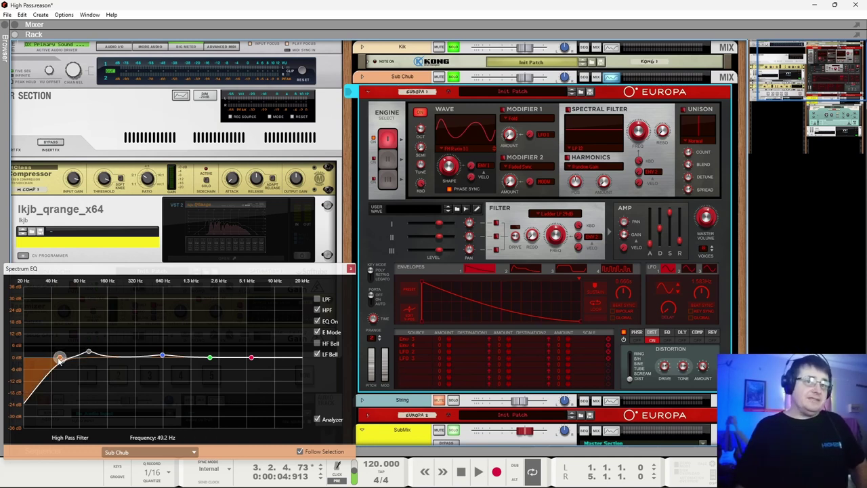
click(317, 309)
click(317, 321)
key(space)
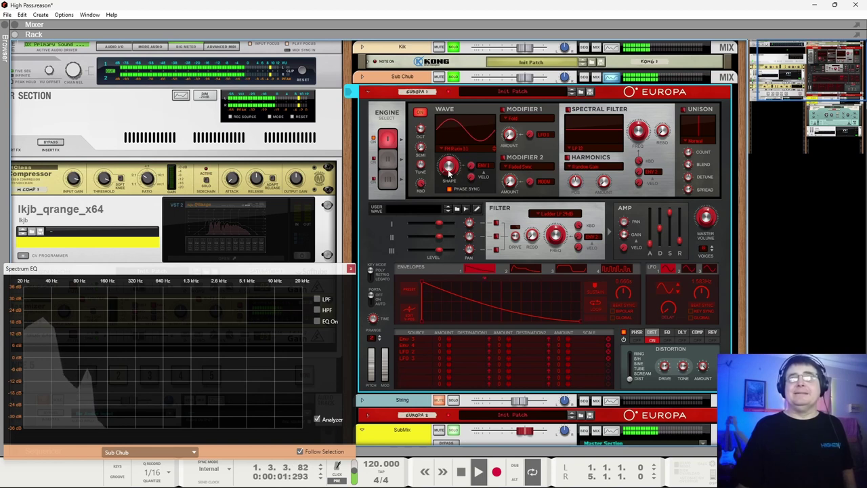
click(650, 339)
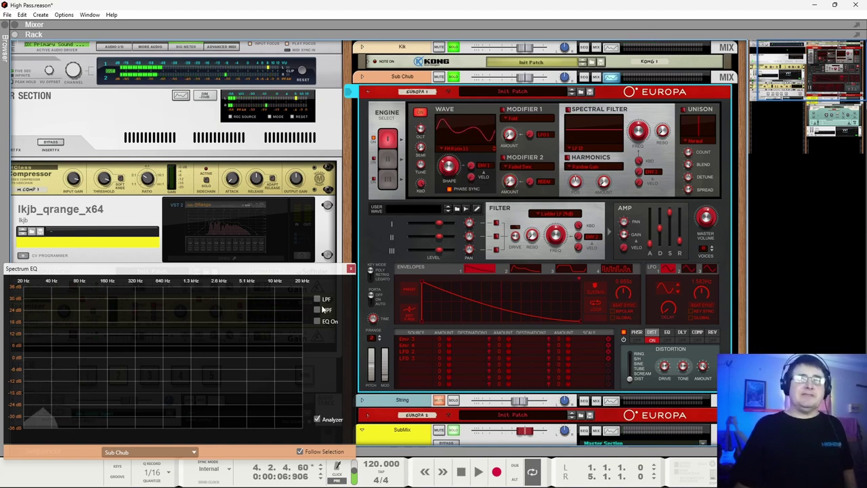
click(318, 310)
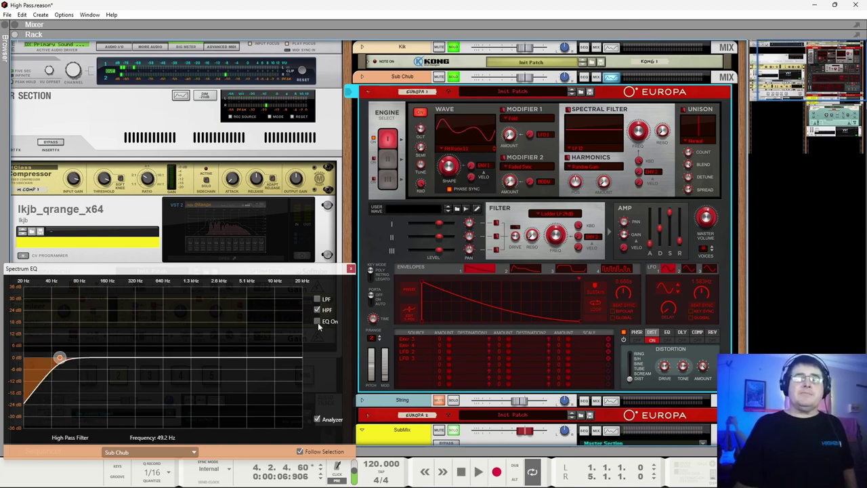
click(317, 321)
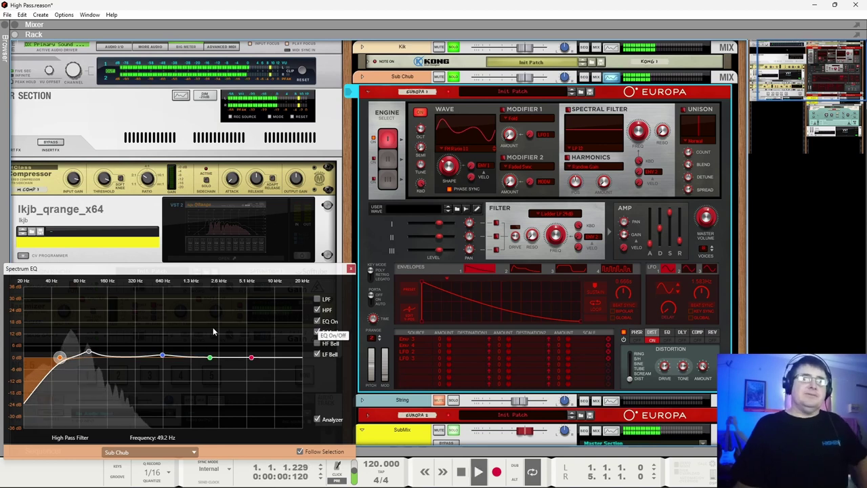
click(88, 352)
Try amp decay settings of 5.00 s and 2.64 s in the Sub Chub's Europa and restore the longer envelope.
mouse_move(456, 170)
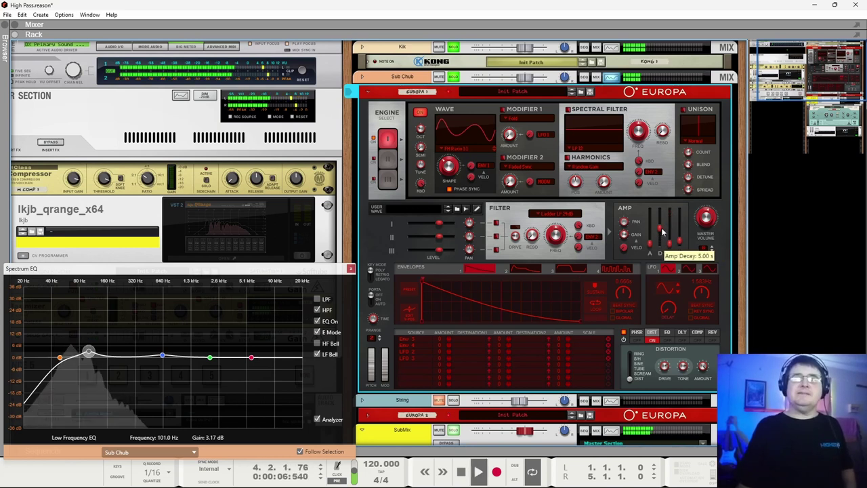
drag(662, 232, 662, 236)
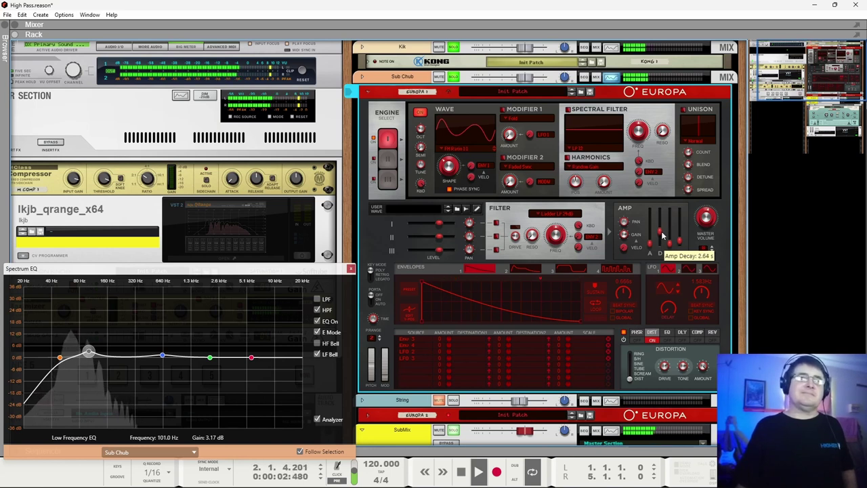
drag(662, 234, 665, 232)
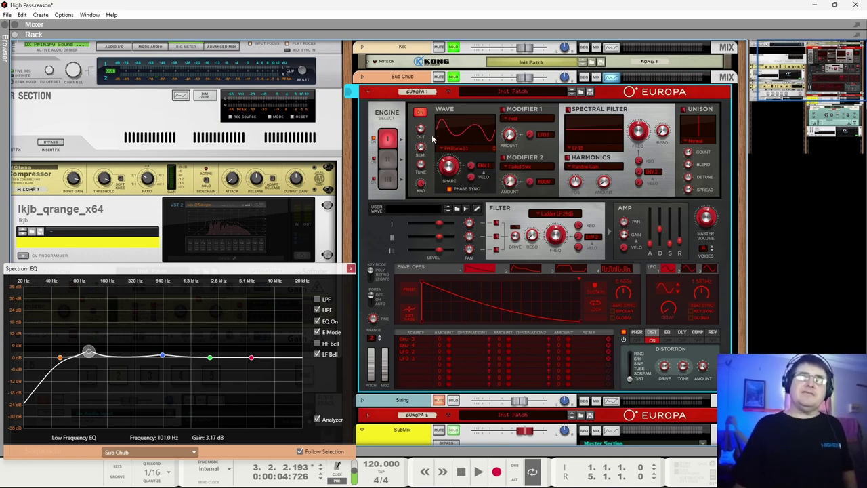
Adjust Europa's engine 1 wave shape during playback, with the envelope's shape amount set to 31.2 %.
key(space)
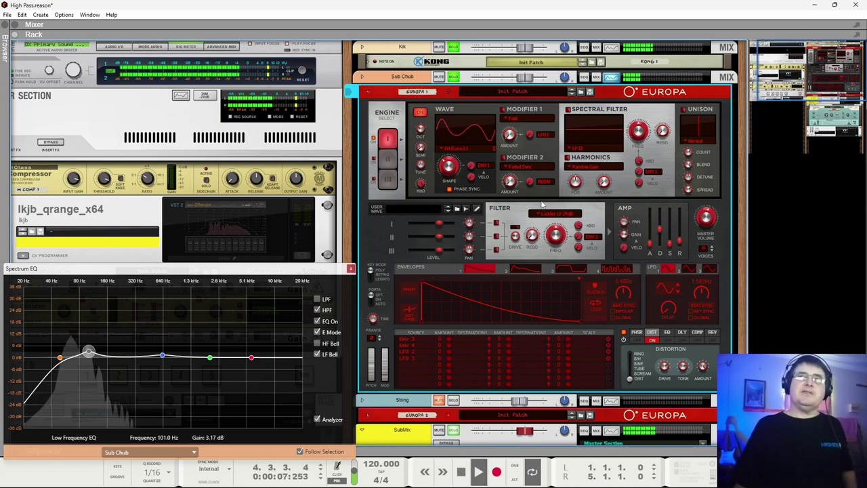
drag(476, 158, 466, 138)
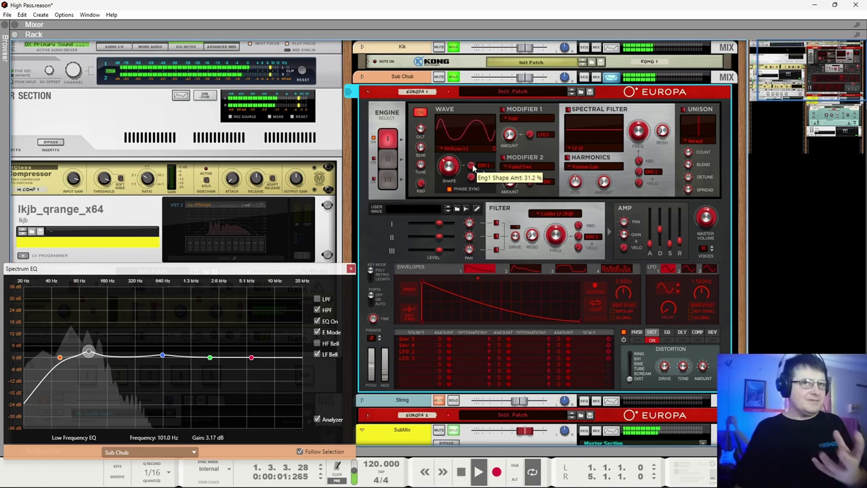
drag(449, 169, 451, 176)
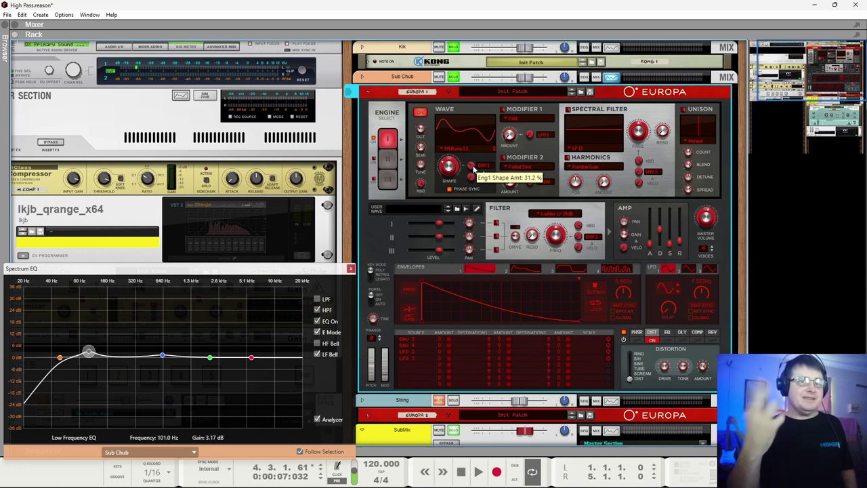
Recheck the reshaped Sub Chub sound with and without its 49.2 Hz high-pass filter, leaving the filter on.
key(space)
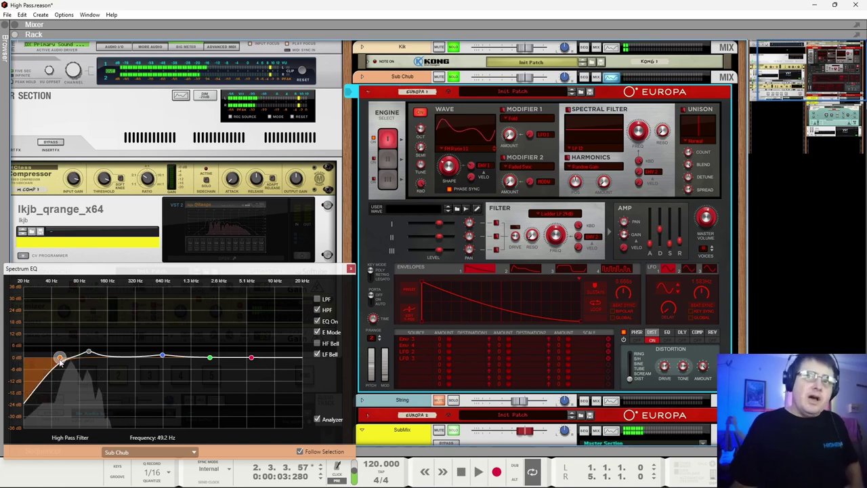
mouse_move(60, 362)
mouse_down()
mouse_move(84, 353)
mouse_move(59, 357)
mouse_up()
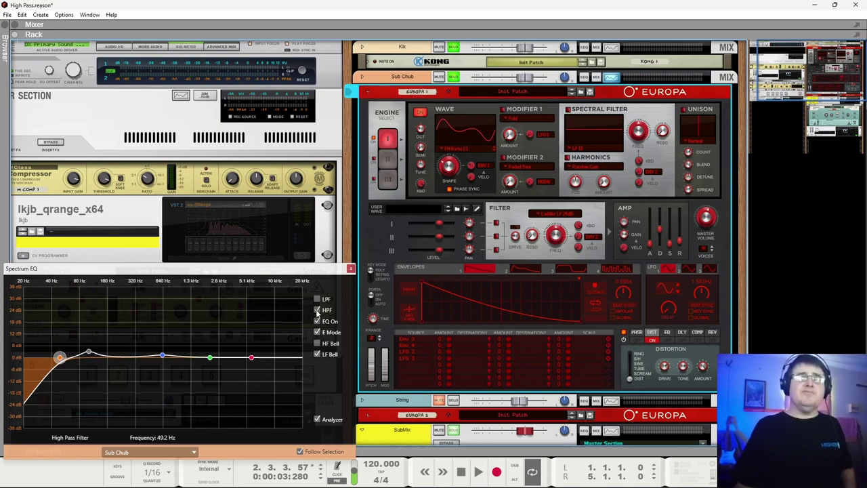
click(317, 310)
key(space)
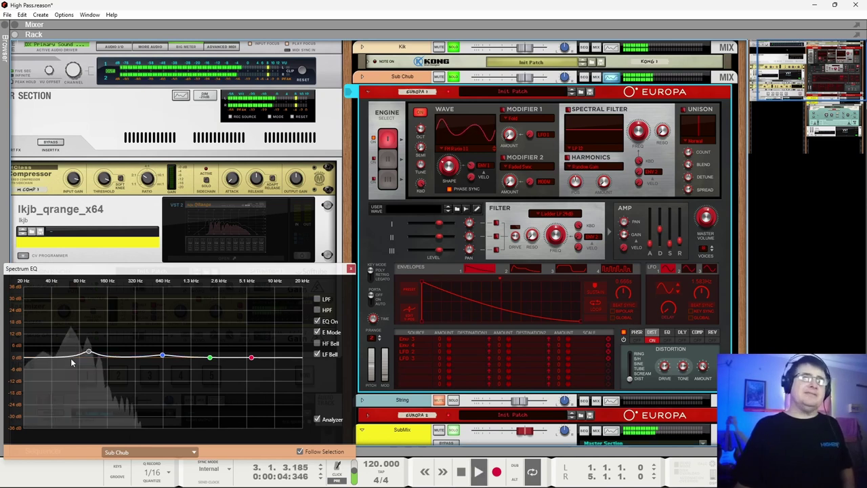
click(317, 311)
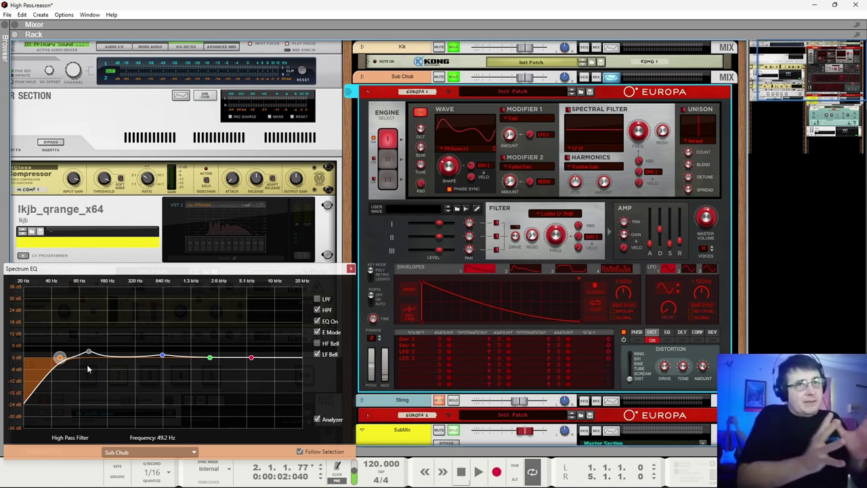
Audition the Kik and Sub Chub together and the Sub Chub alone with the lkjb_qrange_x64 plug-in on and off.
click(303, 258)
key(space)
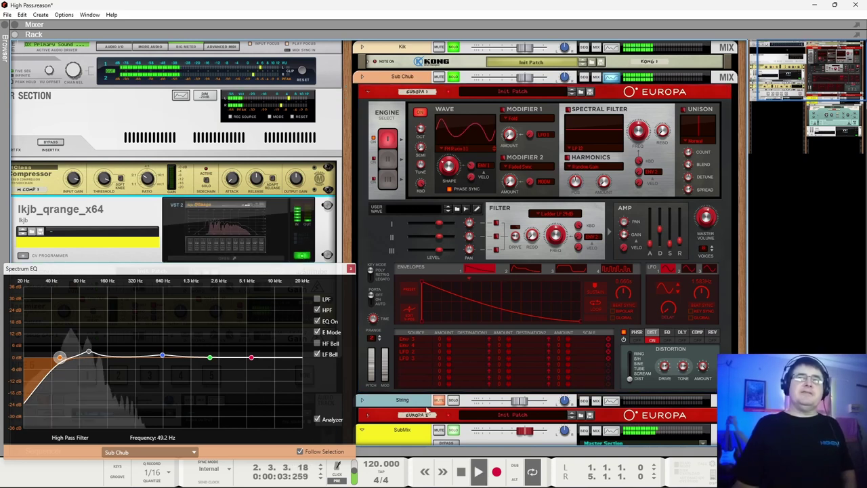
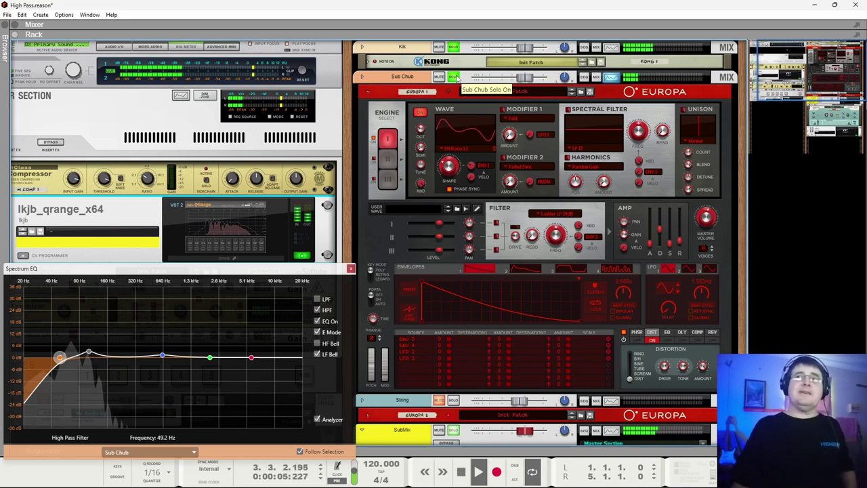
click(457, 77)
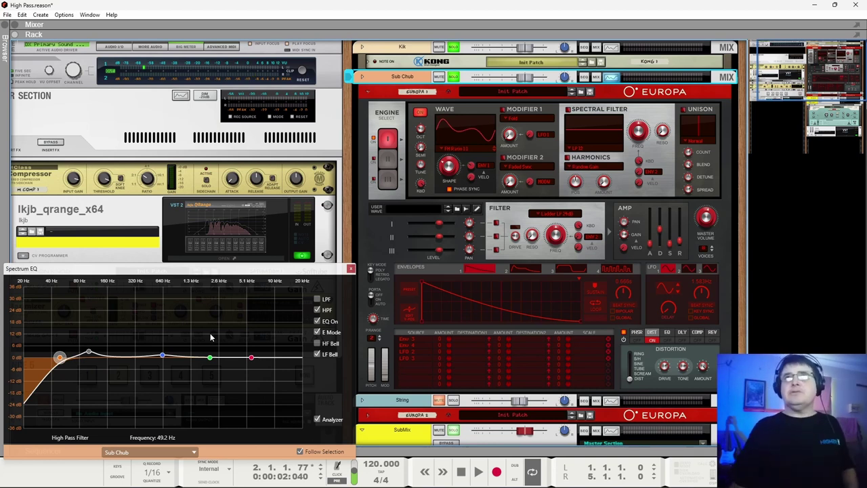
click(454, 48)
key(space)
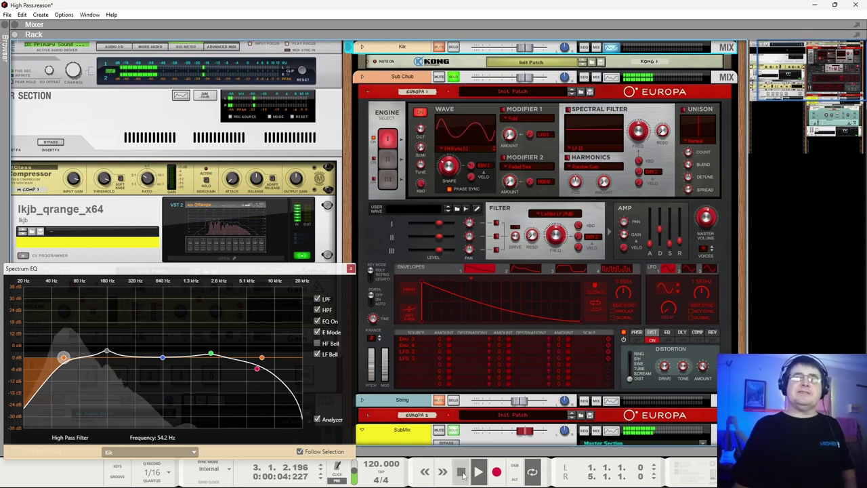
click(301, 257)
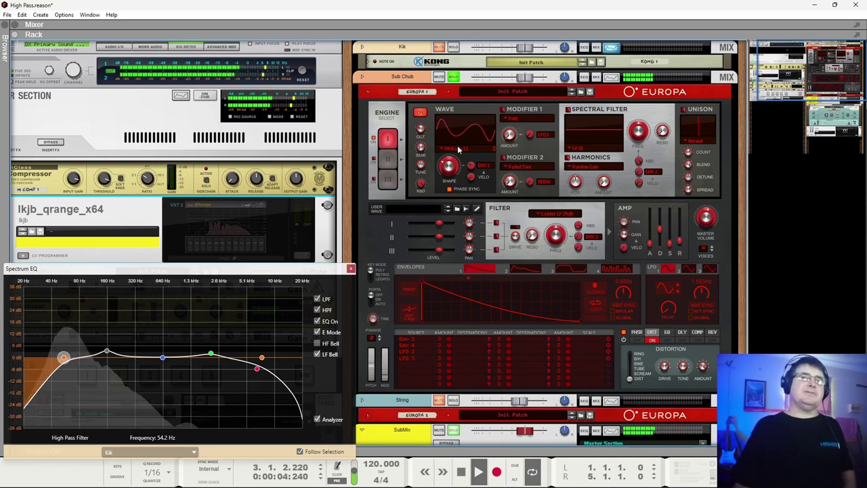
click(454, 48)
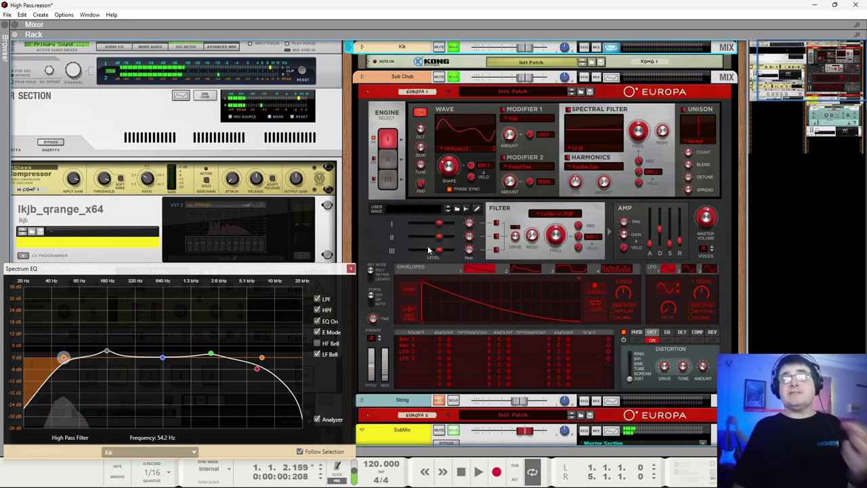
Collapse the Sub Chub's Europa, unsolo the Sub Chub and Kik, and close the Spectrum EQ.
click(368, 95)
click(368, 93)
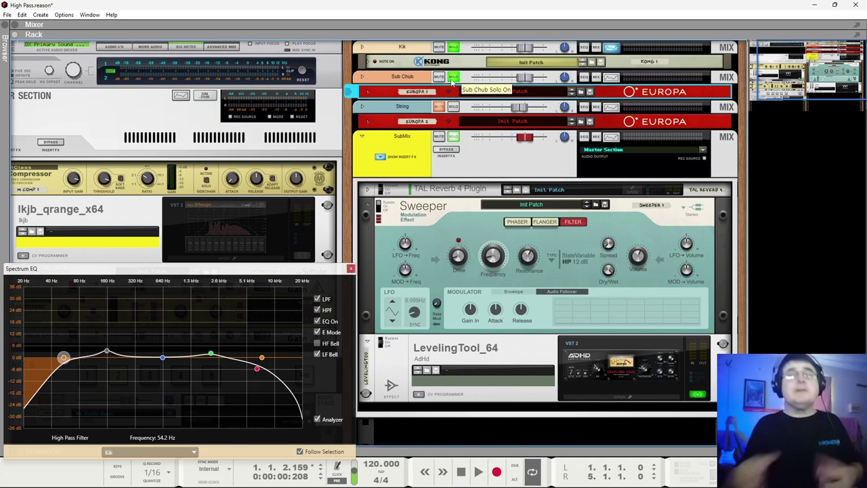
click(452, 77)
click(453, 48)
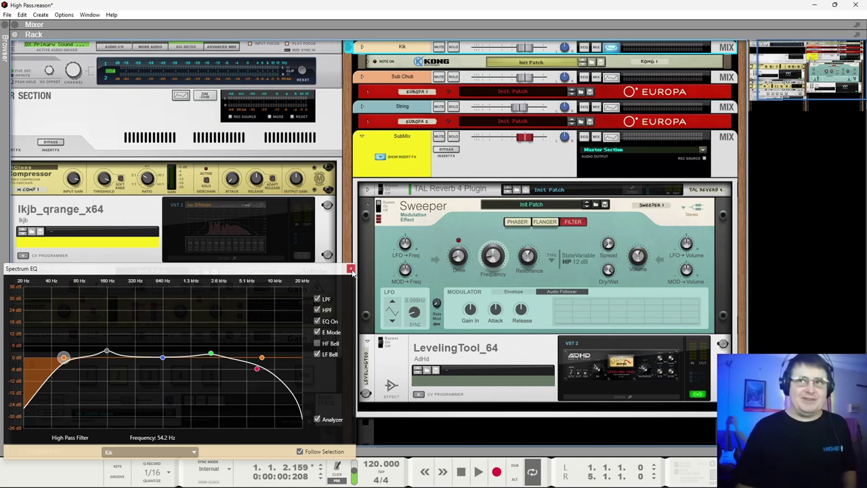
click(351, 270)
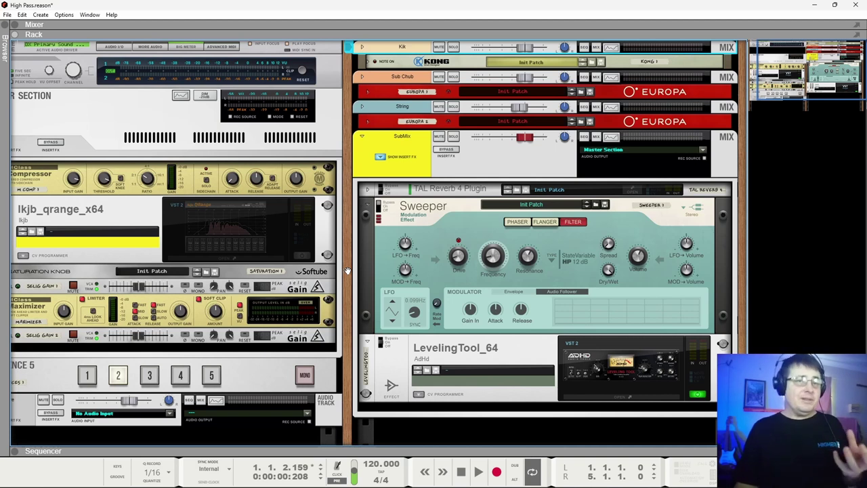
Play the full mix through the lkjb_qrange_x64 plug-in and switch the plug-in off again.
click(301, 256)
key(space)
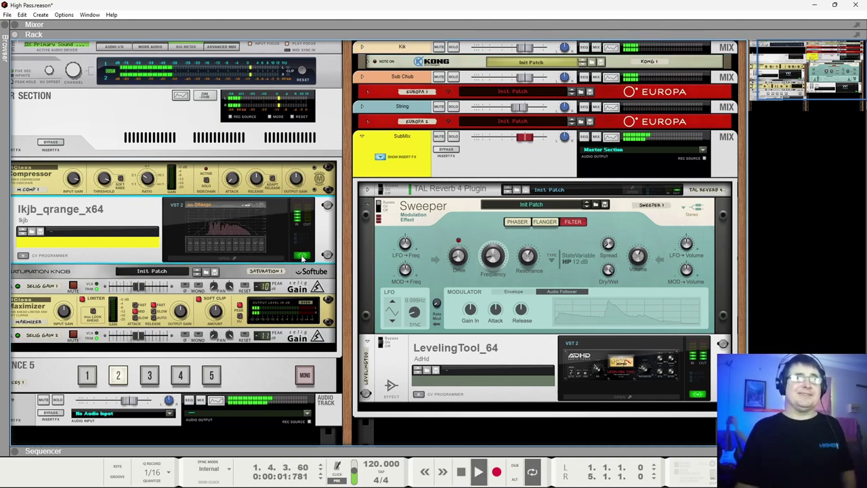
click(301, 257)
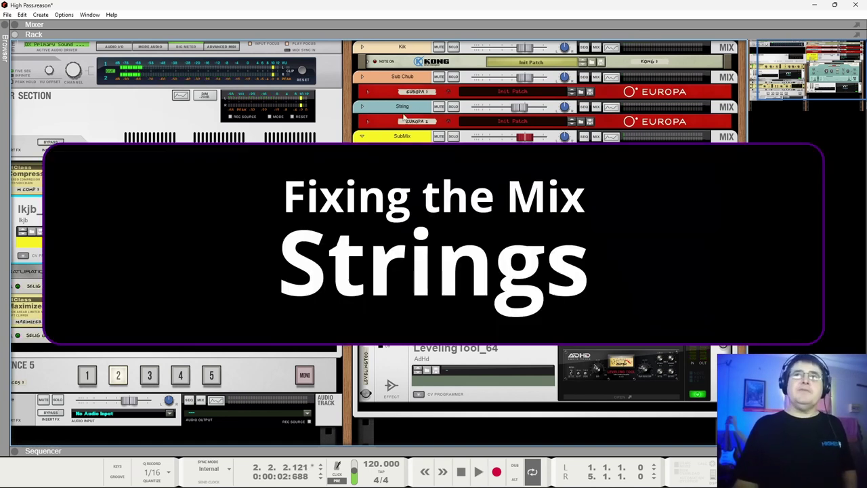
Solo the String channel, start playback and display its Spectrum EQ.
click(405, 112)
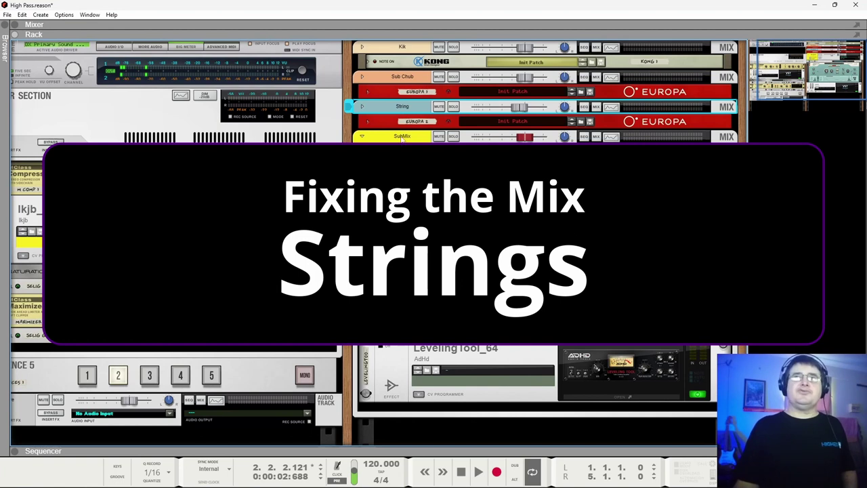
click(454, 107)
key(space)
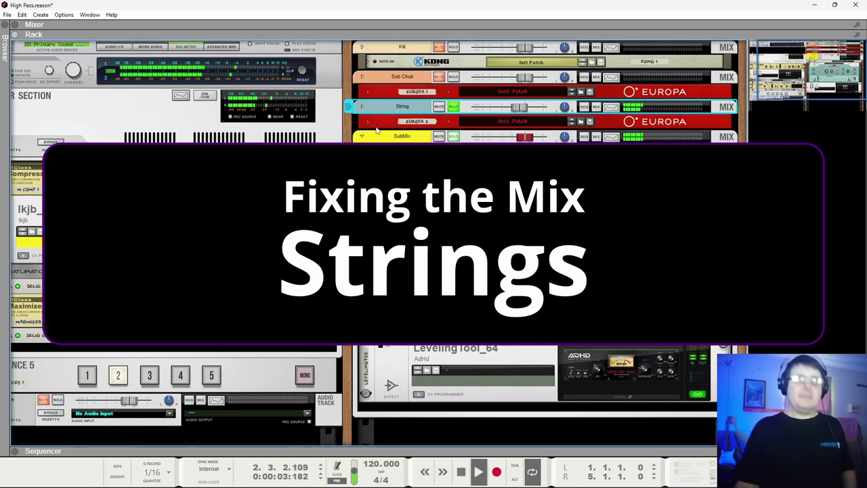
key(F2)
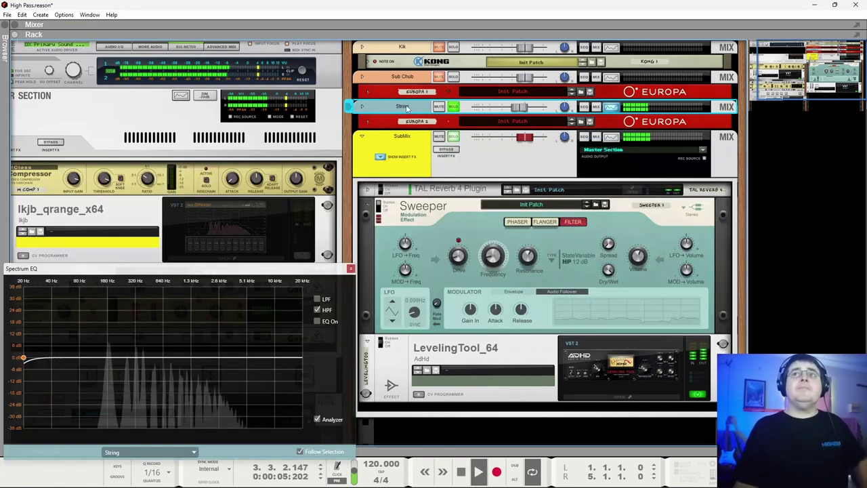
key(F2)
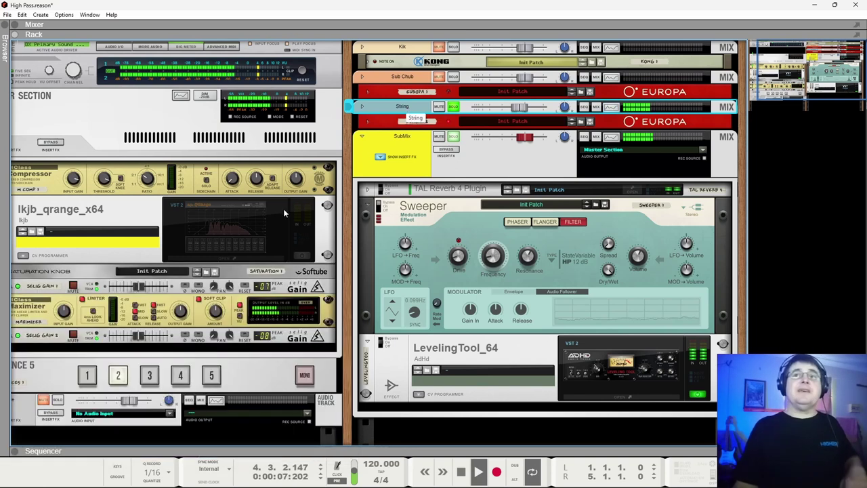
key(F2)
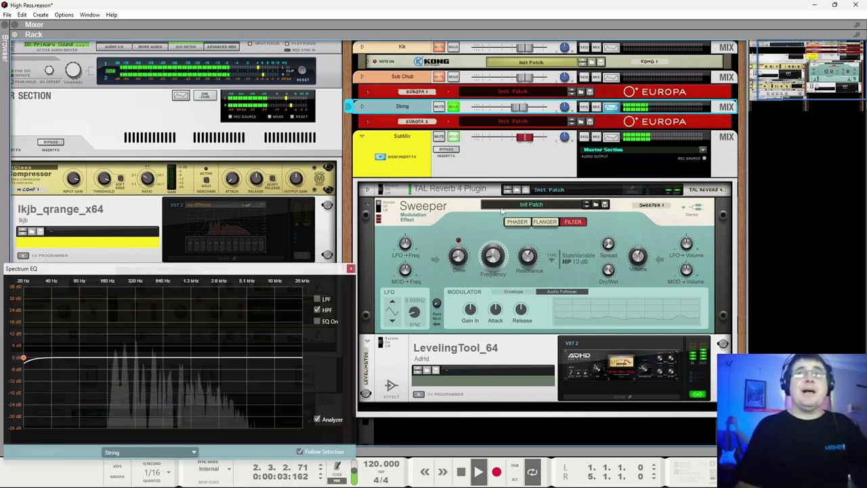
mouse_move(23, 357)
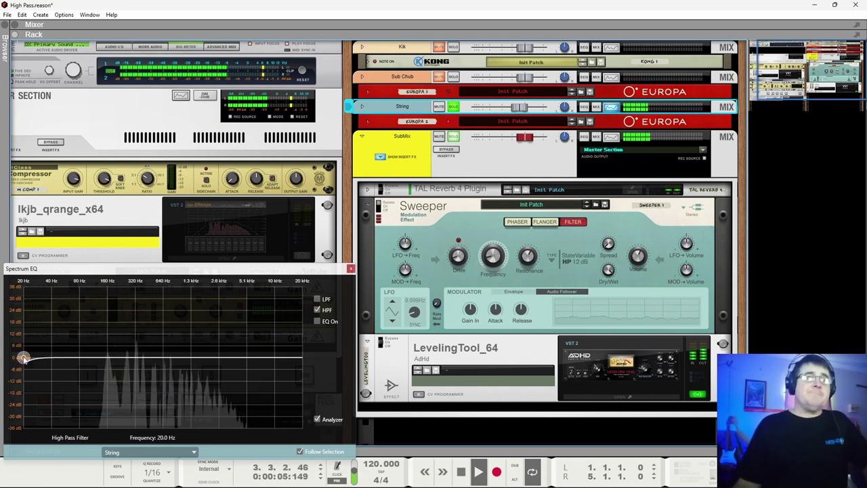
Try the String channel's high-pass filter at 190.1 Hz and 258.5 Hz, comparing the sound with the filter off and on.
drag(23, 357, 115, 378)
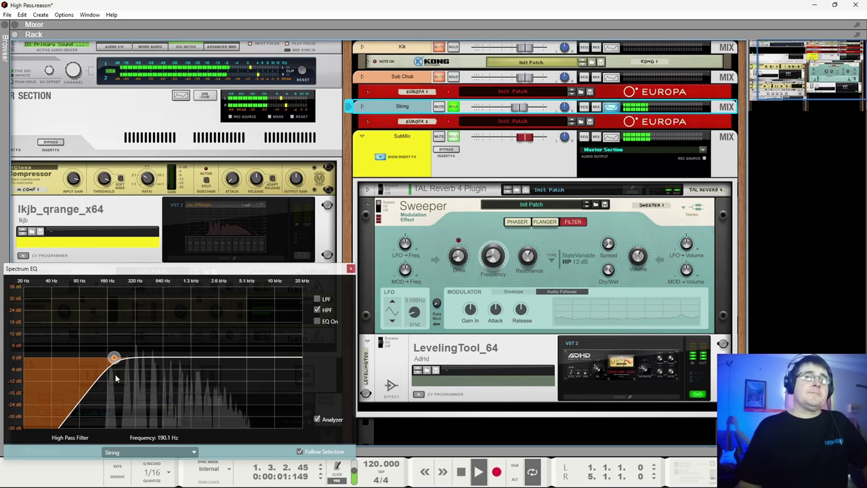
click(318, 311)
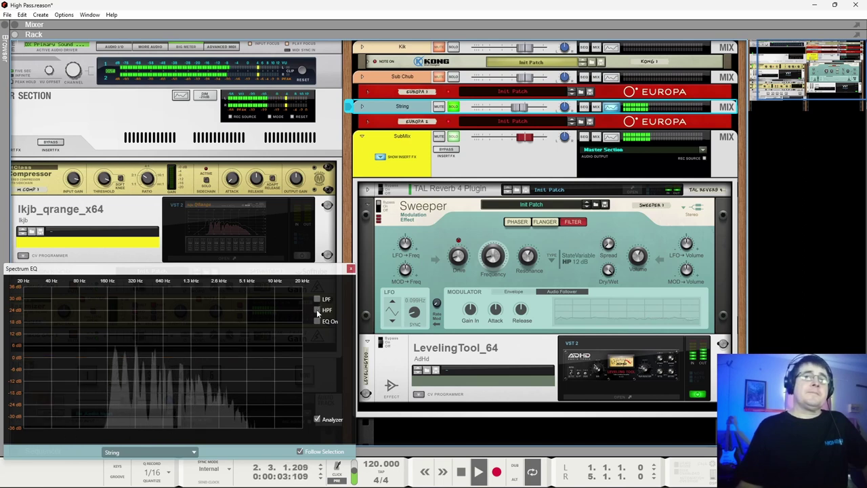
click(318, 311)
drag(115, 359, 126, 358)
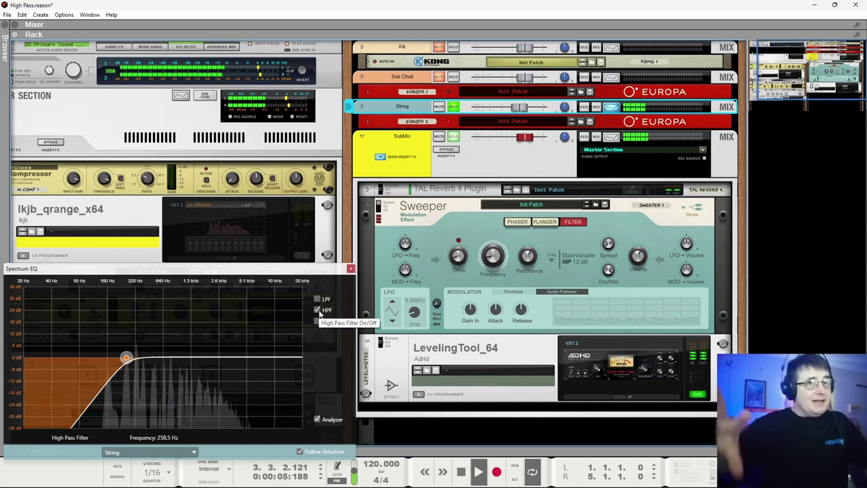
click(320, 311)
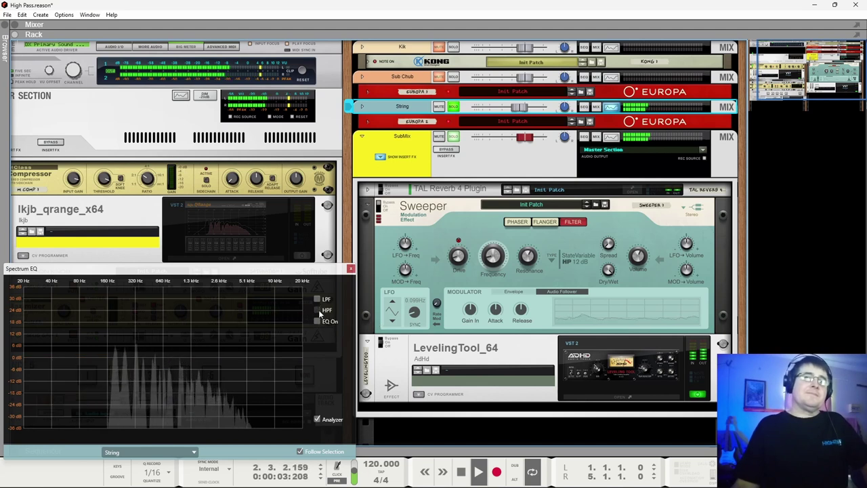
click(319, 311)
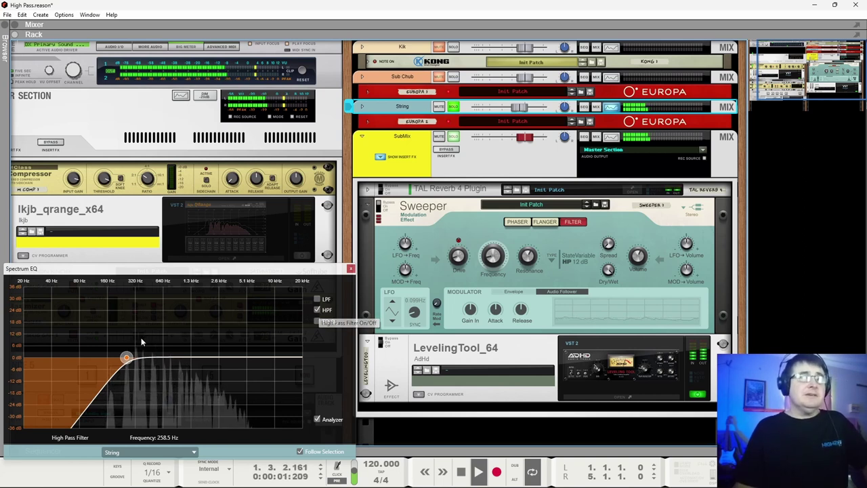
Return the high-pass filter to 20 Hz, enable the String EQ and cut the low band by 7.94 dB at 153.7 Hz.
drag(126, 357, 43, 361)
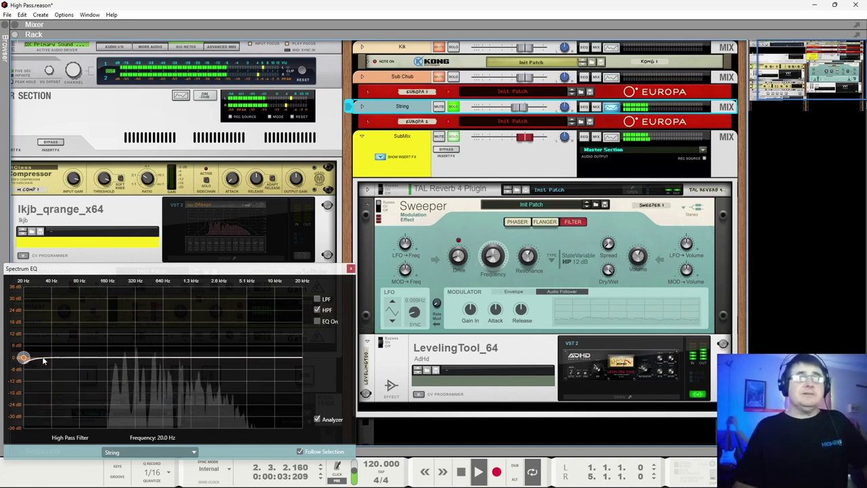
click(317, 321)
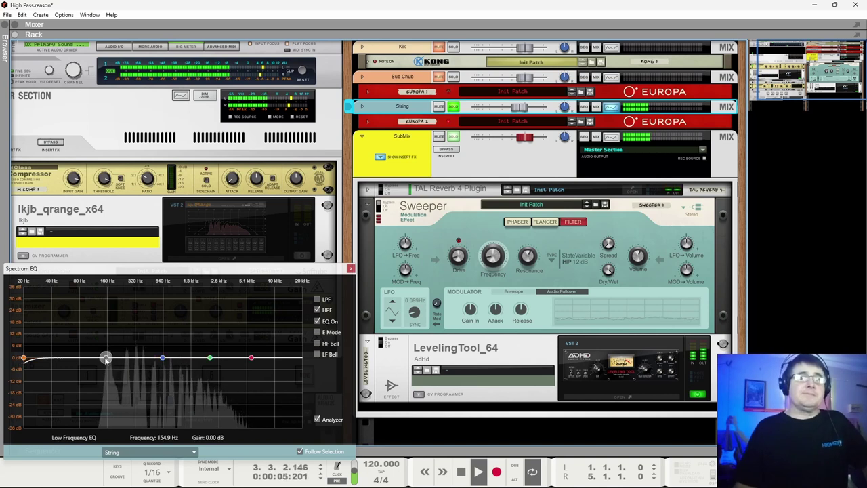
mouse_move(106, 357)
mouse_down()
mouse_move(66, 383)
mouse_move(80, 369)
mouse_move(105, 373)
mouse_up()
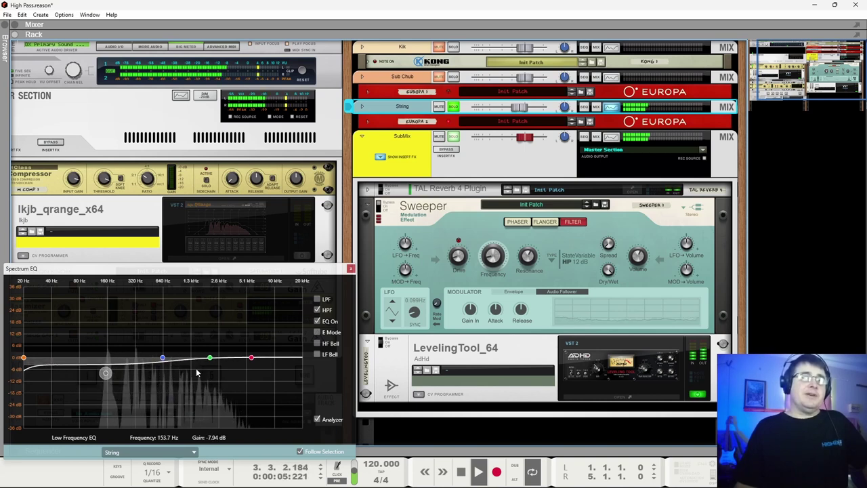
Try a raised high-pass filter together with the low-band cut, and return the filter to 20 Hz and the low-band gain to 0 dB.
drag(23, 358, 134, 358)
click(162, 357)
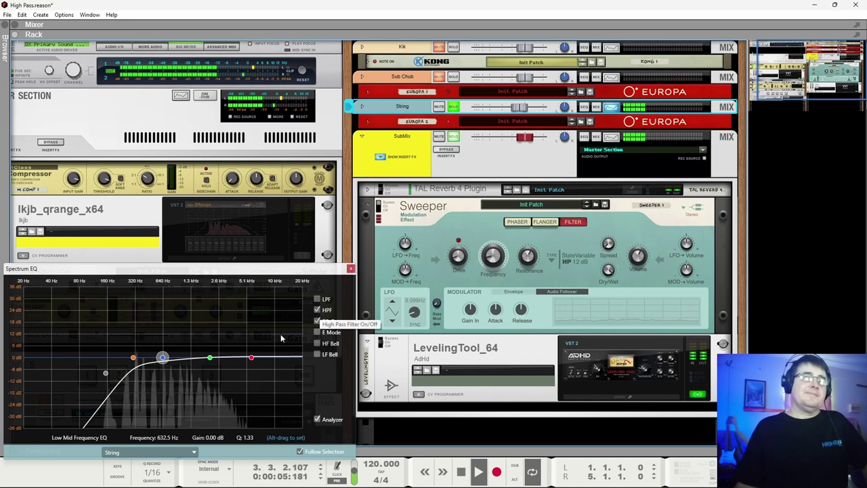
drag(133, 357, 23, 357)
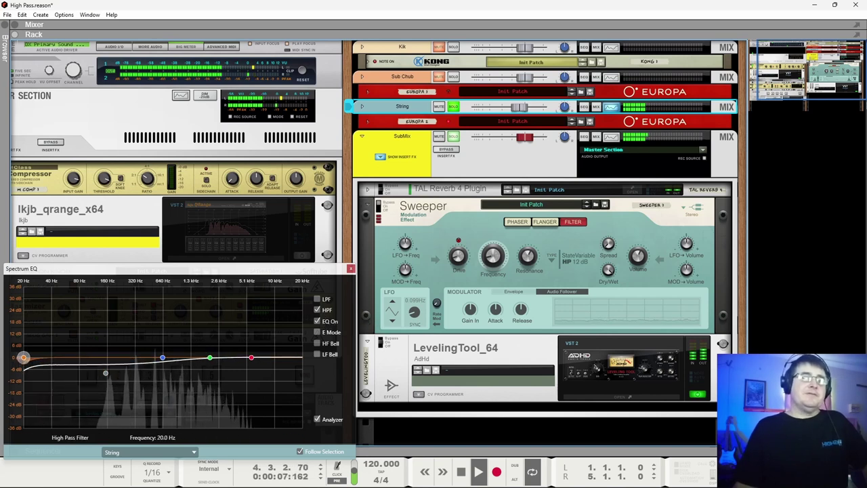
click(163, 357)
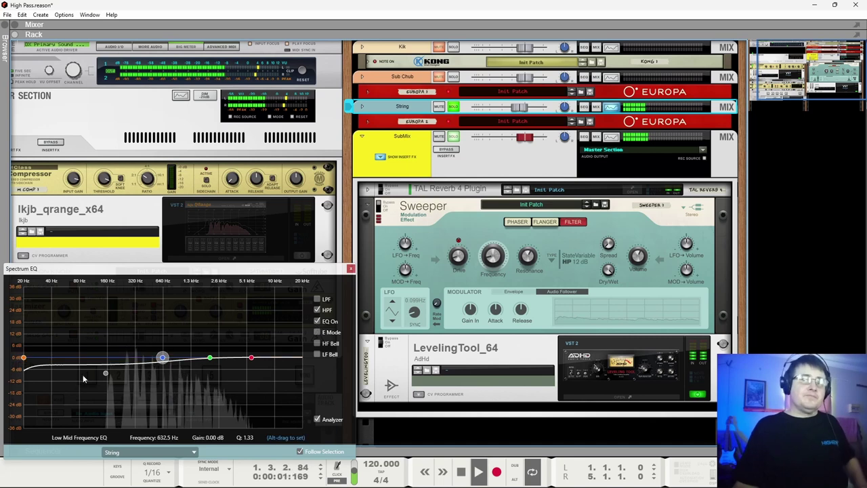
drag(105, 372, 105, 357)
Try a high-mid boost of up to 8.25 dB at 4.12 kHz with E Mode on, and return its gain to 0 dB.
click(210, 357)
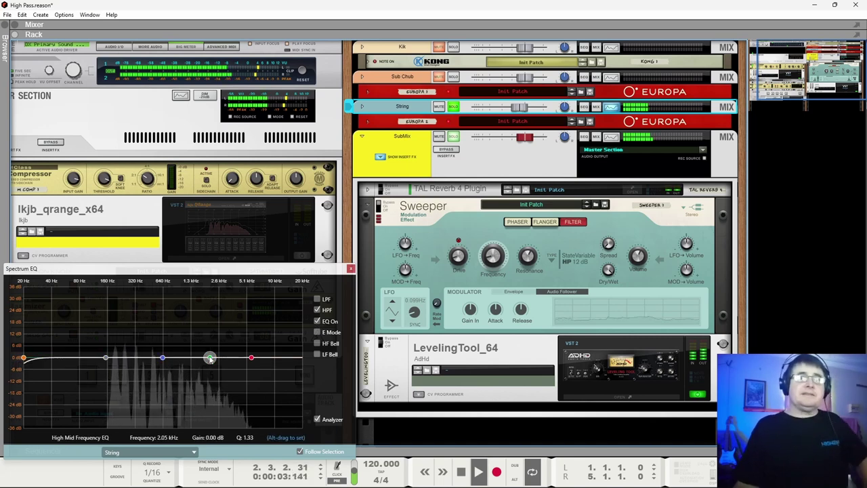
drag(210, 357, 243, 351)
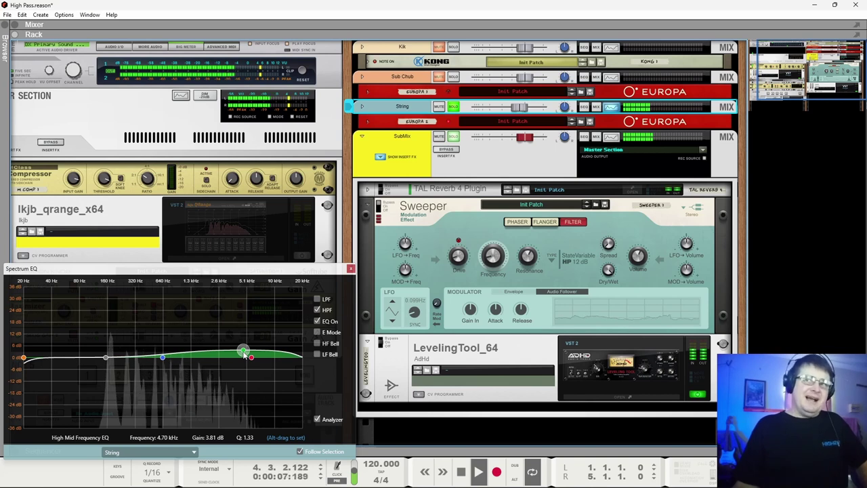
drag(244, 353, 241, 345)
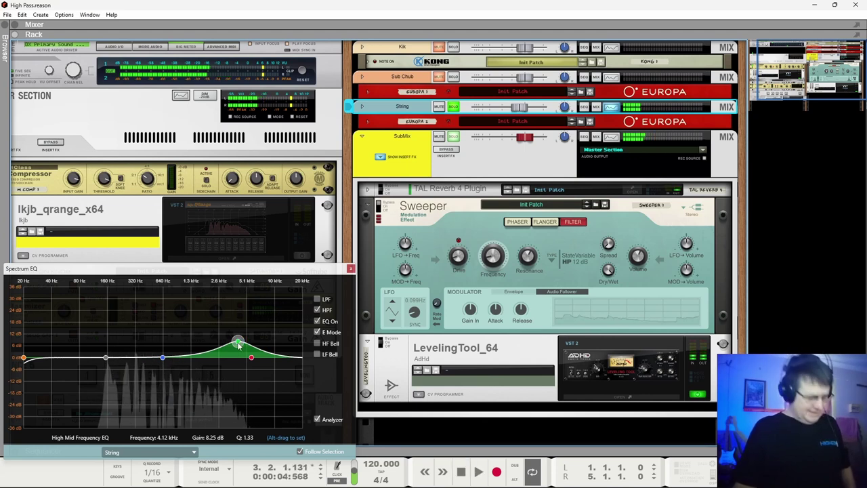
drag(240, 345, 235, 357)
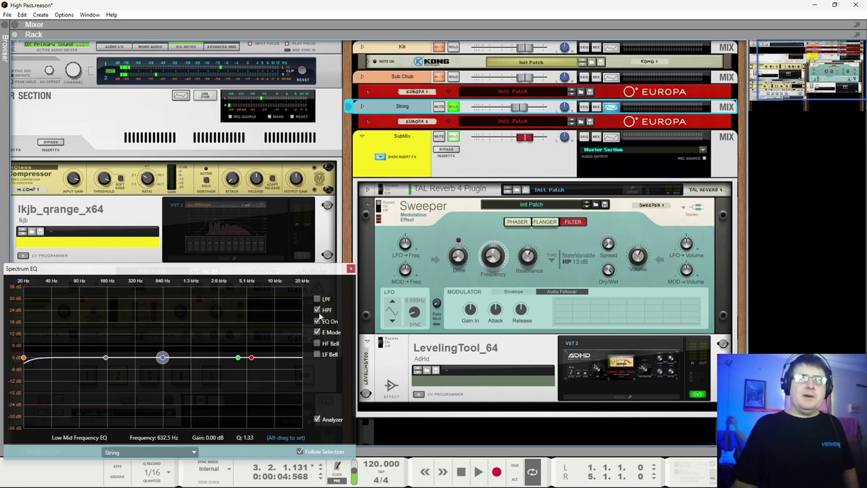
During playback, cut the String's low band by 10.16 dB at 133.8 Hz and set the high-pass filter to 288.9 Hz.
key(space)
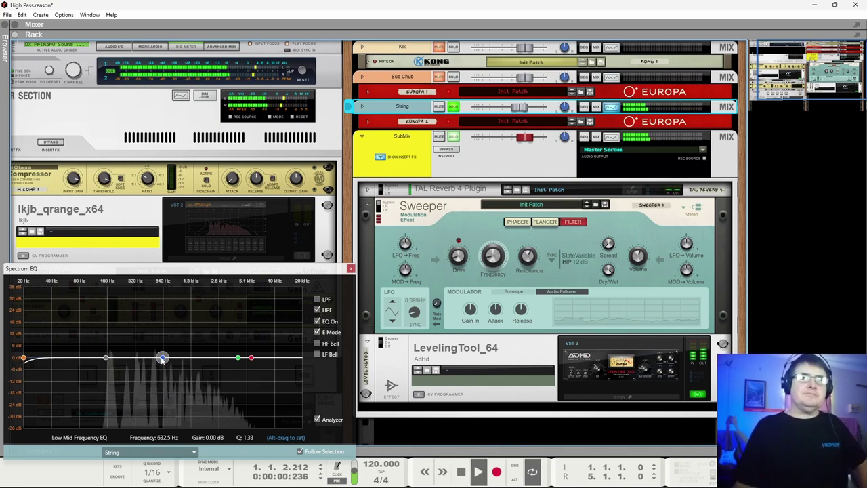
drag(105, 357, 100, 377)
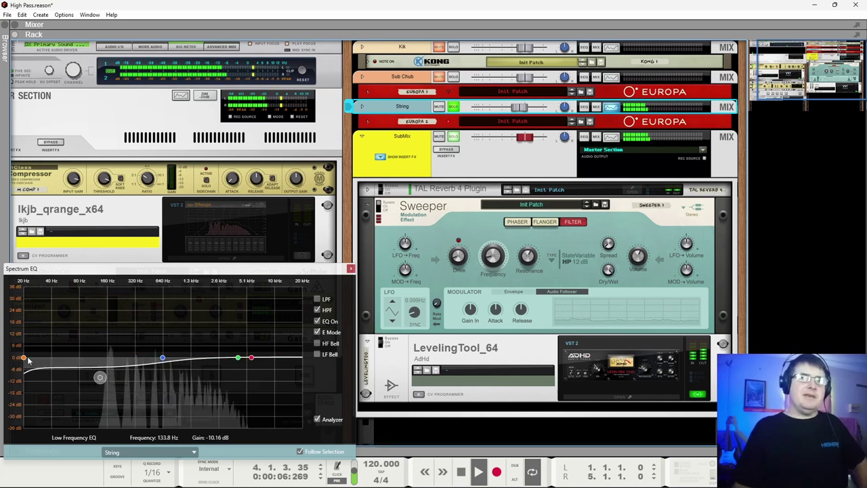
drag(24, 357, 131, 364)
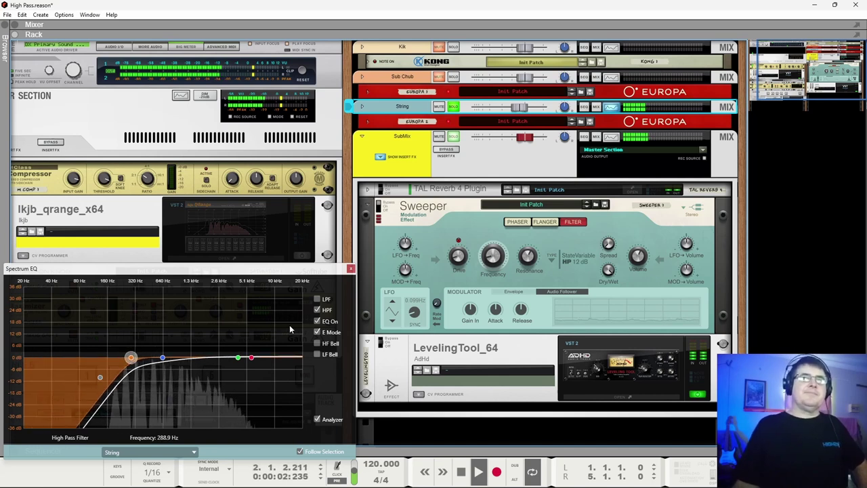
Compare the soloed String channel with its EQ switched off and on, and with its high-pass filter off and on.
click(317, 322)
click(317, 322)
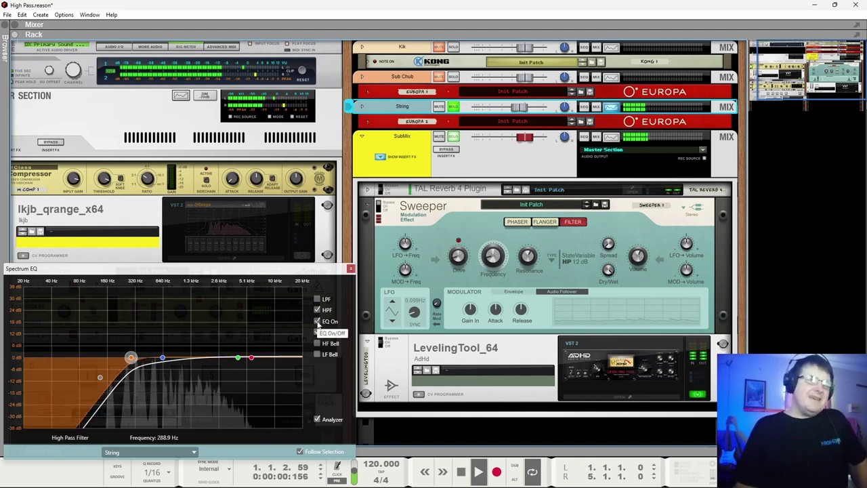
click(238, 357)
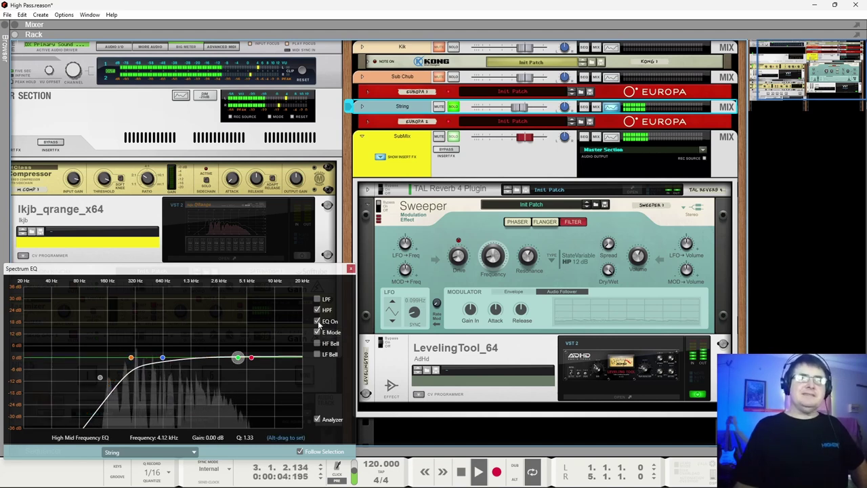
click(317, 310)
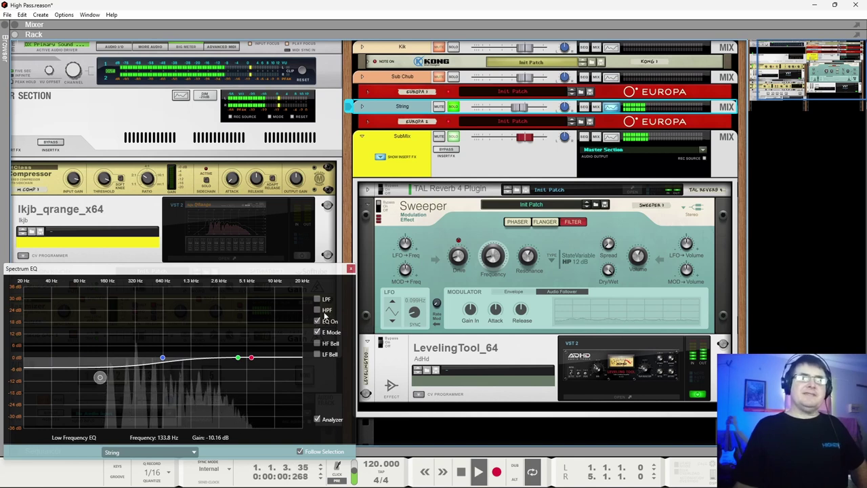
click(317, 310)
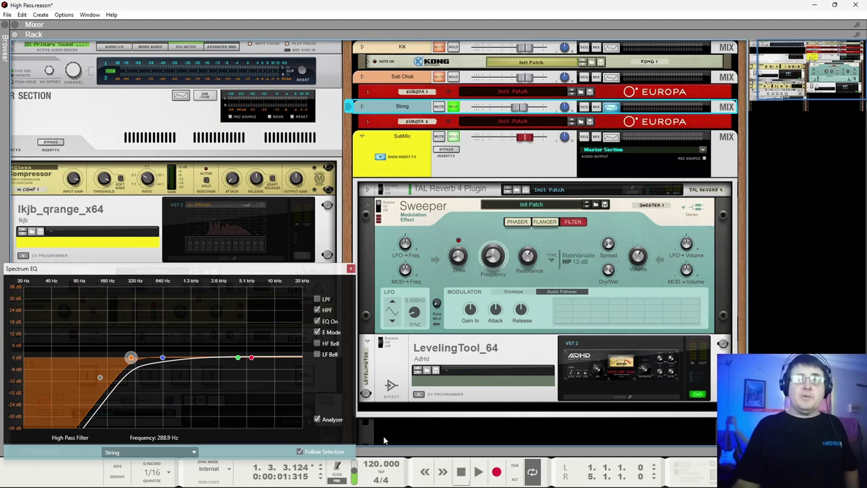
Unsolo the String channel and play the full mix, comparing it with the String's high-pass filter and EQ both off and on.
key(space)
click(453, 107)
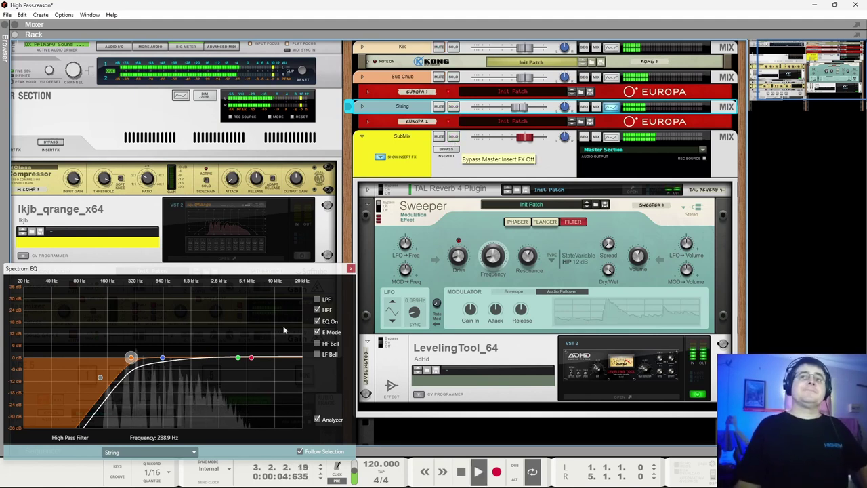
click(318, 310)
click(317, 322)
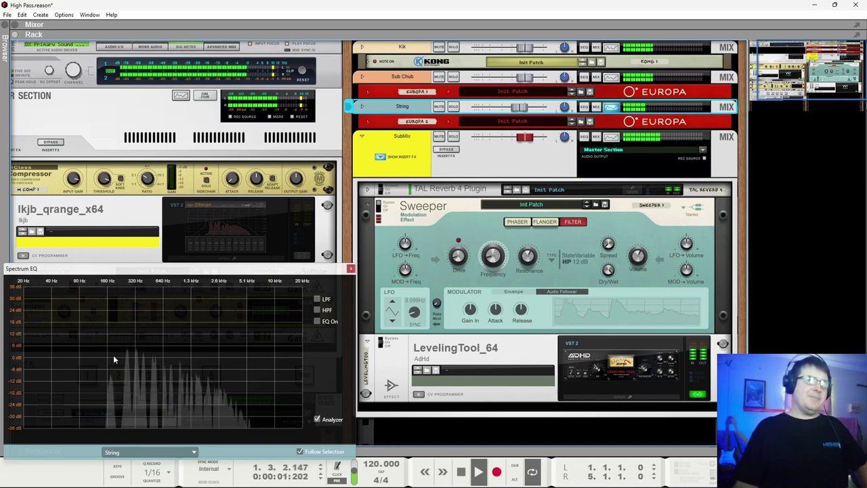
click(316, 309)
click(317, 321)
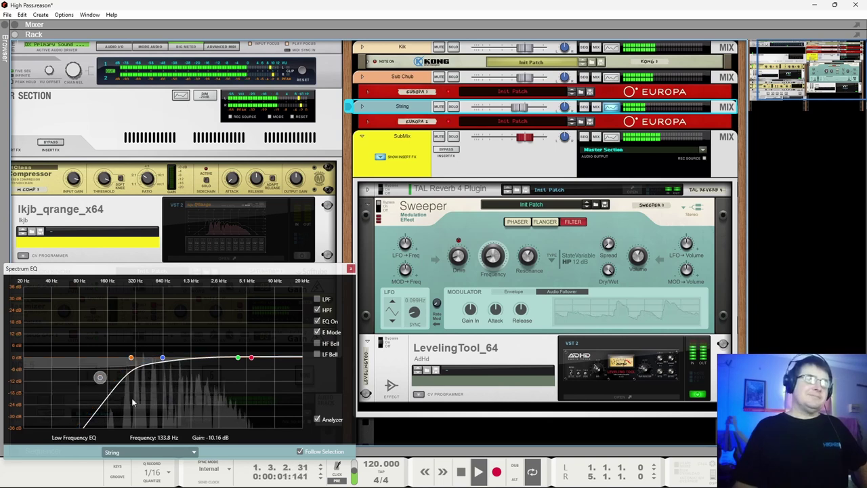
Try the String's high-pass filter at 1.72 kHz in the full mix and return it to 288.9 Hz.
drag(128, 366, 203, 372)
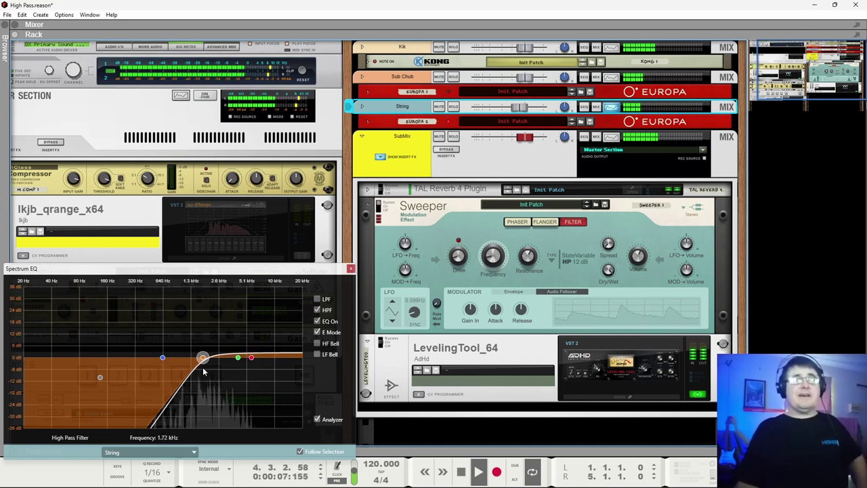
drag(202, 358, 131, 358)
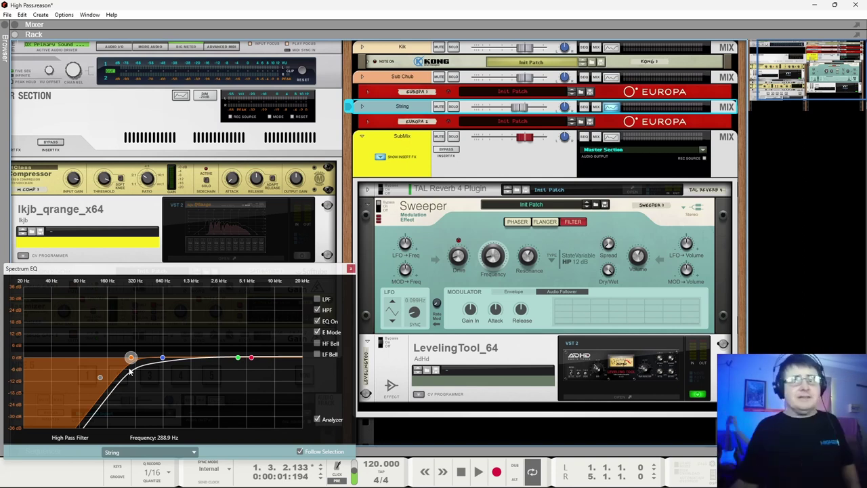
Play the full mix and compare the String's high-pass filter and its EQ separately, each off and on.
key(space)
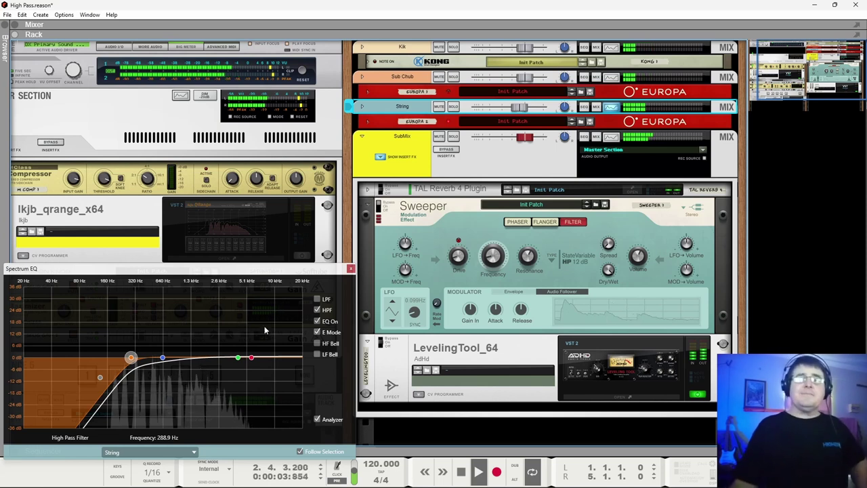
click(317, 310)
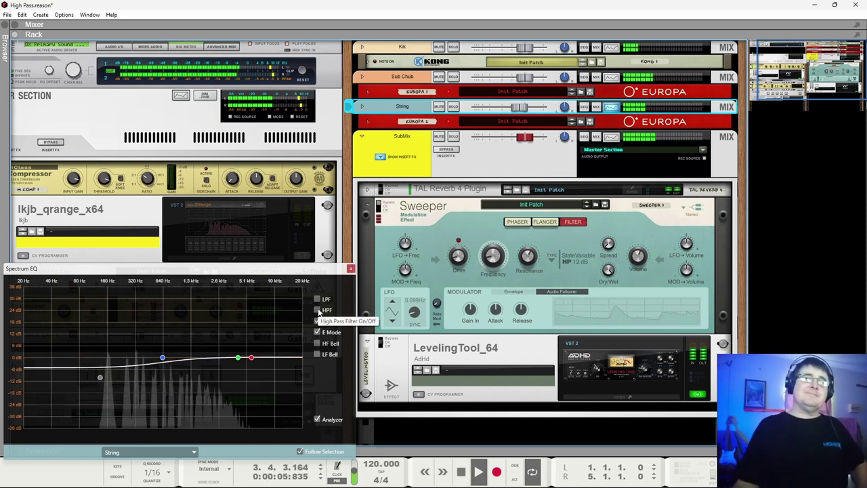
click(318, 310)
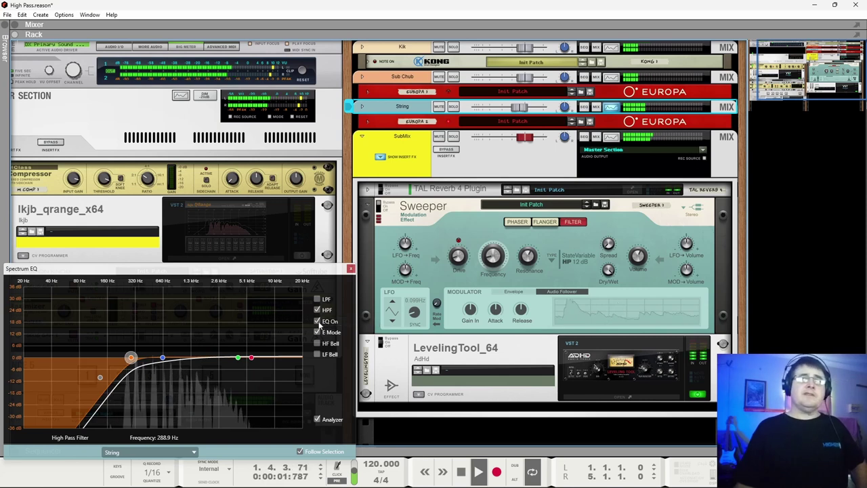
click(318, 321)
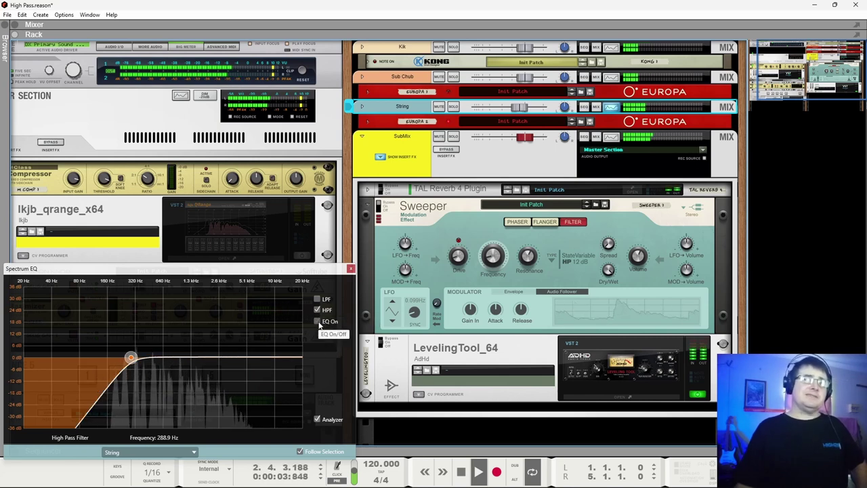
click(318, 321)
Boost the String's high band by 1.27 dB at 5.40 kHz and enable its low-pass filter at 9.38 kHz.
click(238, 358)
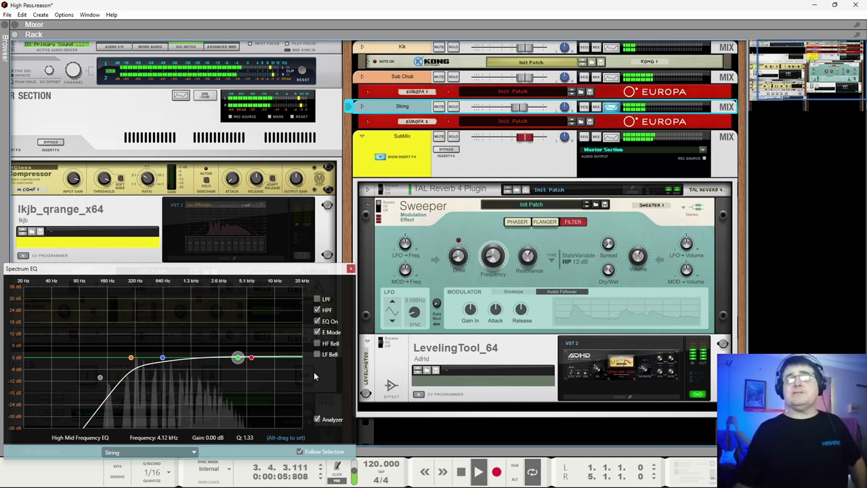
mouse_move(251, 357)
mouse_down()
mouse_move(248, 351)
mouse_move(252, 359)
mouse_up()
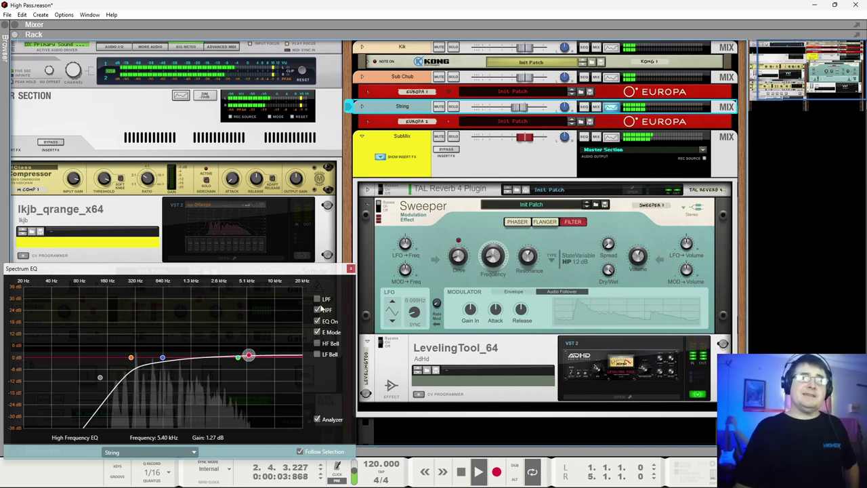
click(317, 299)
click(232, 357)
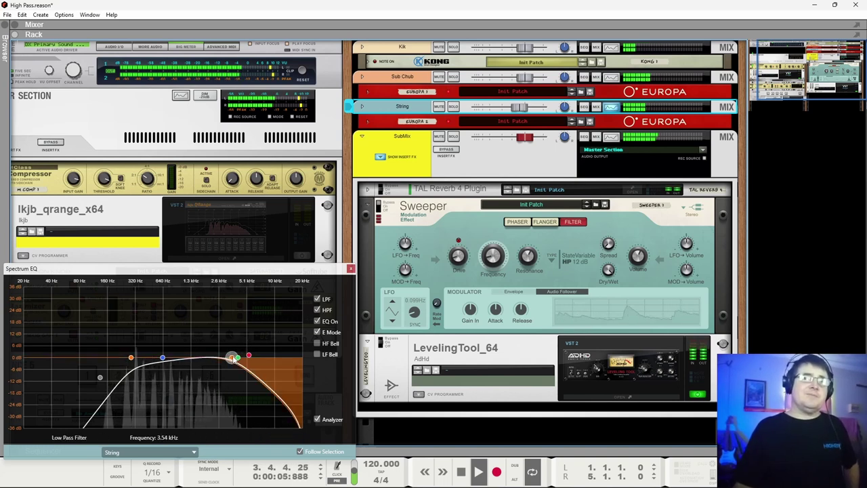
drag(232, 357, 270, 356)
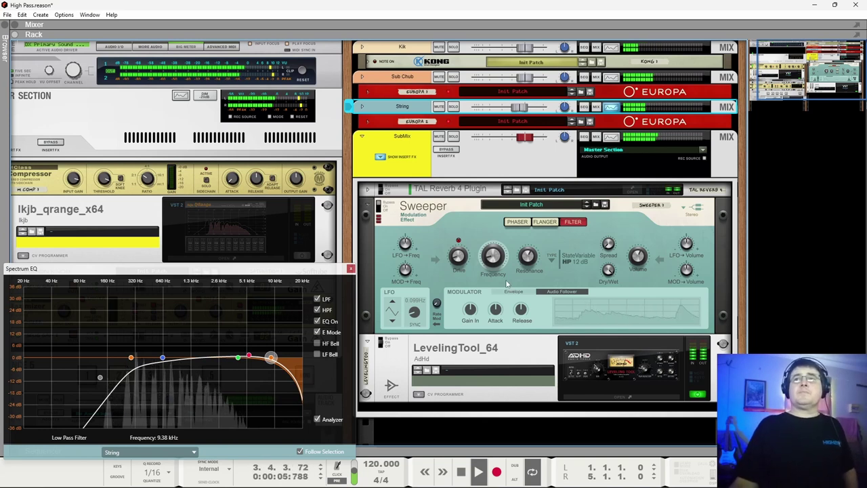
Set the Leveling Tool's sidechain high-pass filter to 80.7 Hz and raise its peak reduction to about 71 %, with the mix playing.
click(600, 362)
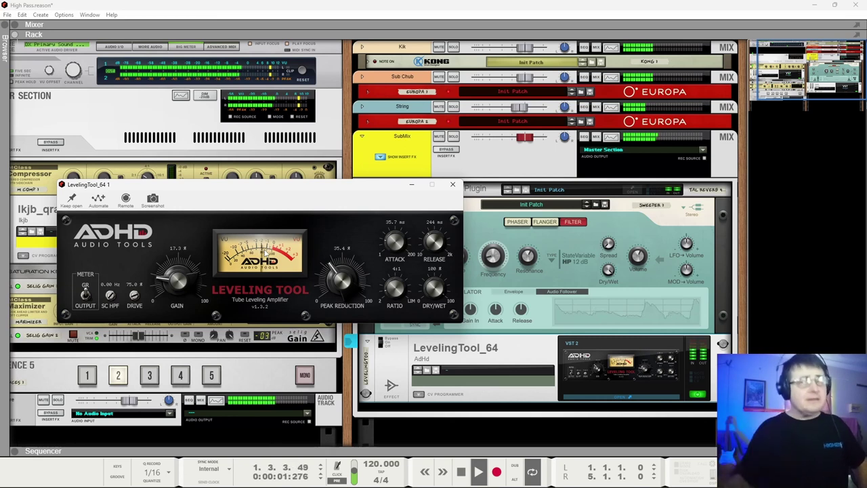
click(461, 472)
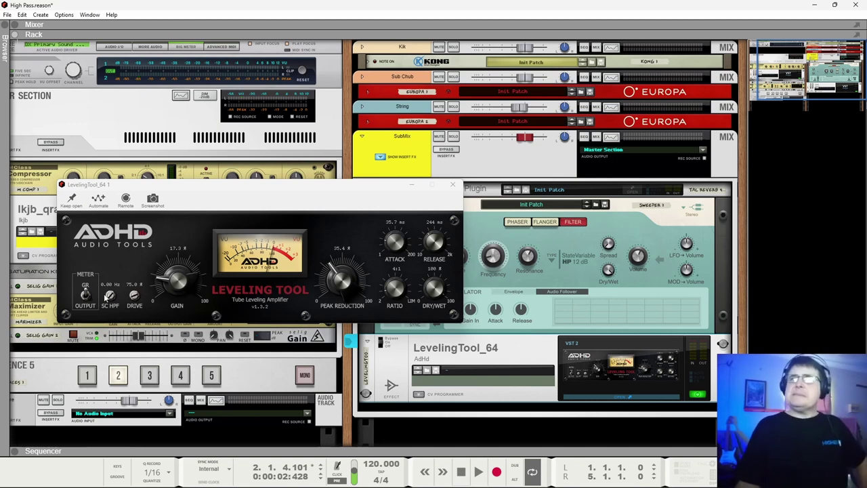
drag(111, 296, 116, 286)
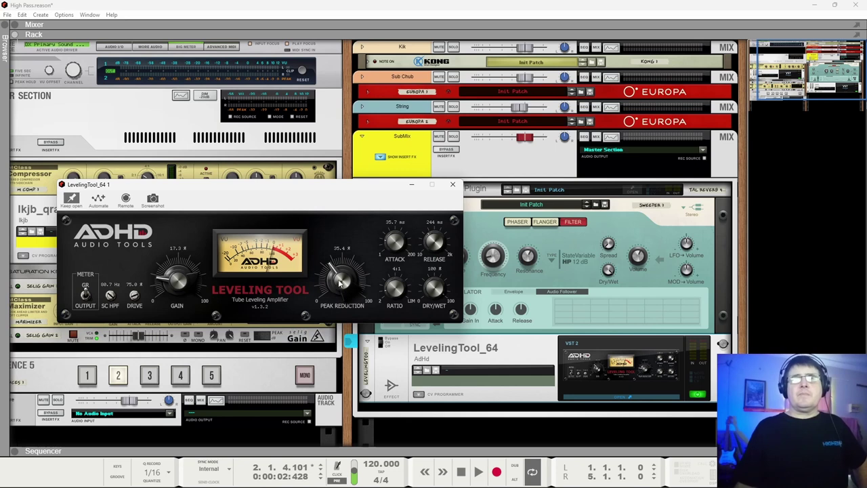
drag(349, 254, 349, 230)
click(478, 472)
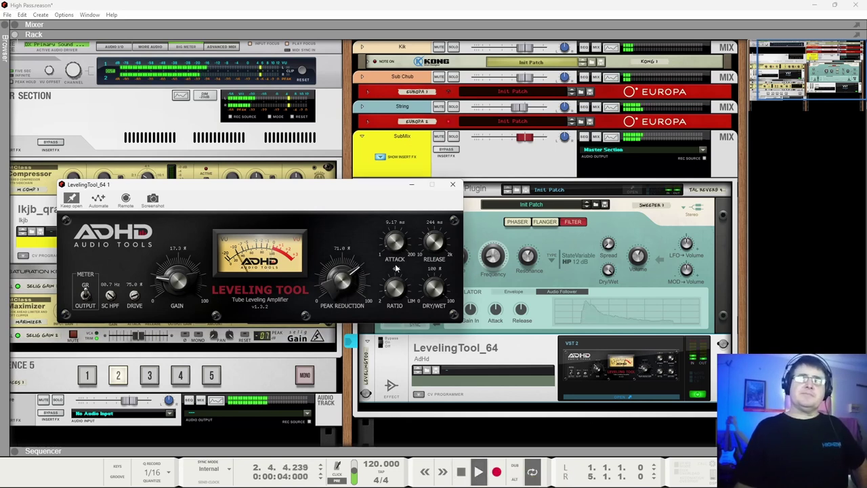
Set the Leveling Tool's attack to 64.0 ms, release to 18.1 ms, peak reduction to 42.3 % and gain to 15.2 %.
drag(400, 257, 399, 249)
drag(436, 243, 415, 250)
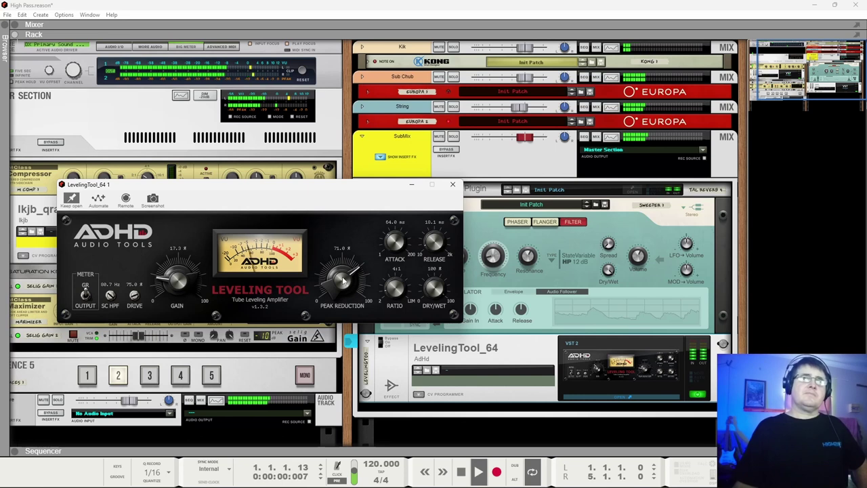
drag(343, 281, 353, 340)
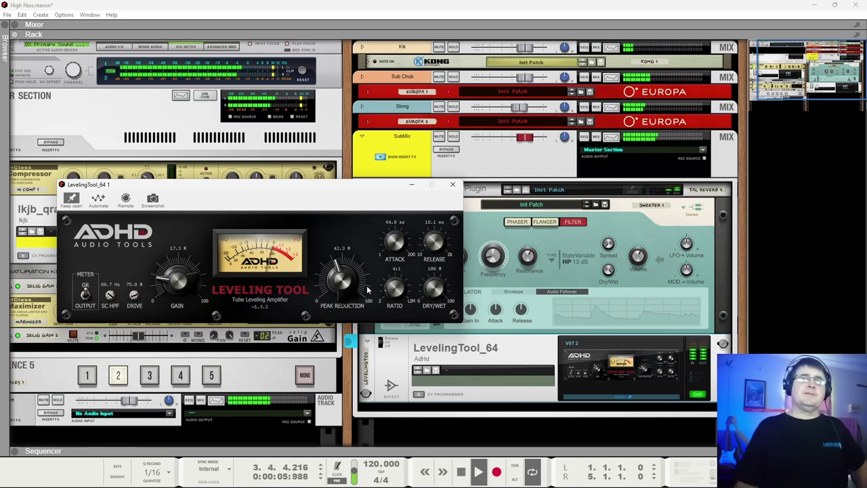
drag(174, 280, 172, 284)
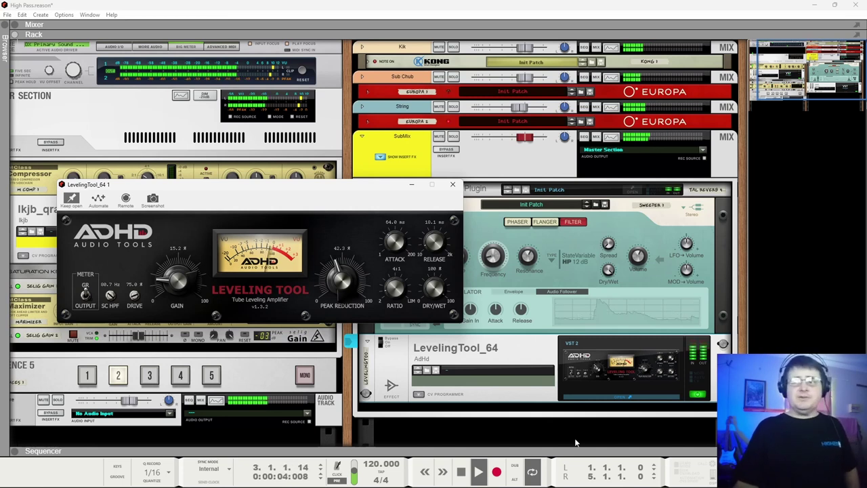
click(460, 473)
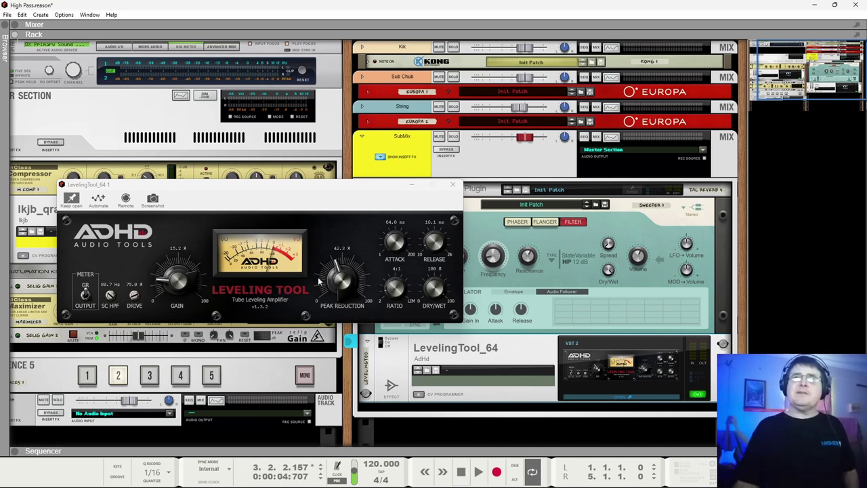
Play the full mix and compare it with the Leveling Tool bypassed and switched on.
key(space)
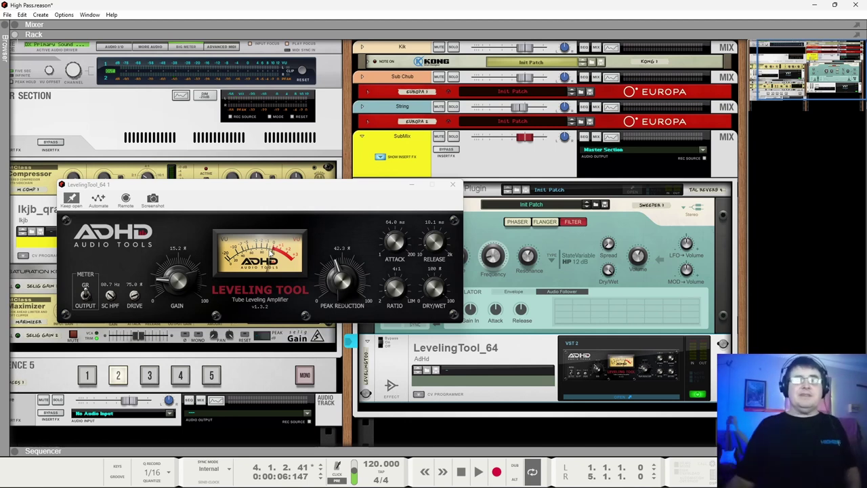
key(space)
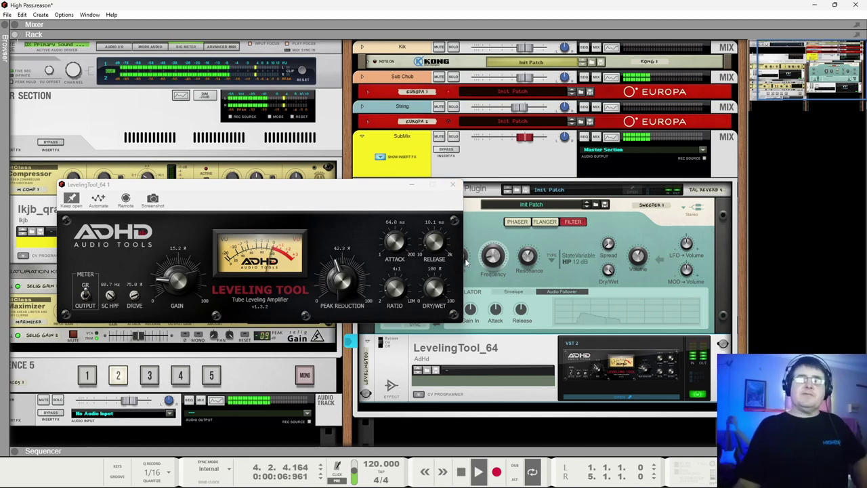
click(453, 185)
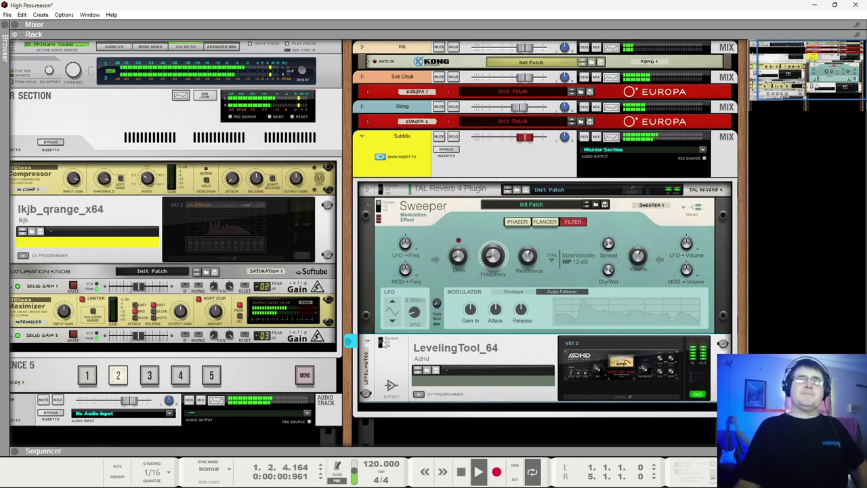
click(384, 343)
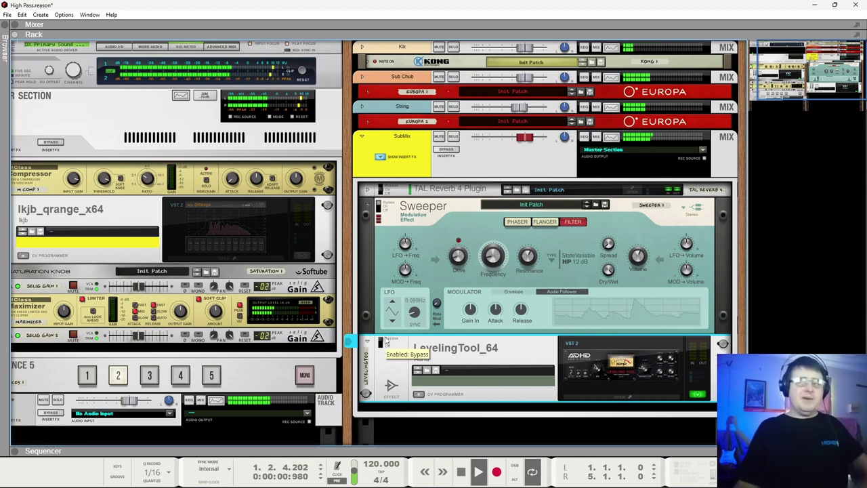
click(386, 341)
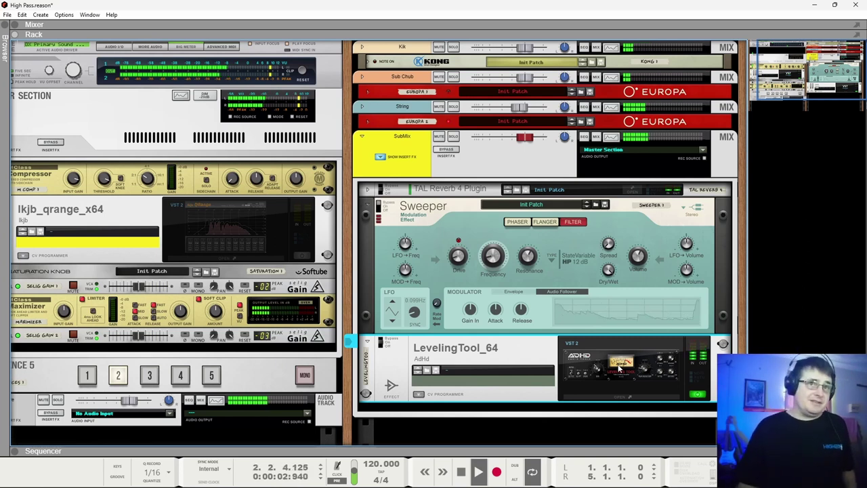
Mute the String channel, compare the remaining mix with the Leveling Tool bypassed and on, and unmute the String.
click(438, 106)
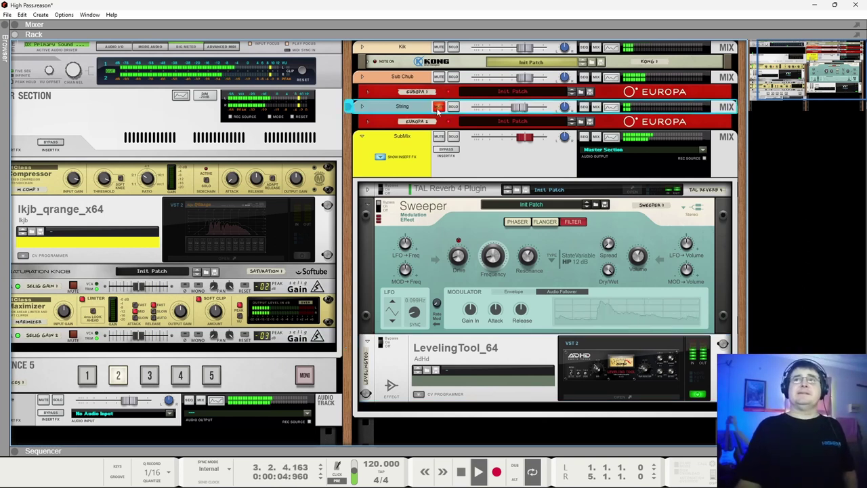
click(383, 343)
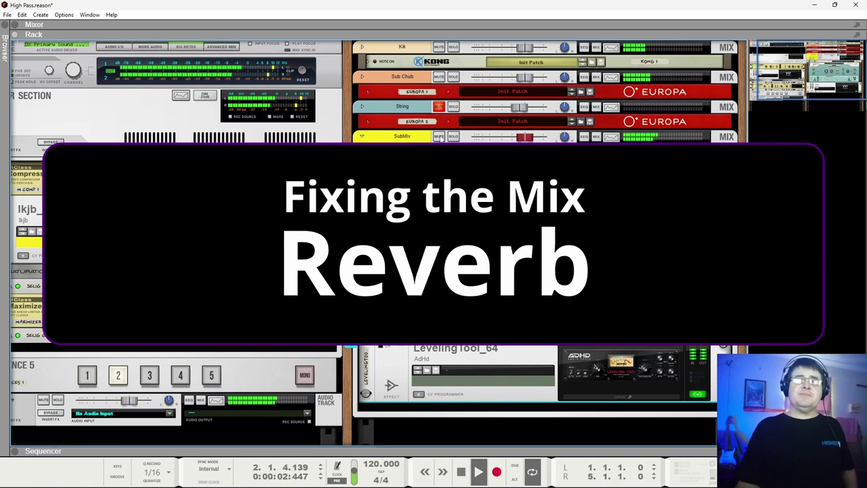
click(439, 106)
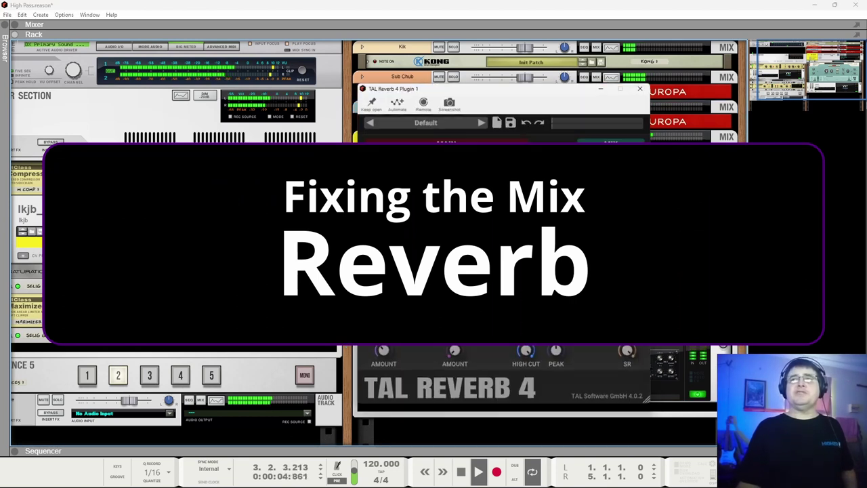
With the dry level at 0 %, set TAL Reverb 4's low cut to 104 Hz and high cut to 8375 Hz, and return dry to 100 %.
drag(405, 86, 330, 84)
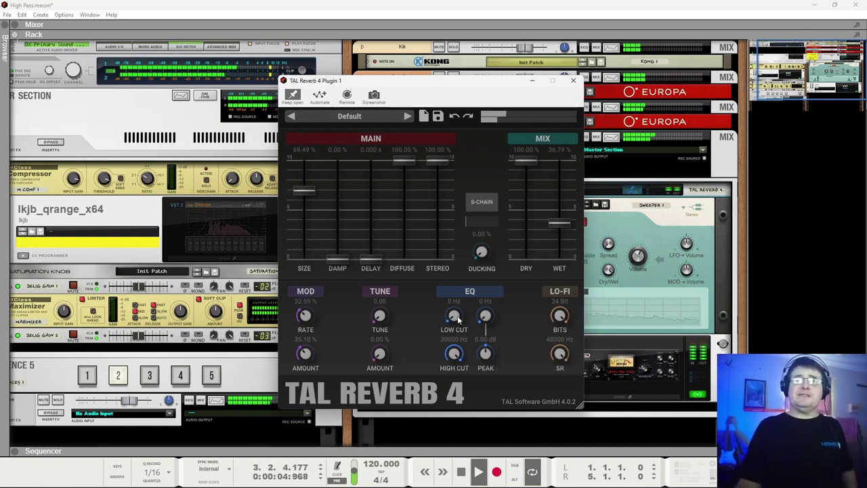
drag(529, 174, 528, 304)
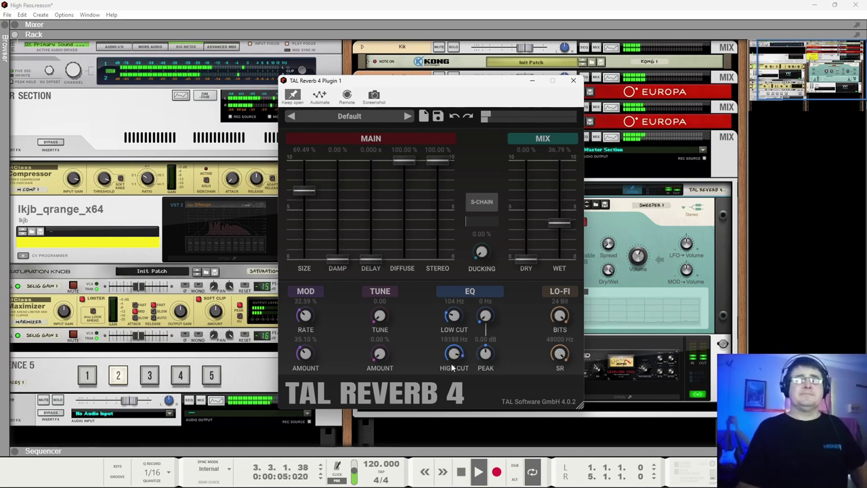
drag(452, 373, 450, 385)
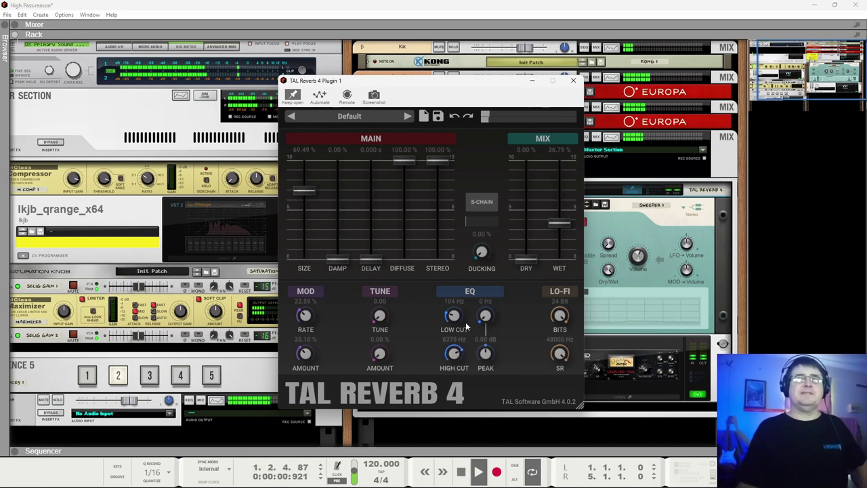
drag(536, 252, 565, 199)
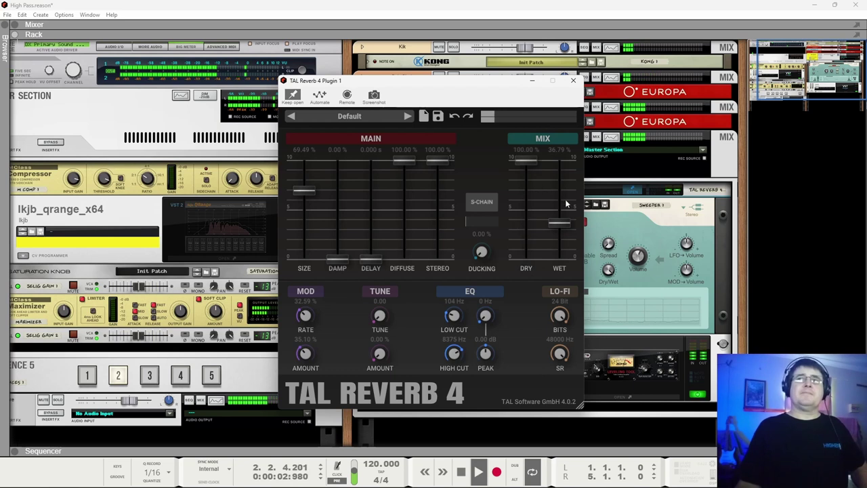
click(574, 83)
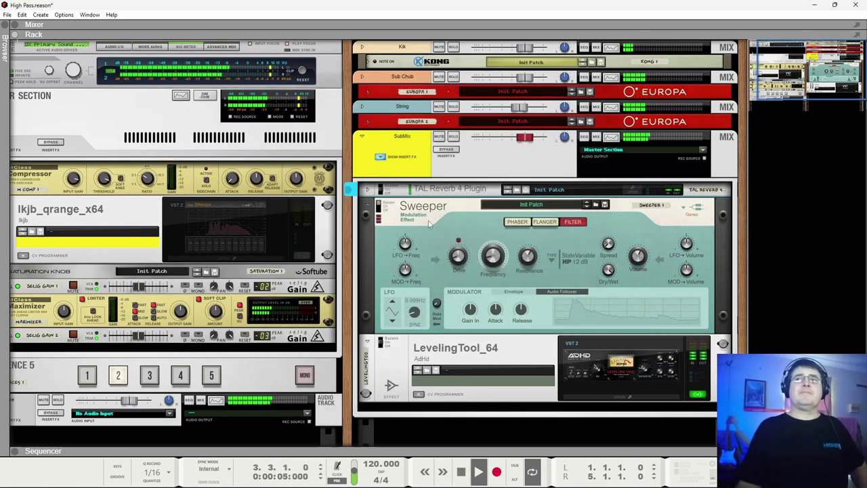
Compare the mix with TAL Reverb 4 bypassed and on, and set its wet level to 37.93 % and low cut to 45 Hz.
click(389, 191)
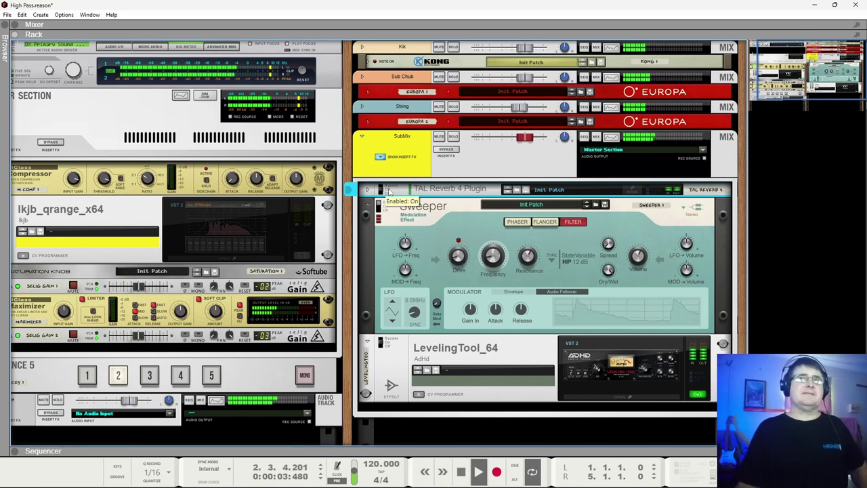
click(631, 191)
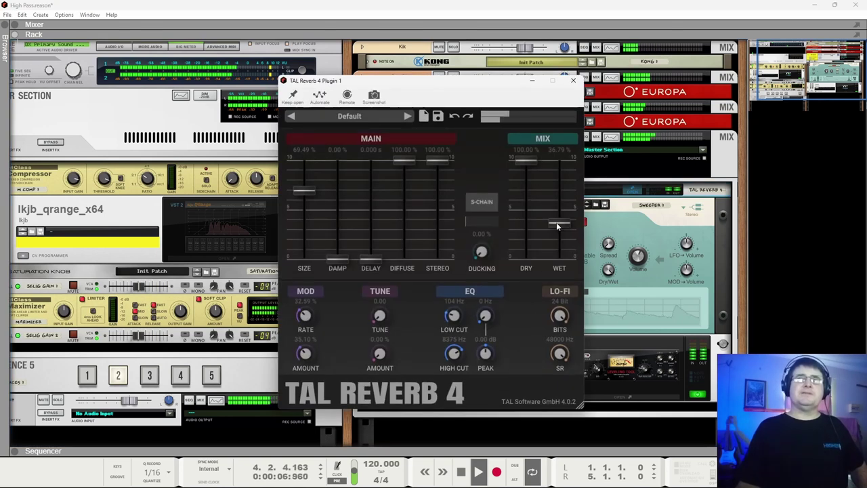
drag(558, 227, 562, 223)
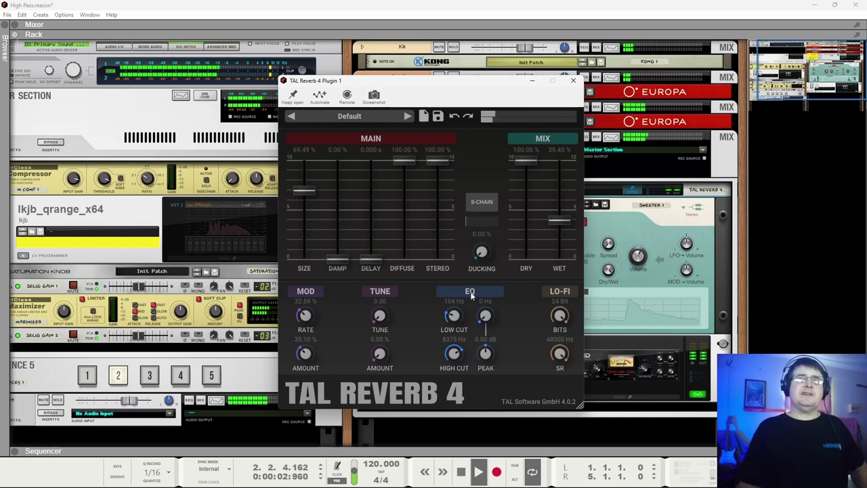
drag(455, 320, 455, 325)
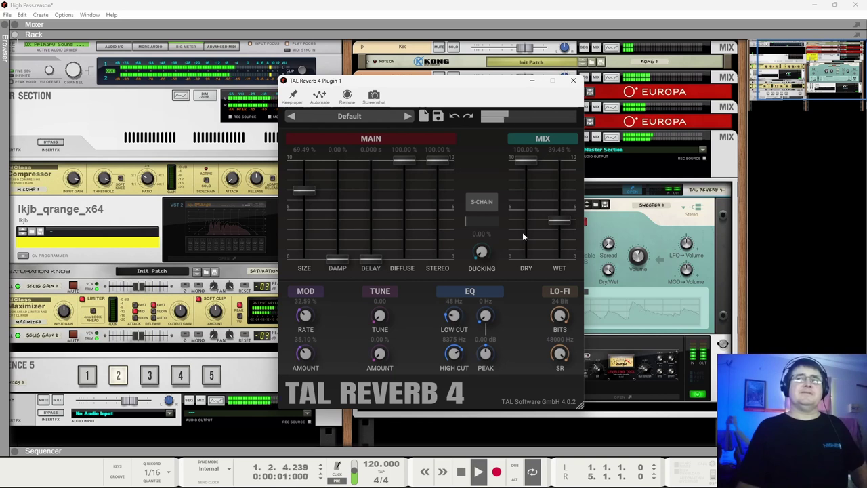
drag(560, 222, 560, 222)
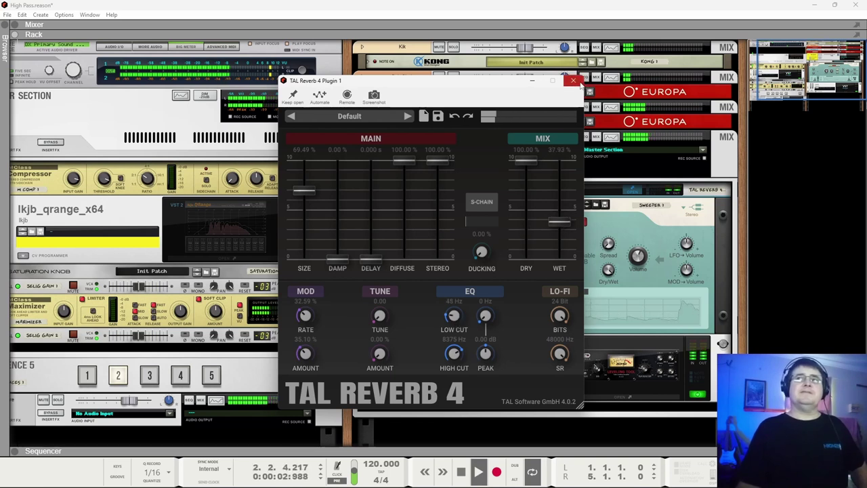
click(574, 82)
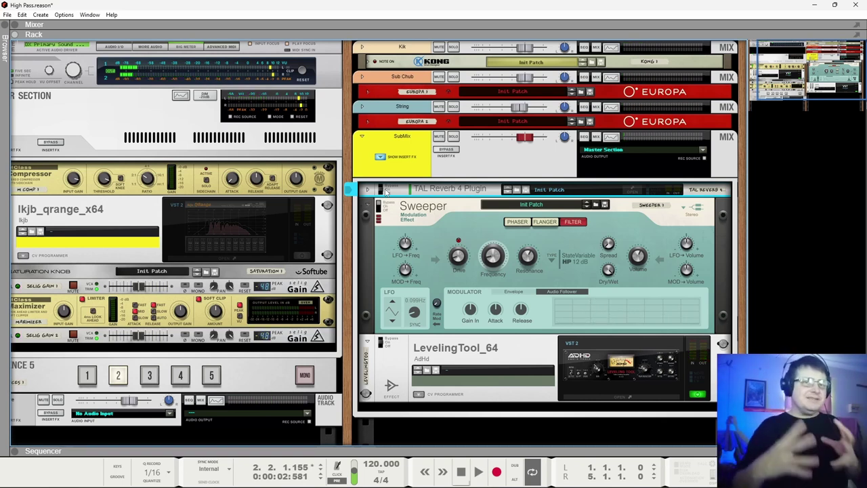
Play the mix with the reverb's dry level at 0 % and show the SubMix channel in the Spectrum EQ.
click(631, 191)
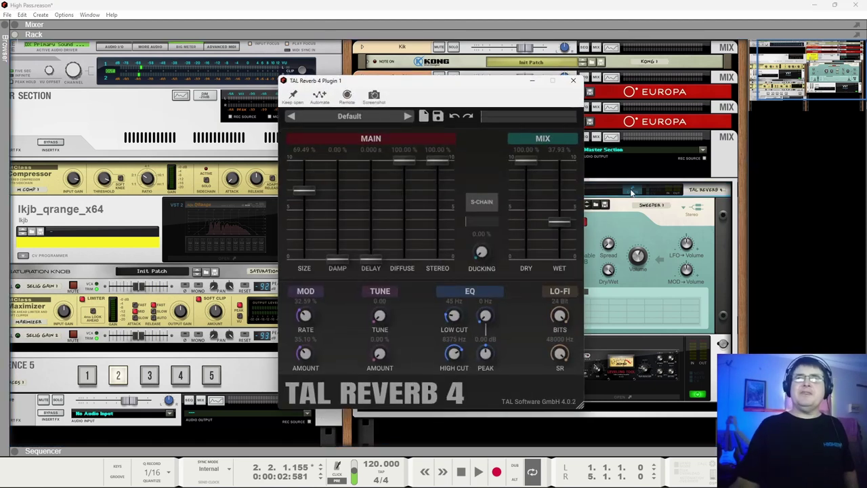
drag(529, 163, 529, 260)
key(space)
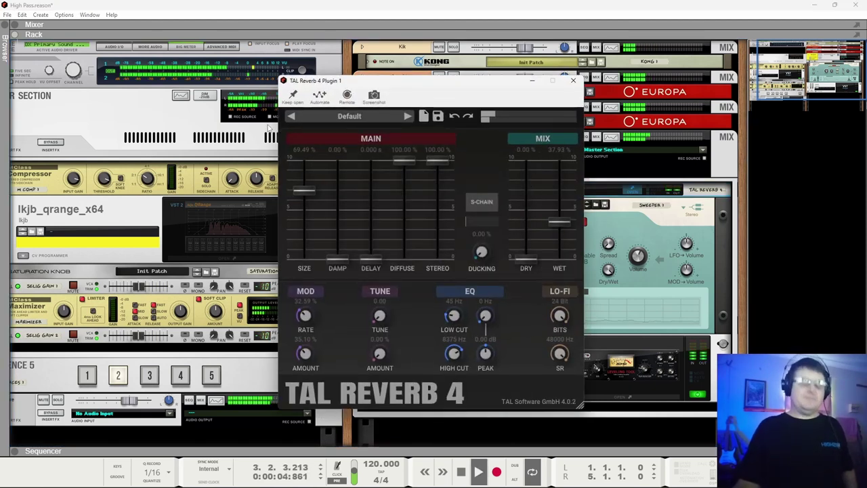
key(F2)
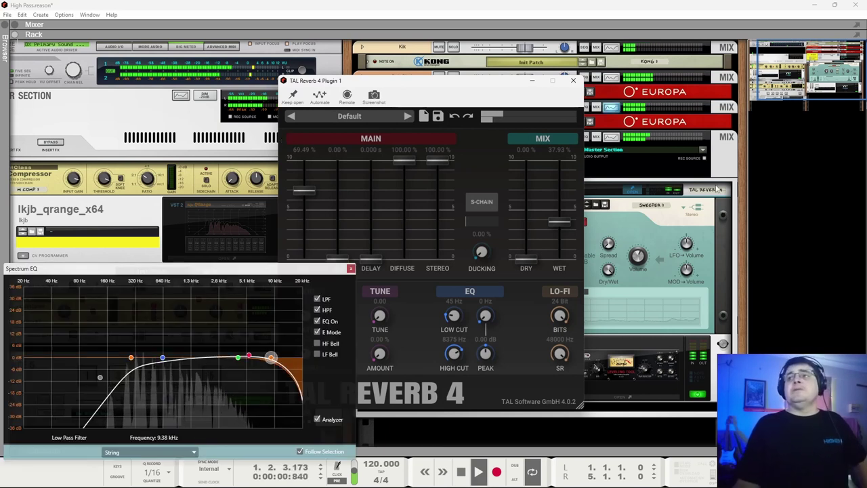
click(634, 258)
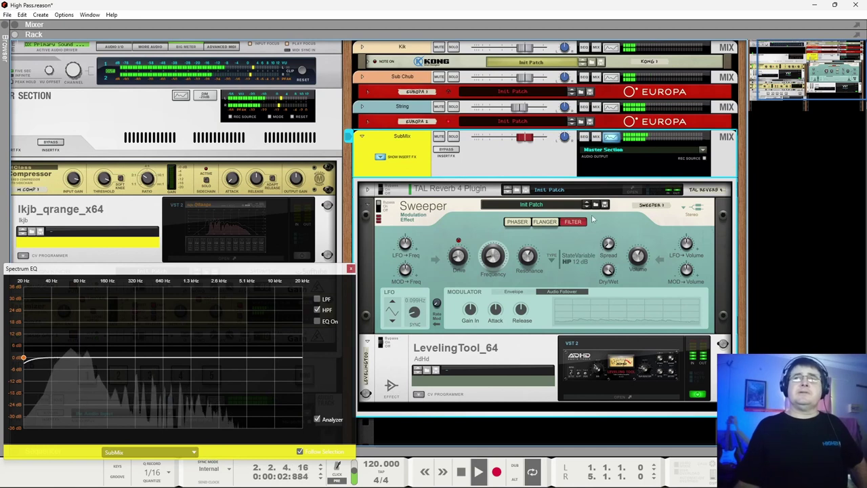
Watching the SubMix spectrum, set the reverb's low cut to 42 Hz and return its dry level to 100 %.
click(632, 190)
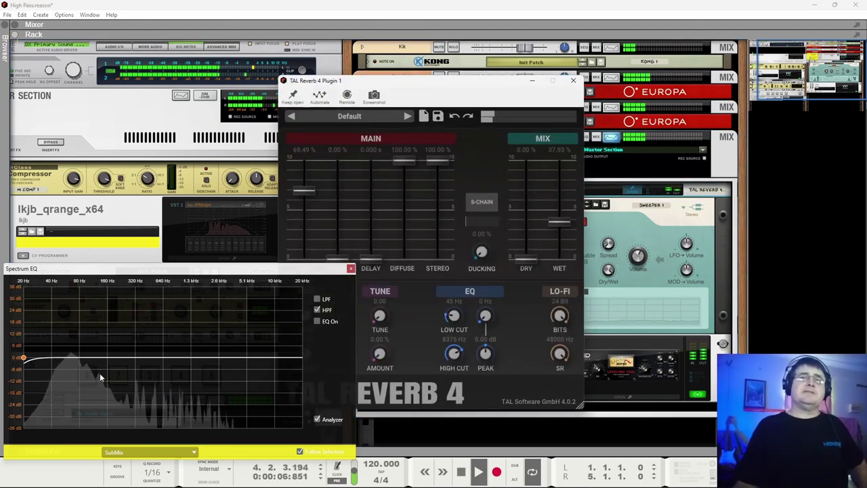
drag(521, 257, 533, 274)
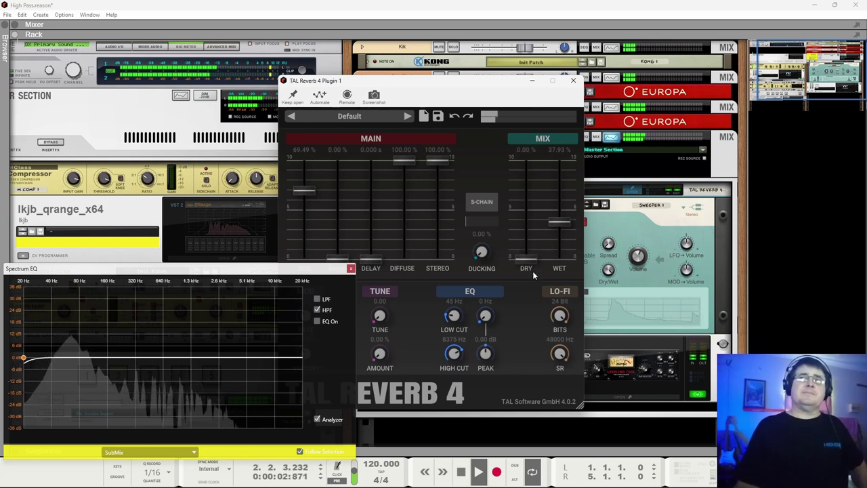
mouse_move(453, 315)
mouse_down()
mouse_move(454, 348)
mouse_move(465, 347)
mouse_move(464, 302)
mouse_move(457, 319)
mouse_up()
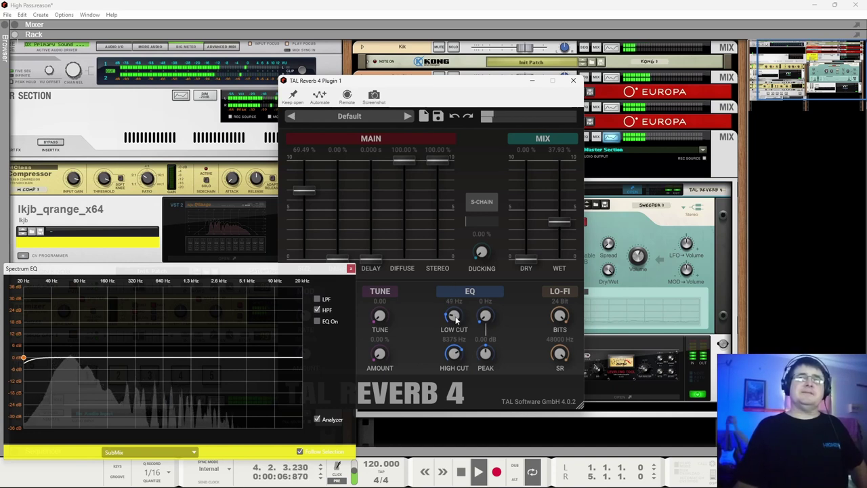
drag(532, 257, 535, 208)
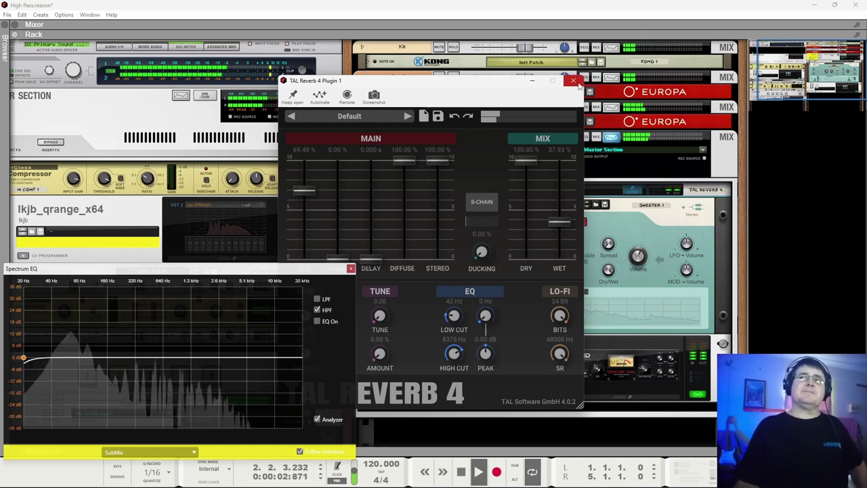
Close TAL Reverb 4 and the Spectrum EQ, and listen to the mix briefly.
click(574, 81)
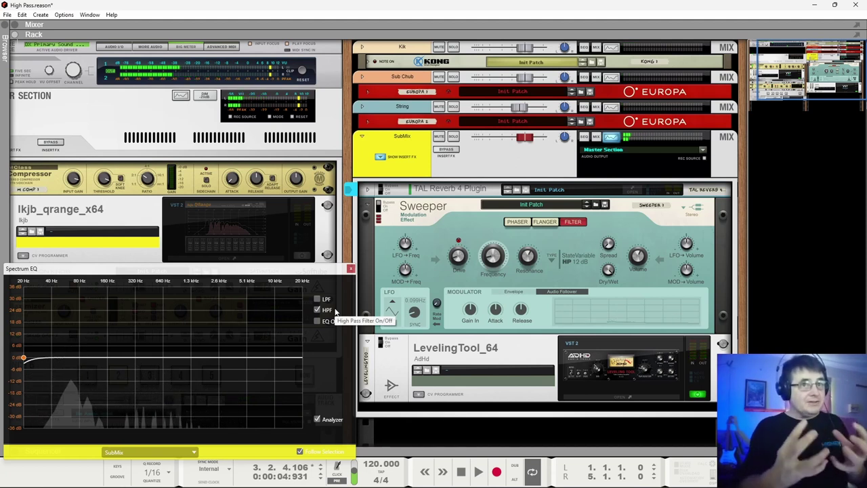
click(350, 269)
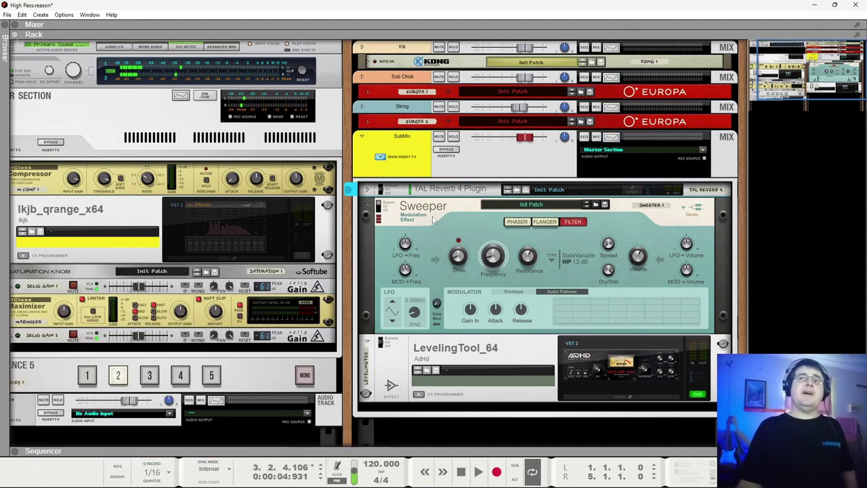
key(space)
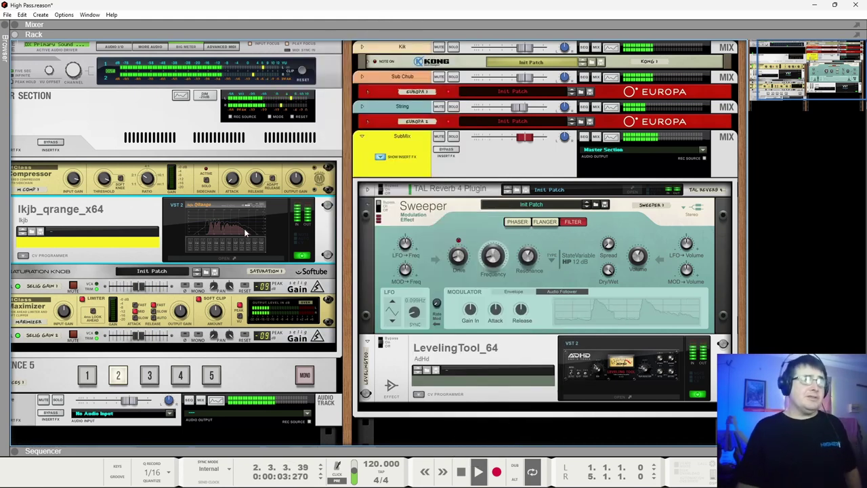
key(space)
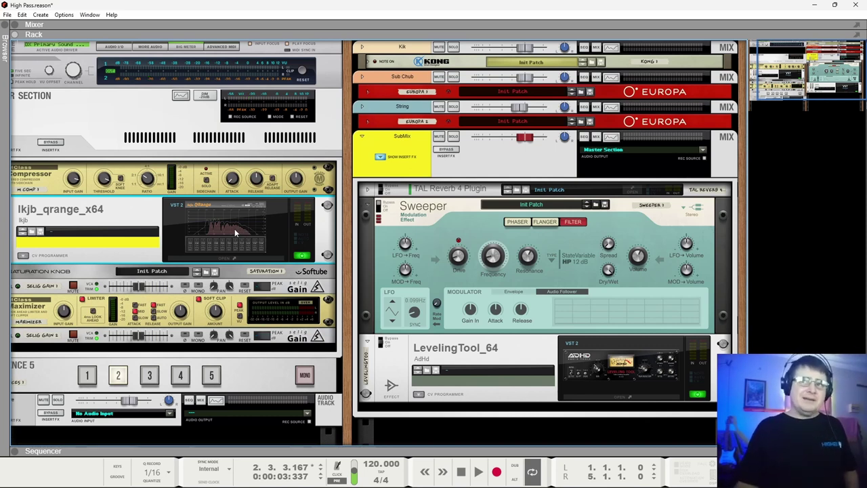
During playback, sweep QRange band 1 to 38.5 Hz and 60.7 Hz, and leave band 1 at 20.0 Hz and band 12 at 20.00 kHz.
click(225, 228)
key(space)
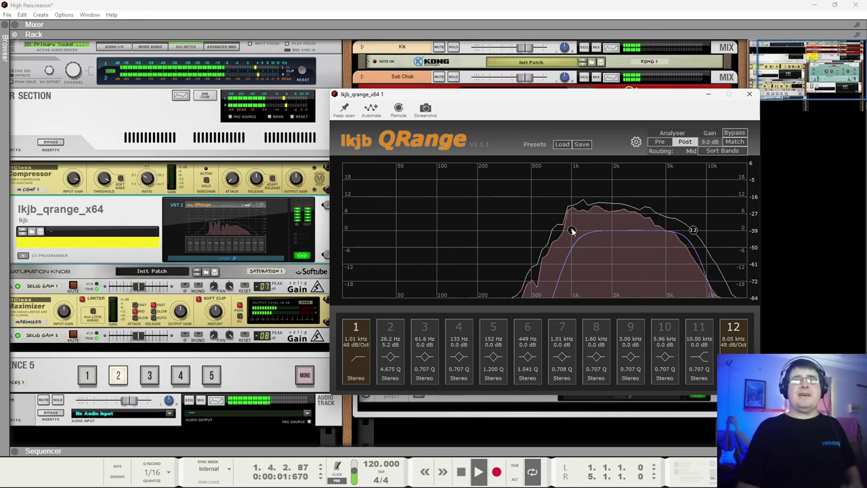
drag(573, 231, 381, 238)
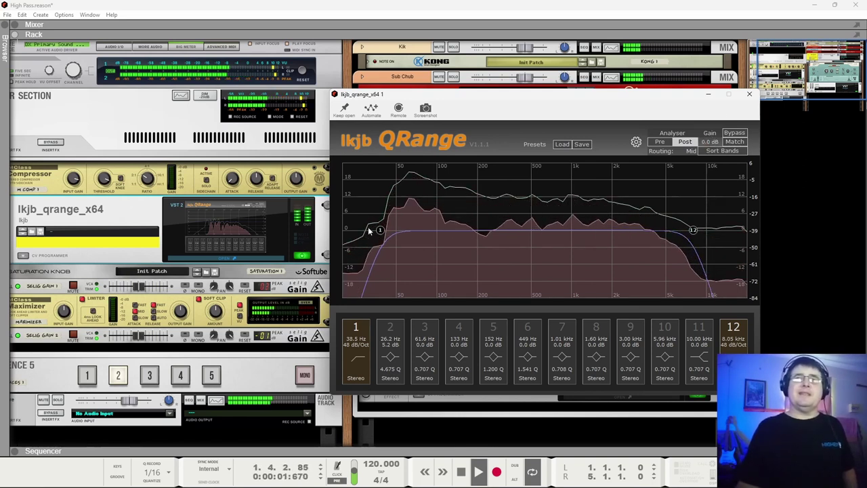
drag(381, 232, 408, 245)
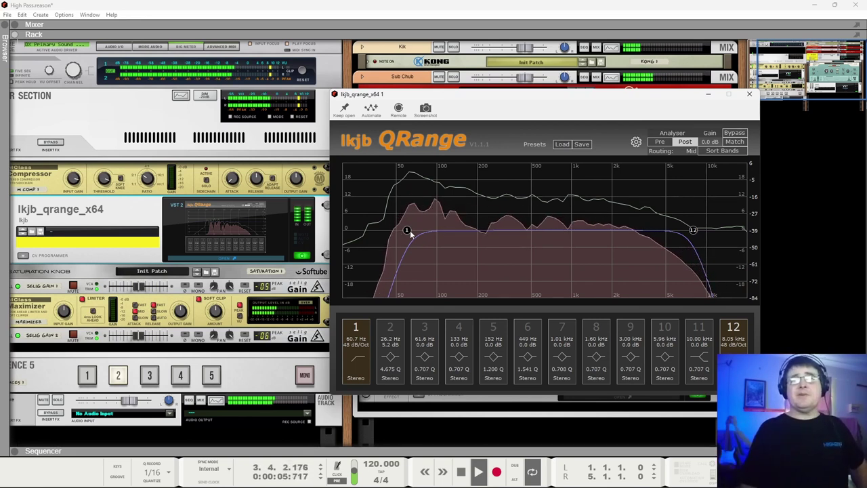
drag(407, 231, 342, 230)
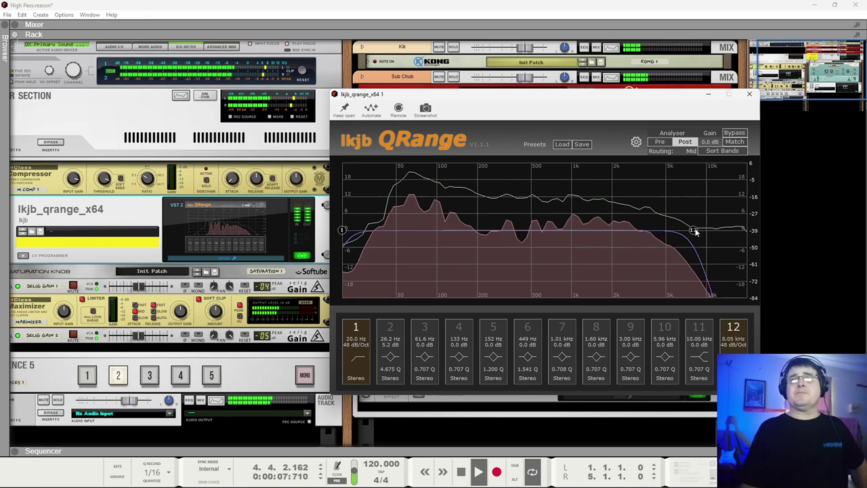
drag(693, 230, 745, 230)
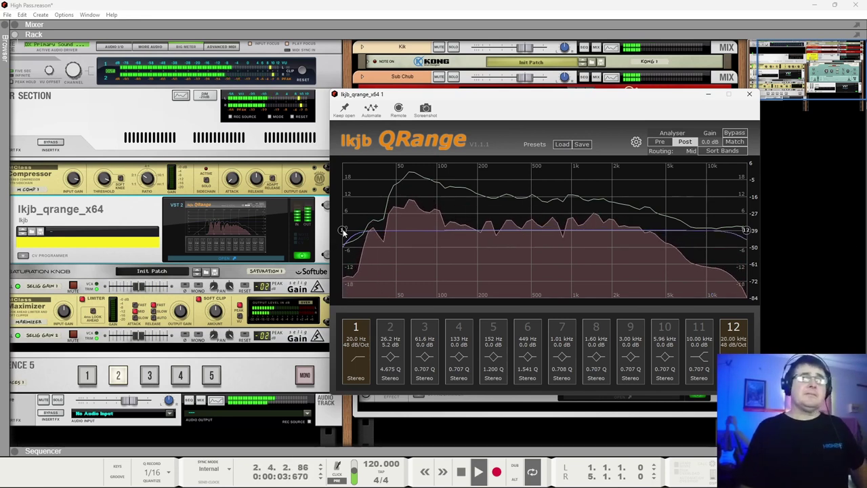
Compare reference inputs 1 and 2 during playback and reset the large peak meter.
click(89, 377)
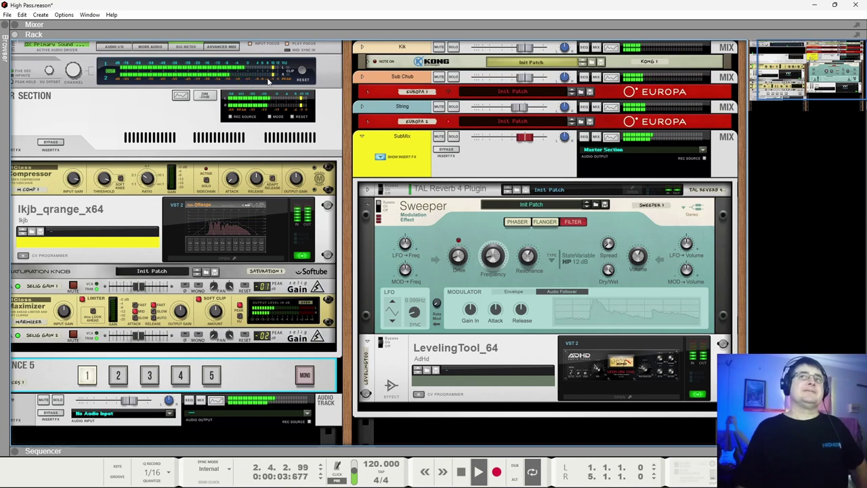
click(118, 377)
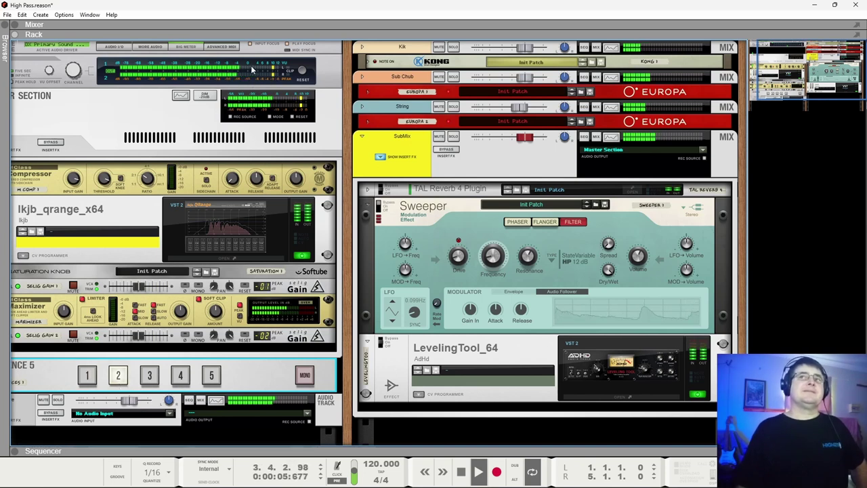
click(302, 71)
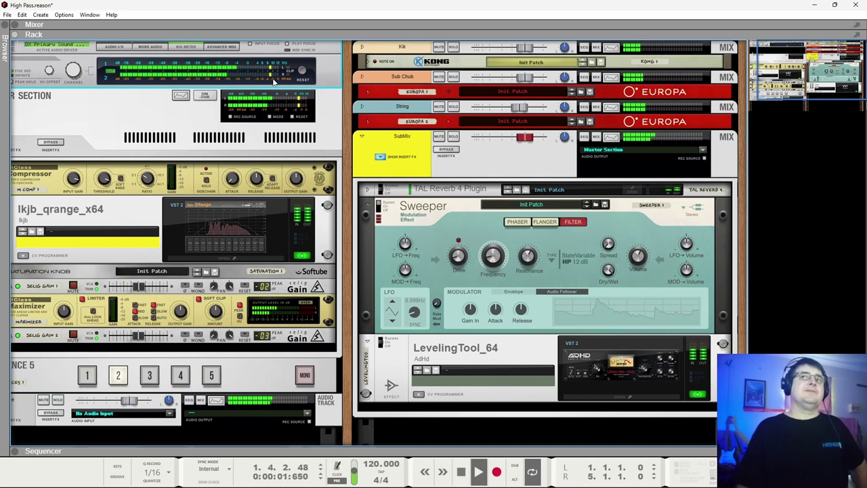
Set Selig Gain 1's trim gain to about 1.7 dB and compare reference inputs 1 and 2 for matched loudness.
click(142, 288)
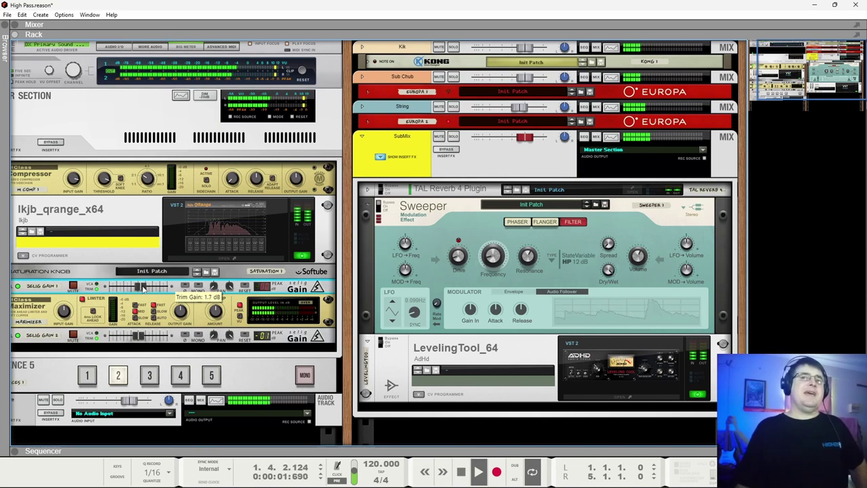
click(118, 377)
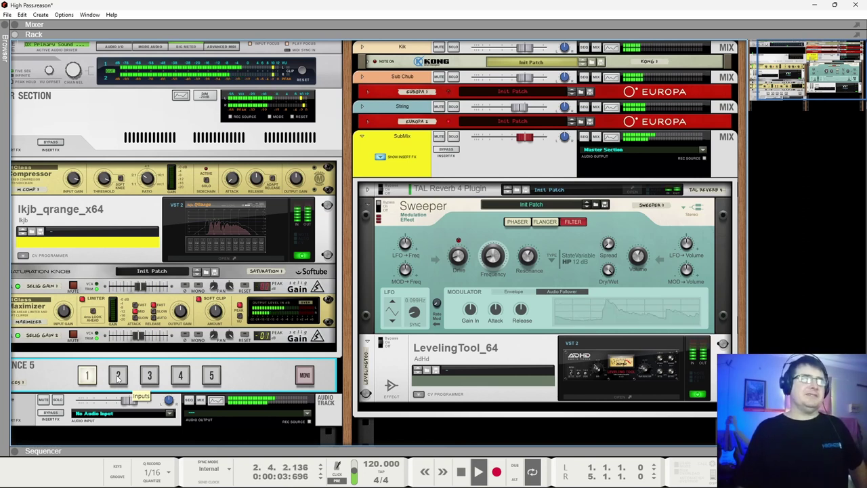
click(118, 377)
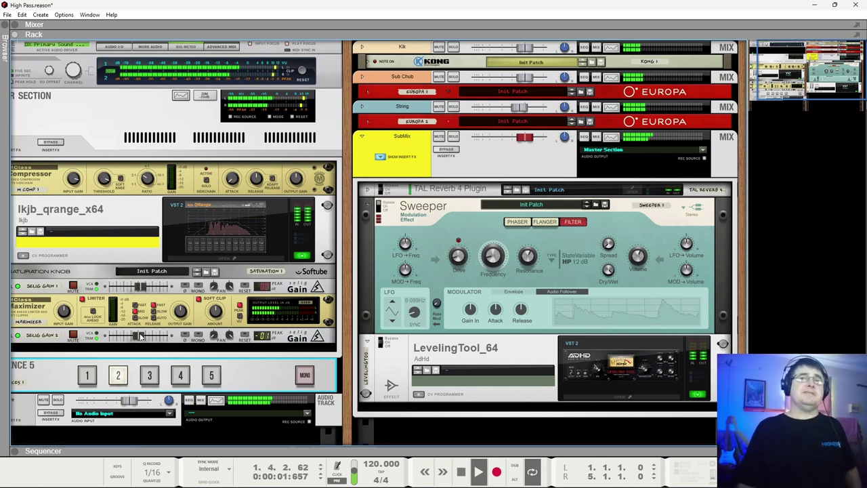
click(142, 287)
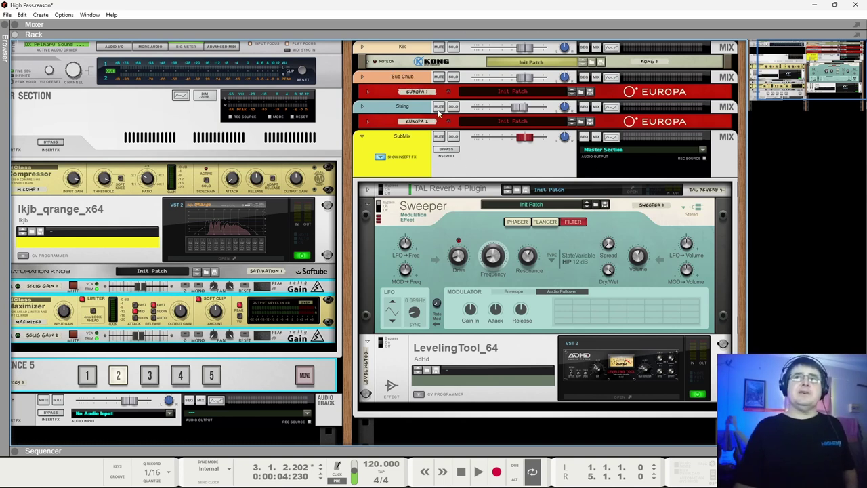
Examine the String channel's high-pass filter and EQ curve in the Spectrum EQ, and close the window.
click(400, 118)
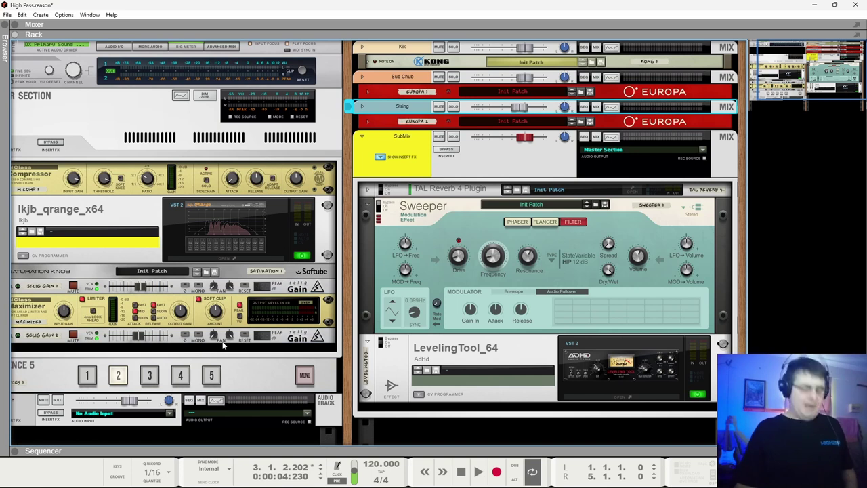
key(F3)
key(F3)
key(F2)
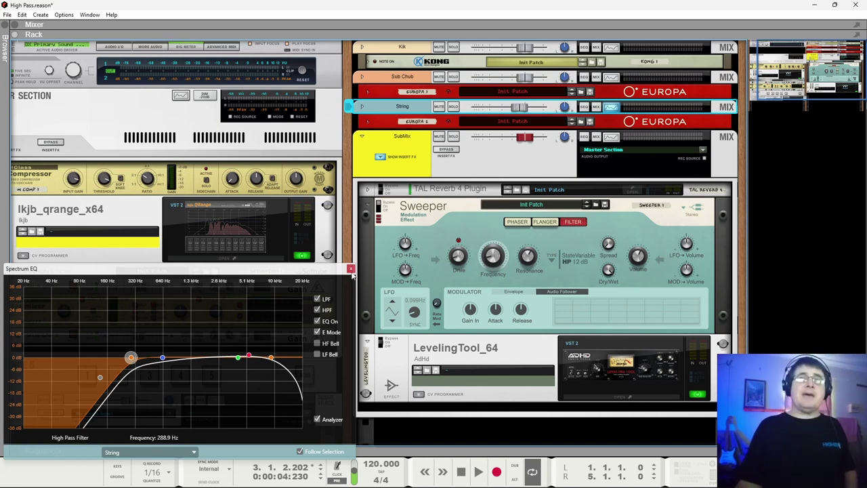
click(351, 269)
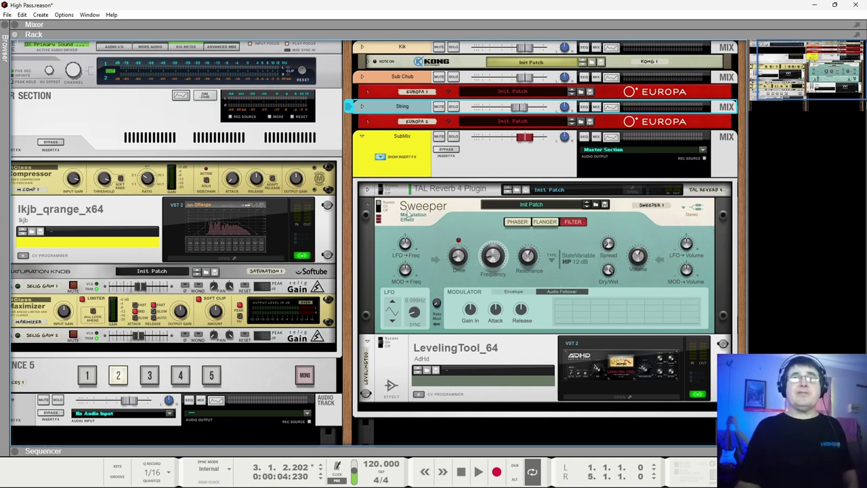
Play the mix and sweep the SubMix high-pass filter to 51.9 Hz, 42.9 Hz, 20.0 Hz and 99.6 Hz in the Spectrum EQ.
click(409, 142)
key(F2)
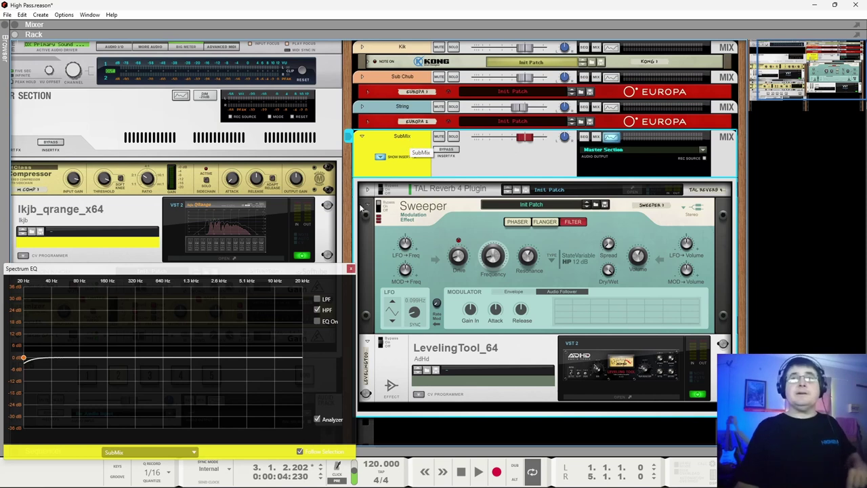
key(space)
mouse_move(23, 357)
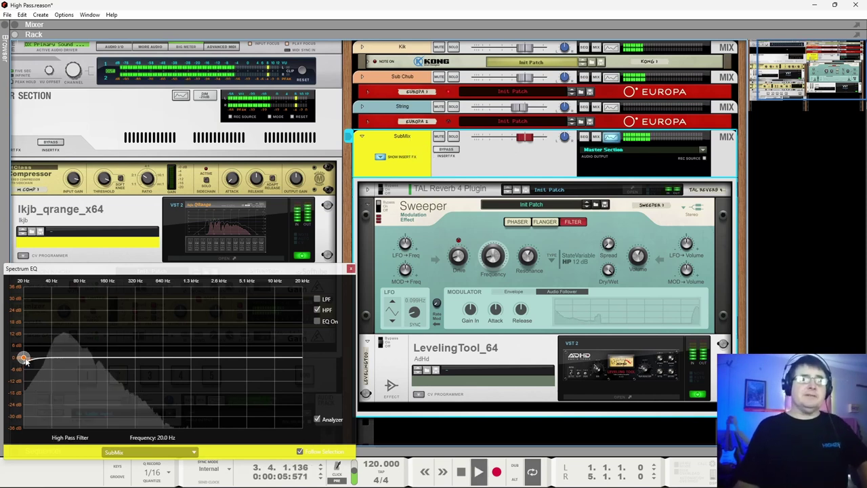
drag(24, 357, 62, 374)
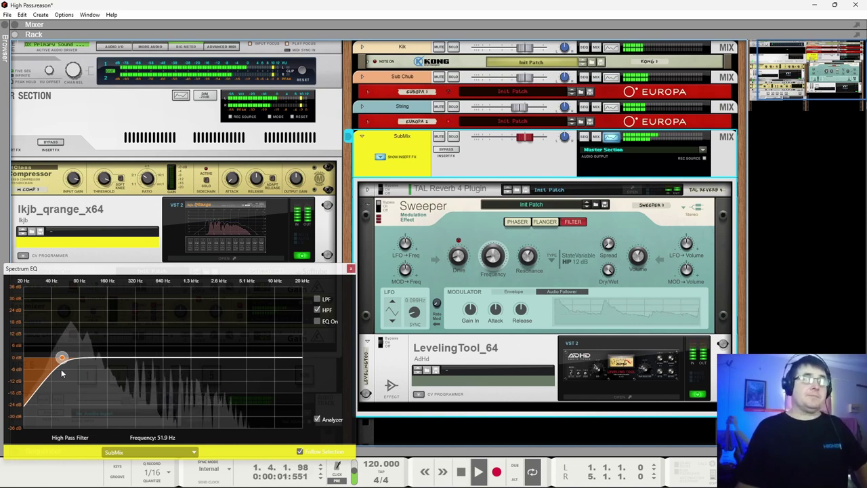
drag(61, 374, 54, 358)
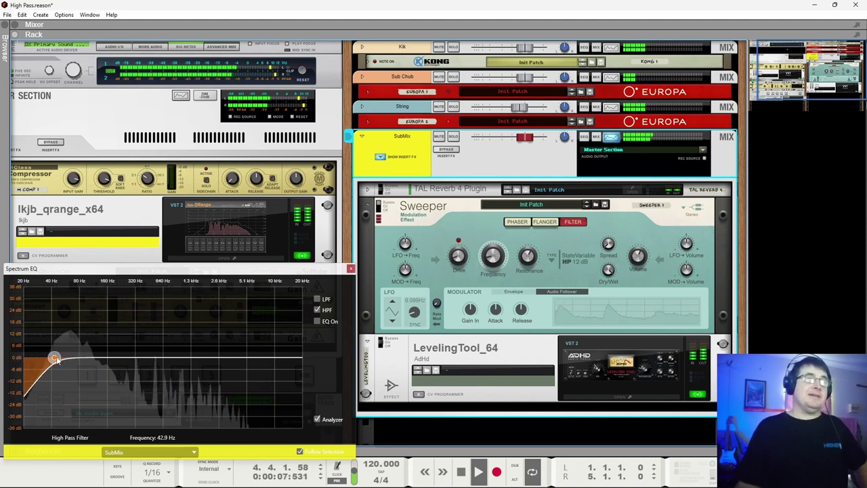
drag(54, 358, 14, 361)
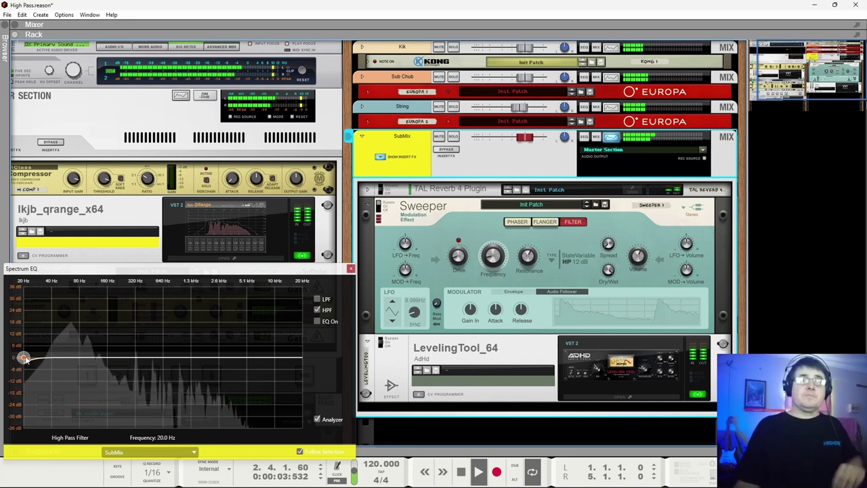
drag(22, 358, 88, 369)
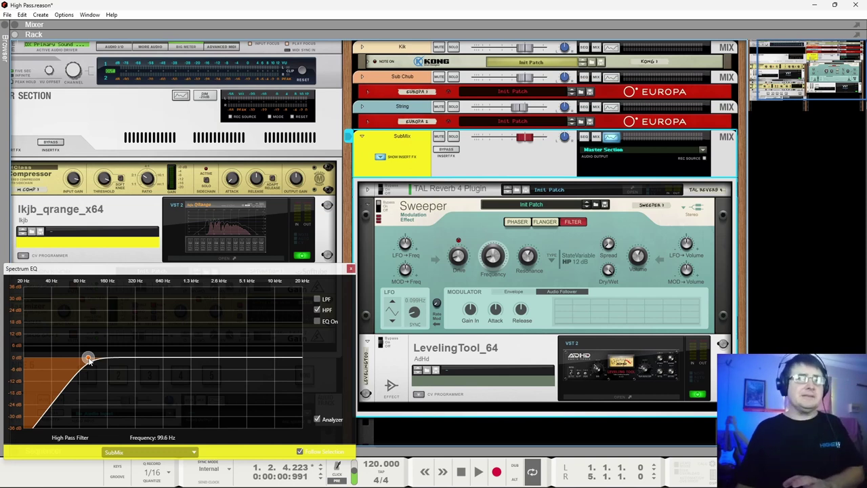
Examine the Sub Chub channel's high-pass filter and low-mid band in the Spectrum EQ, and close the window.
click(389, 80)
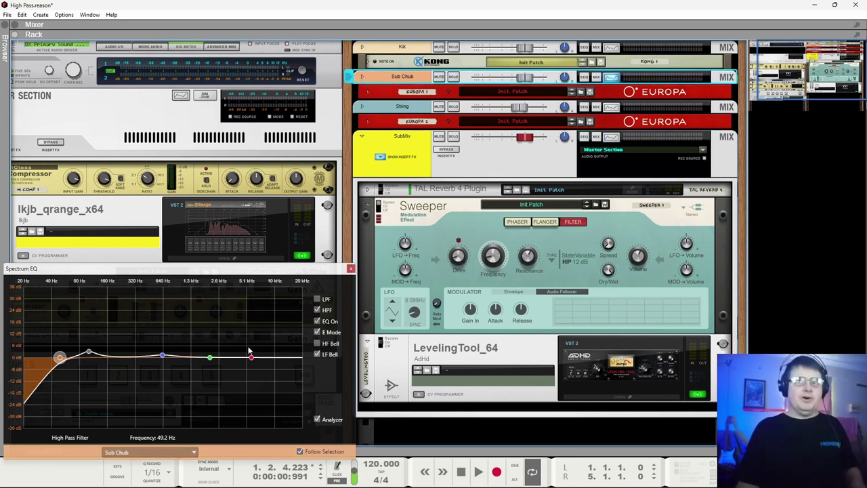
click(105, 369)
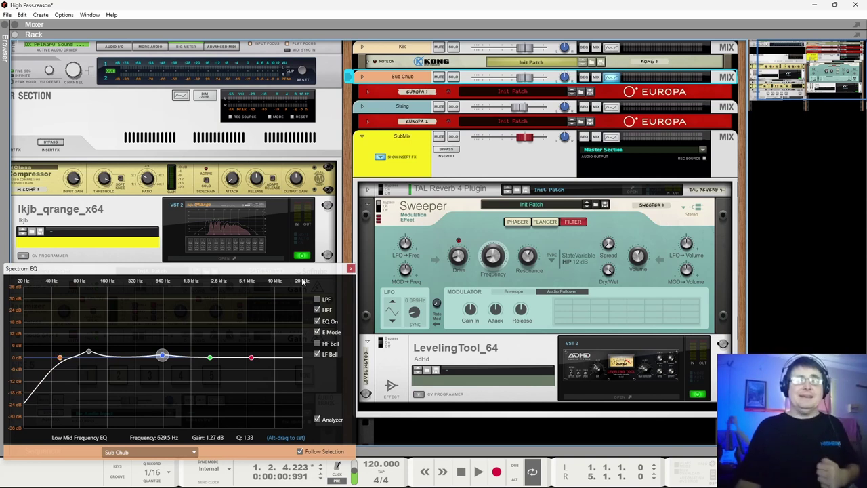
click(350, 269)
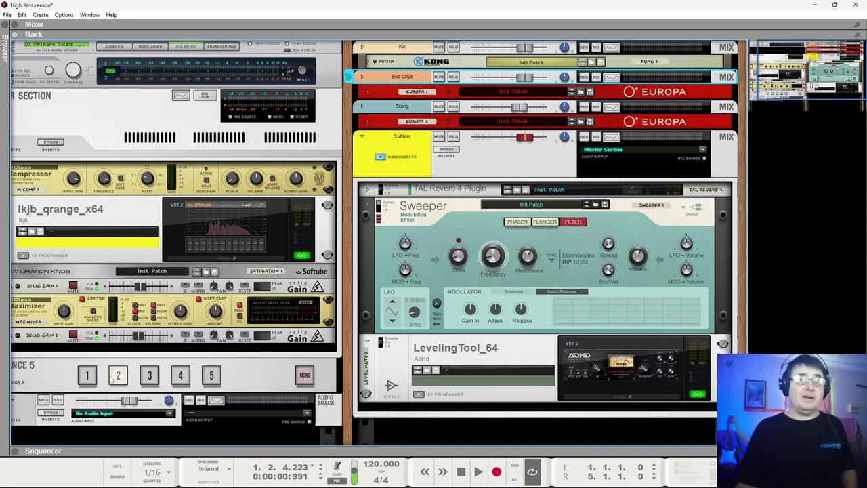
Play the mix with the SubMix spectrum shown, return its high-pass filter to 20.0 Hz, and close the Spectrum EQ.
click(411, 156)
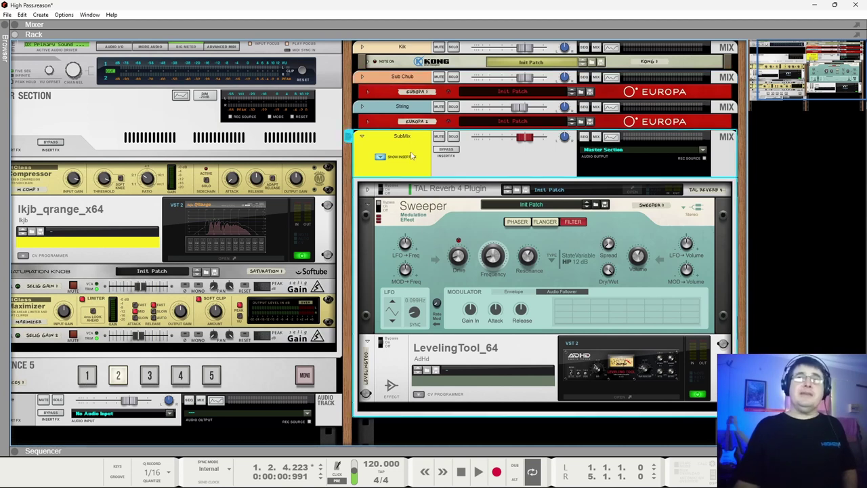
key(F2)
key(space)
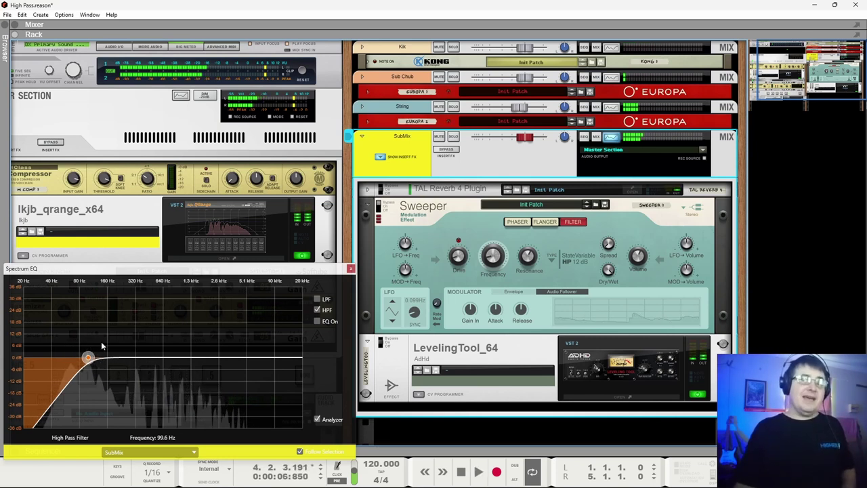
drag(97, 361, 23, 357)
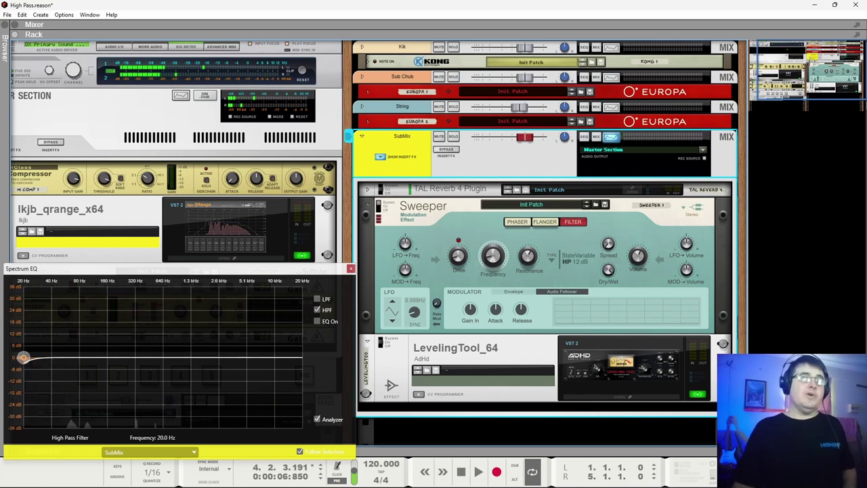
click(351, 268)
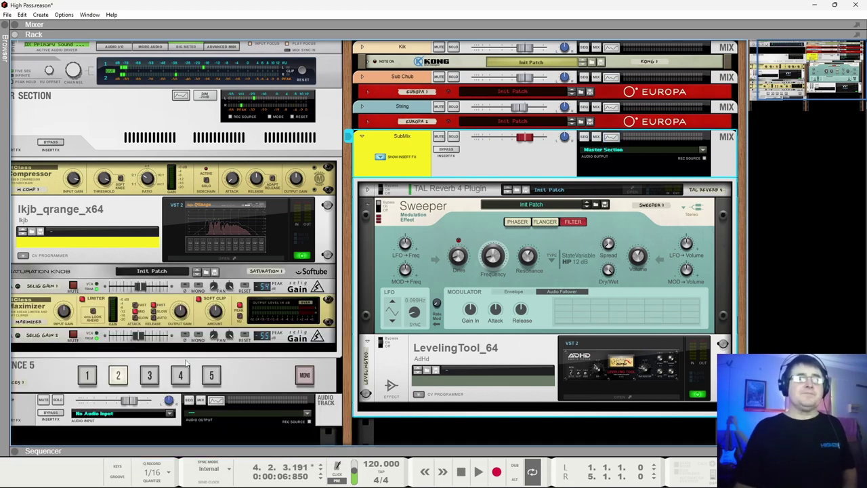